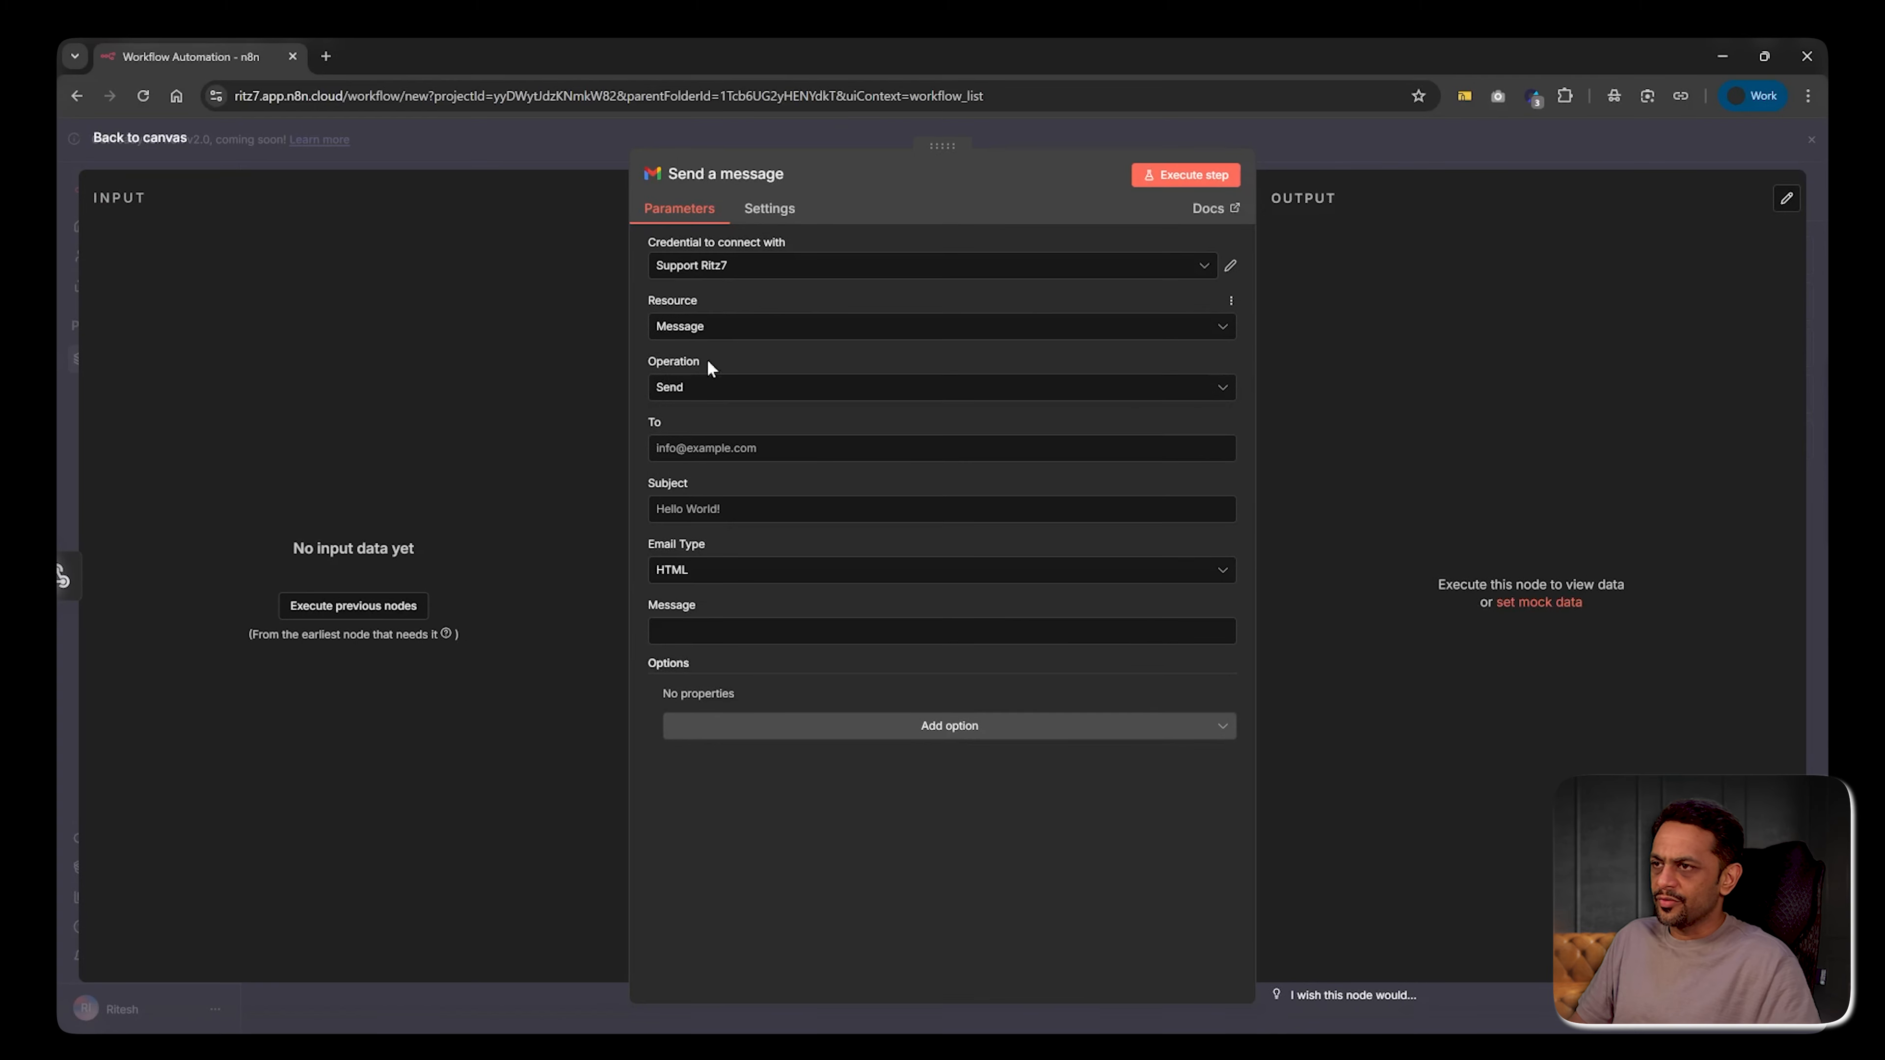
Address the Gmail message to the support e-mail address
{"action": "left_click", "coordinate": [712, 448]}
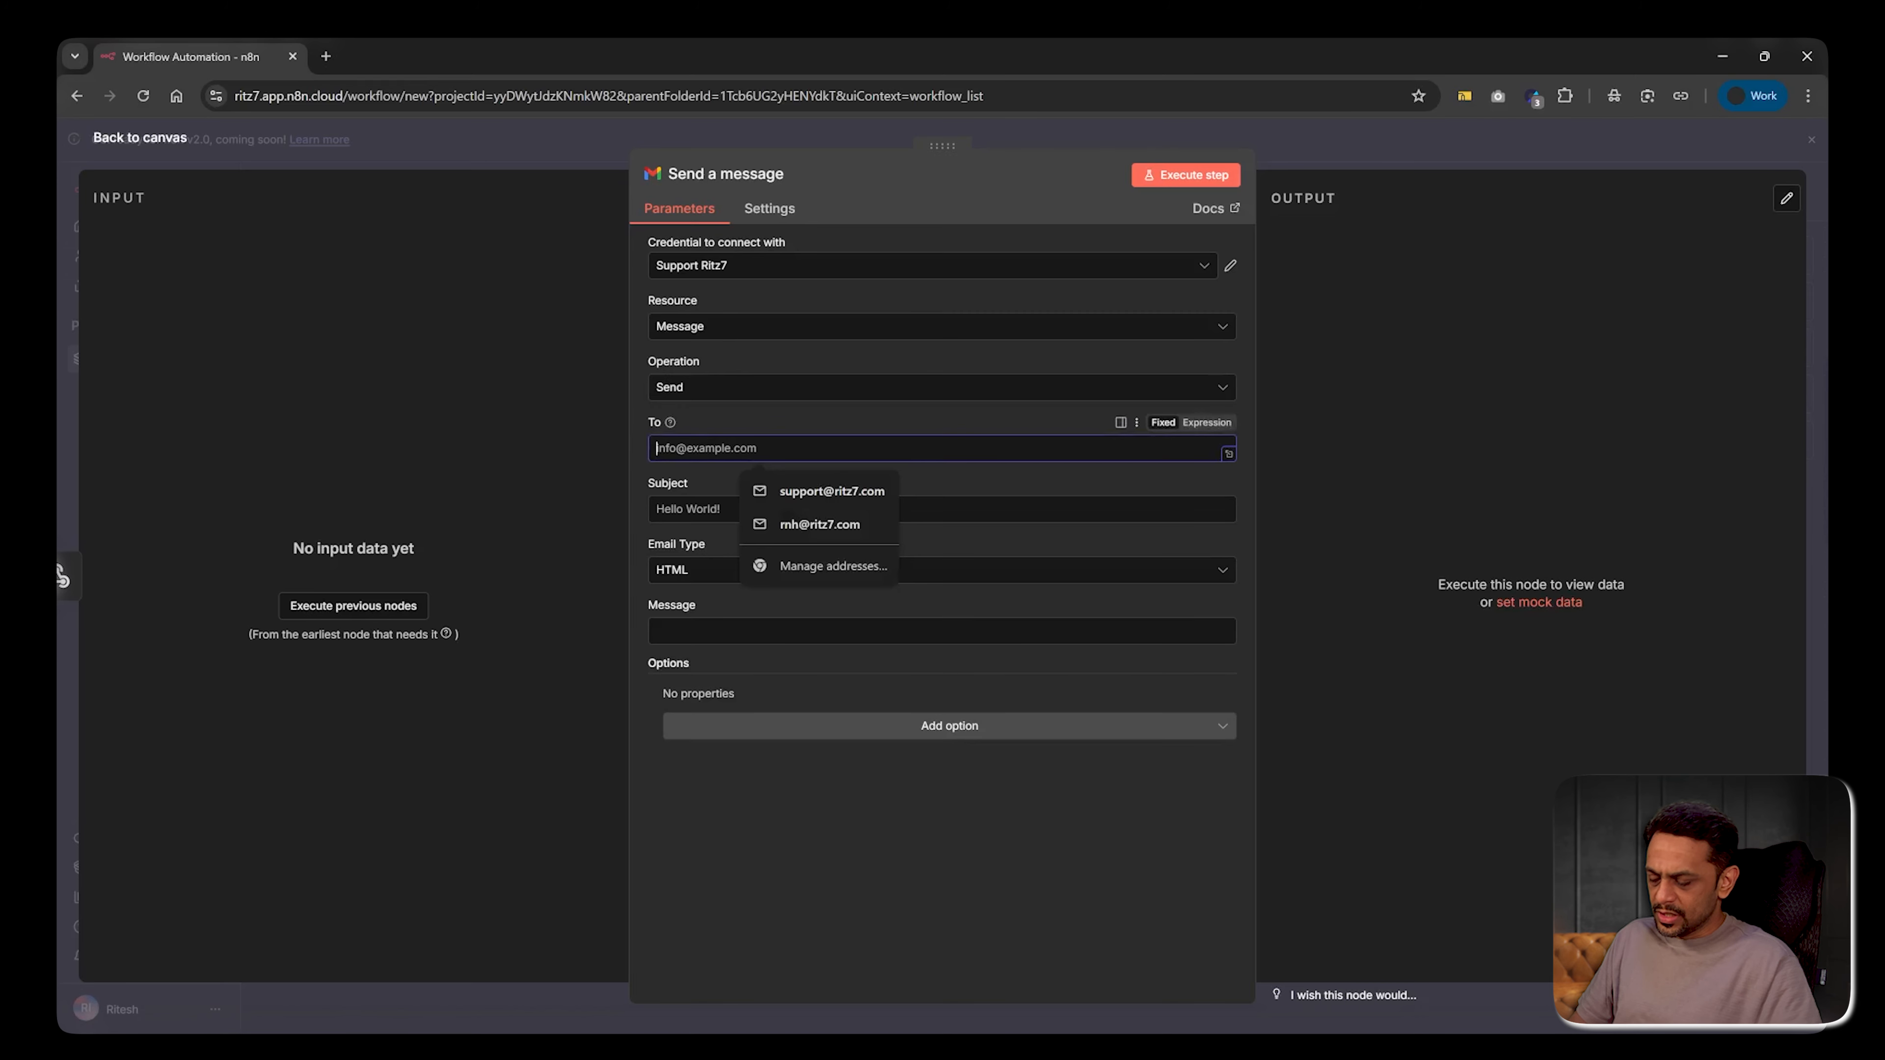
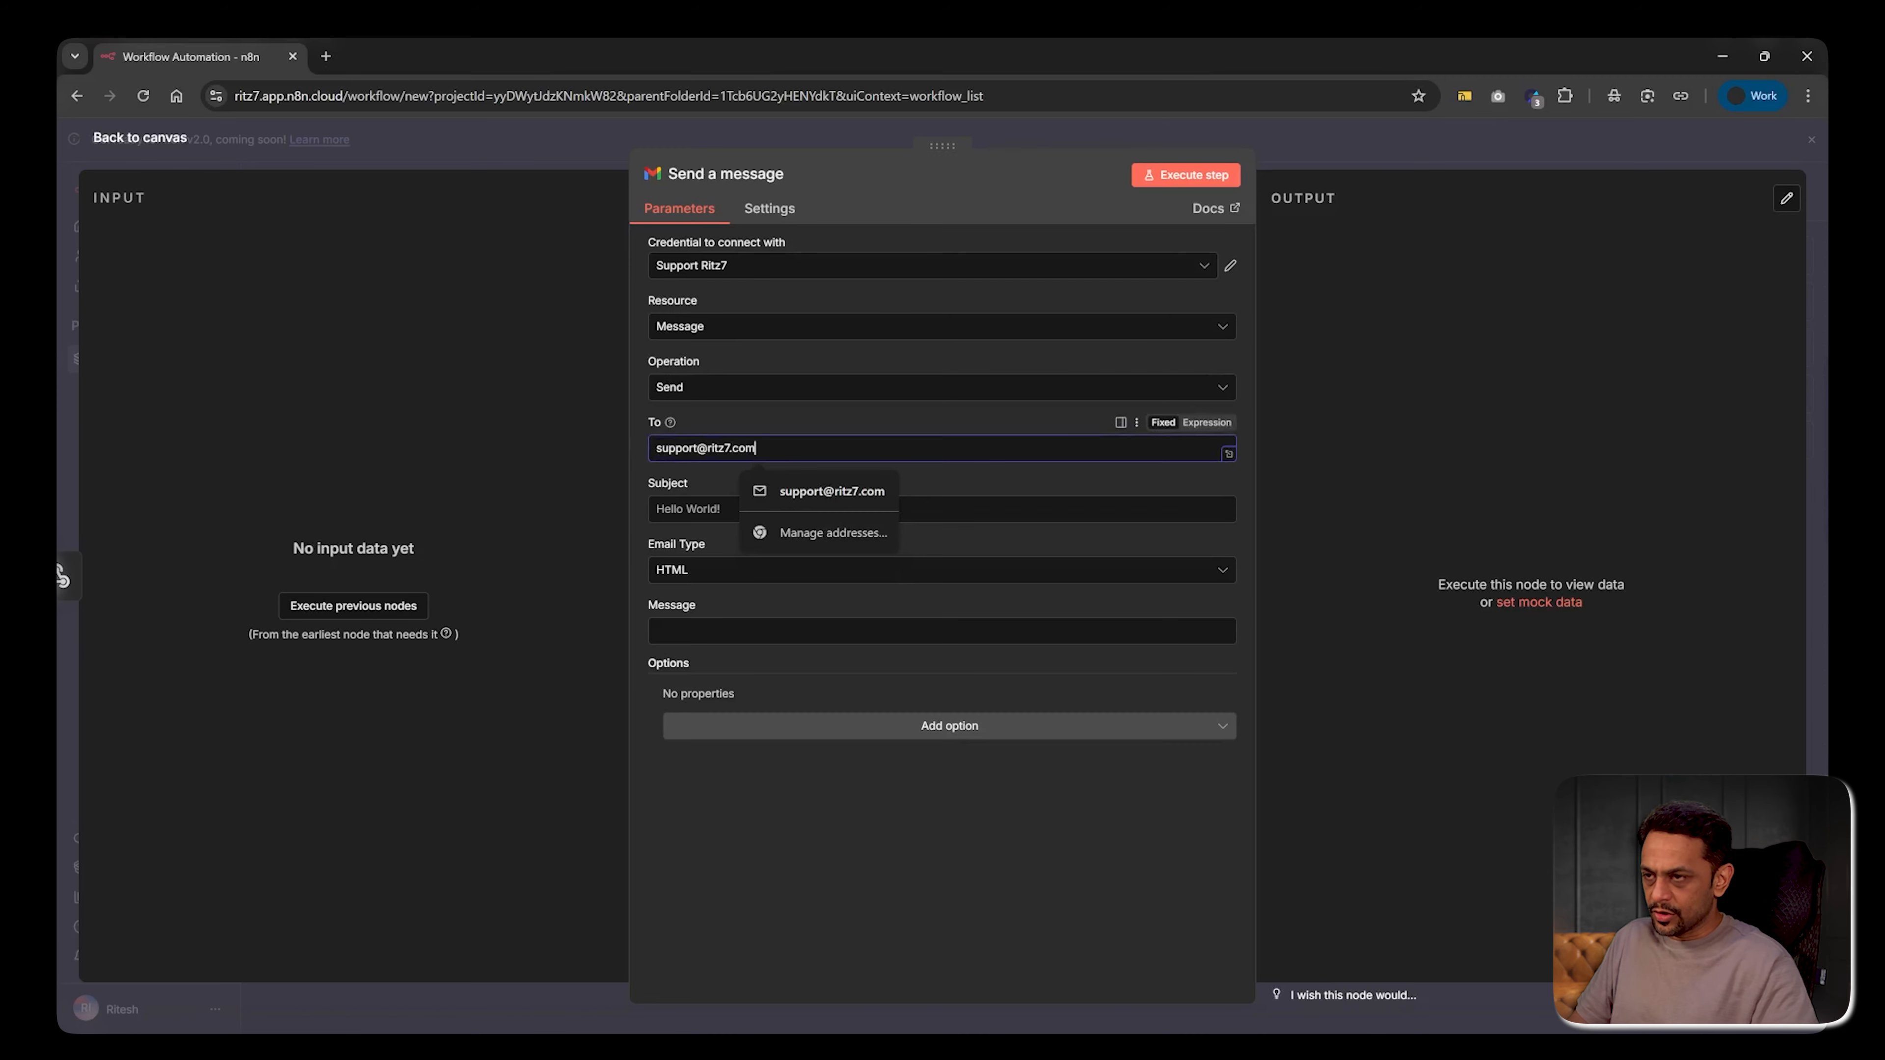
{"action": "left_click", "coordinate": [691, 508]}
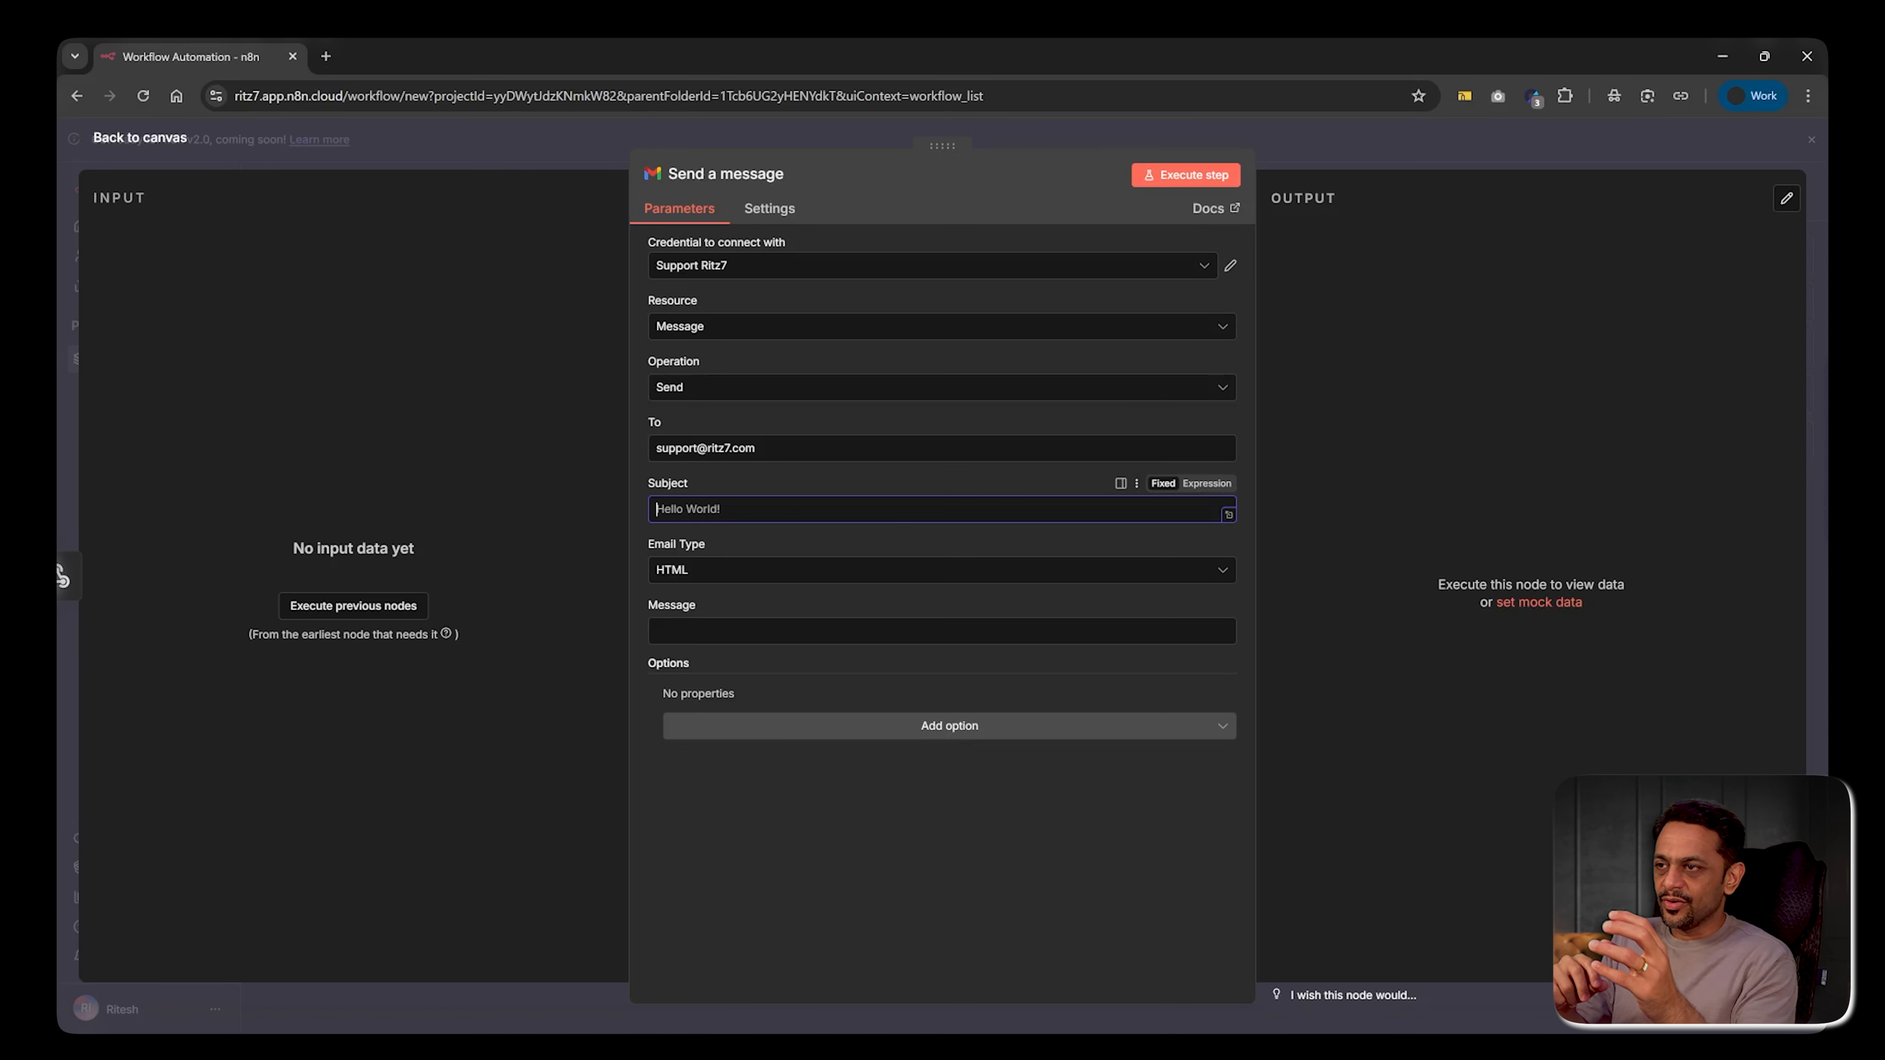
Set the email type to Text and begin the message with 'Here is the detail for'
{"action": "left_click", "coordinate": [670, 578]}
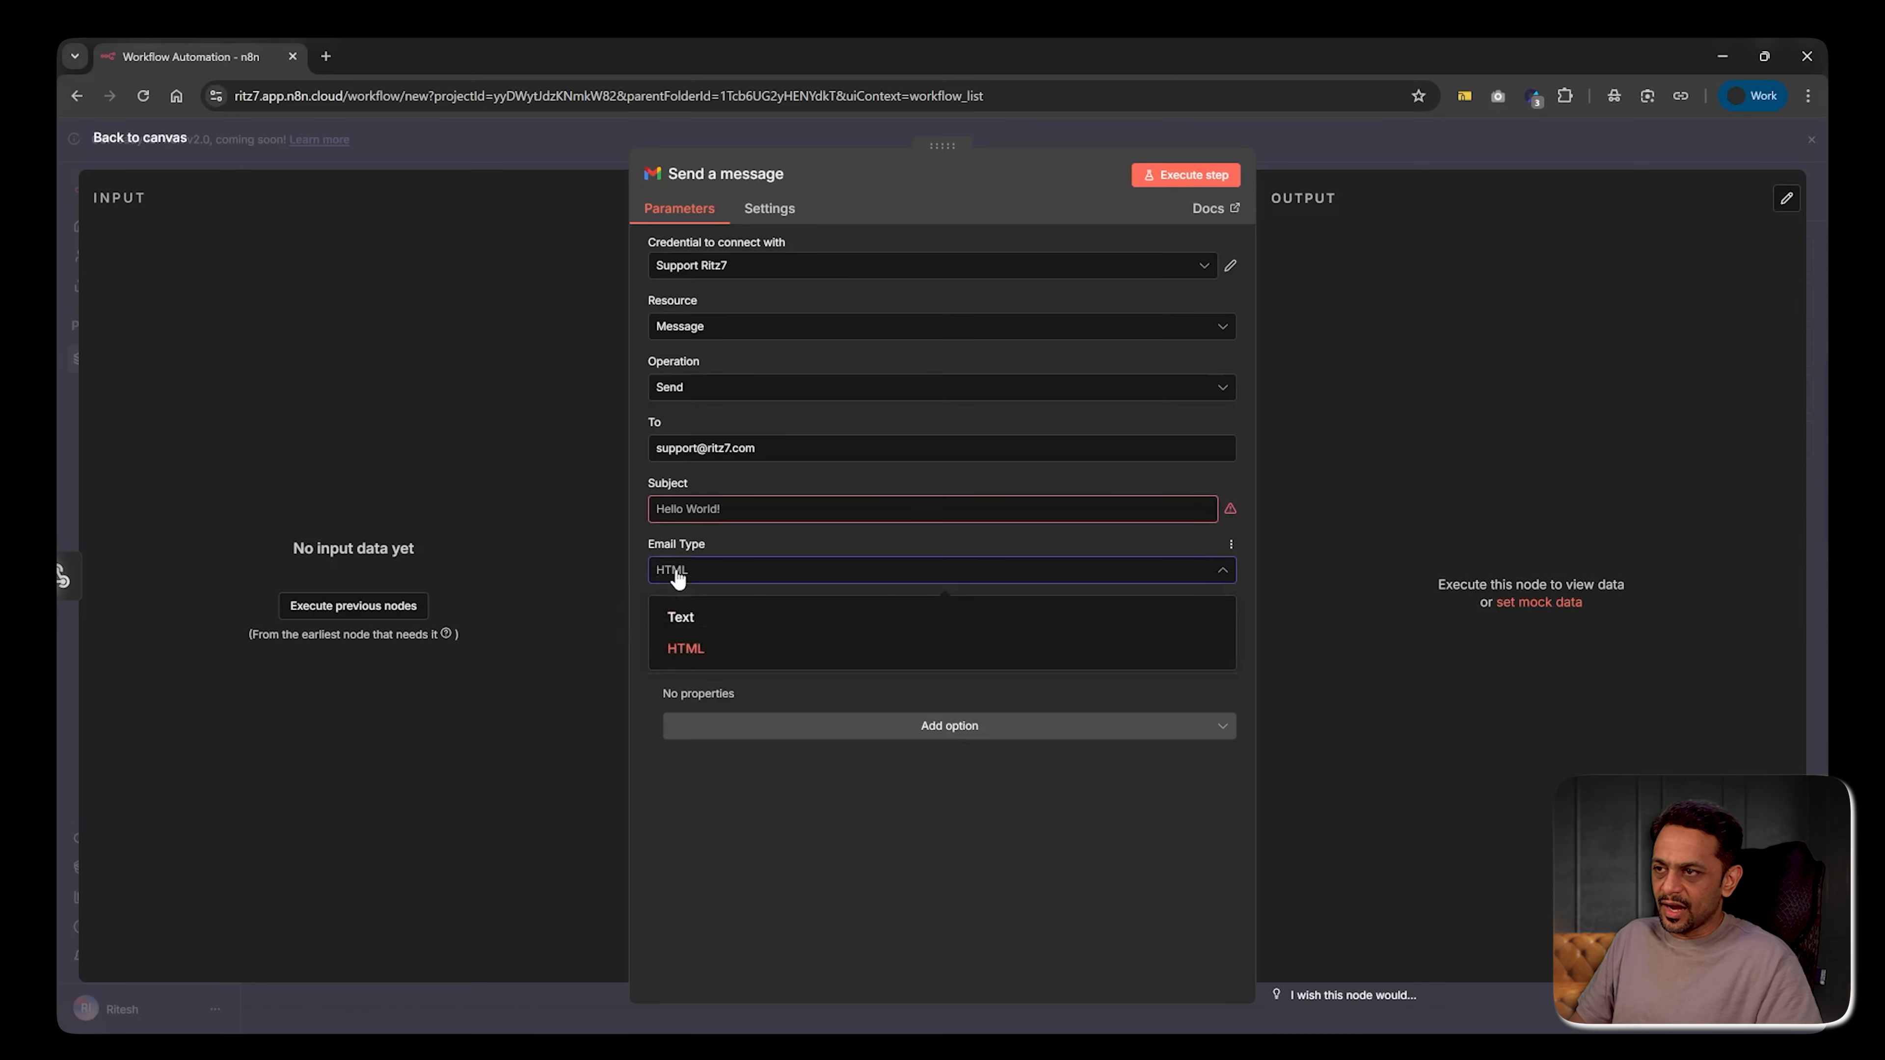
{"action": "left_click", "coordinate": [686, 624]}
{"action": "left_click", "coordinate": [690, 631]}
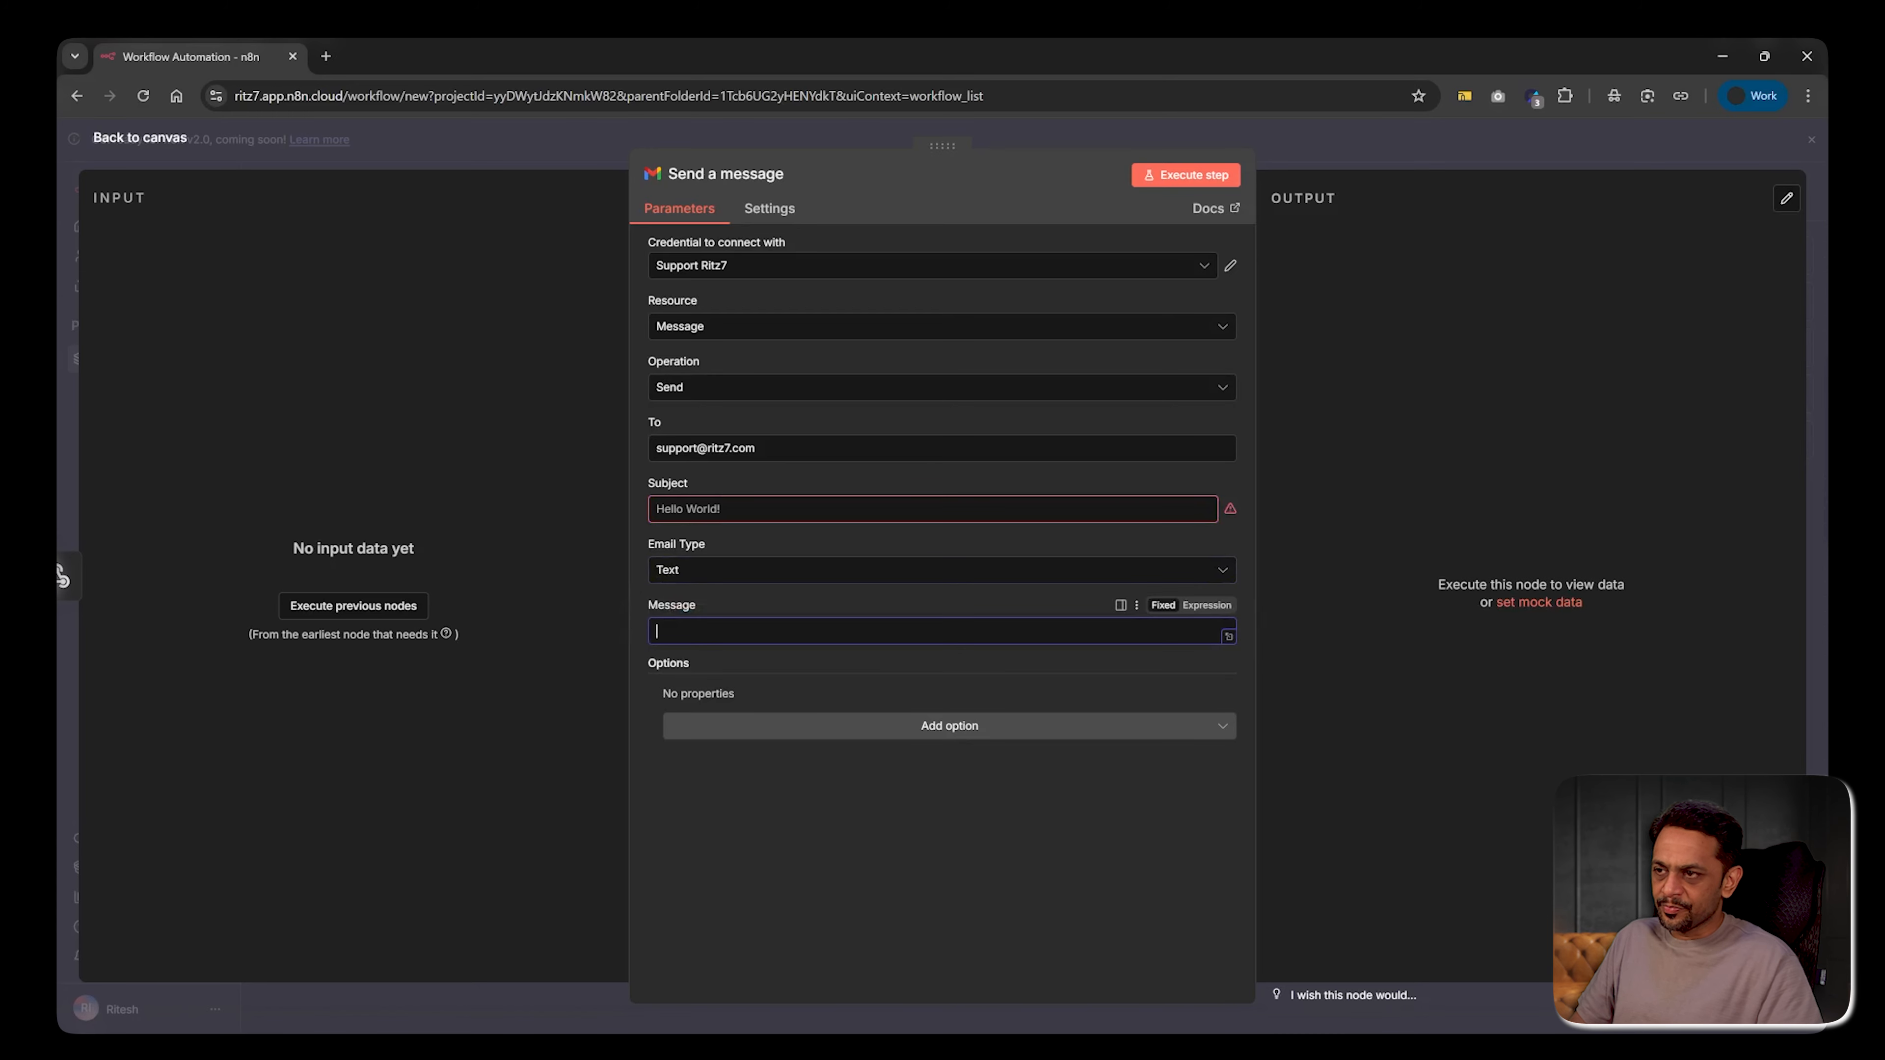
{"action": "type", "text": "Here is"}
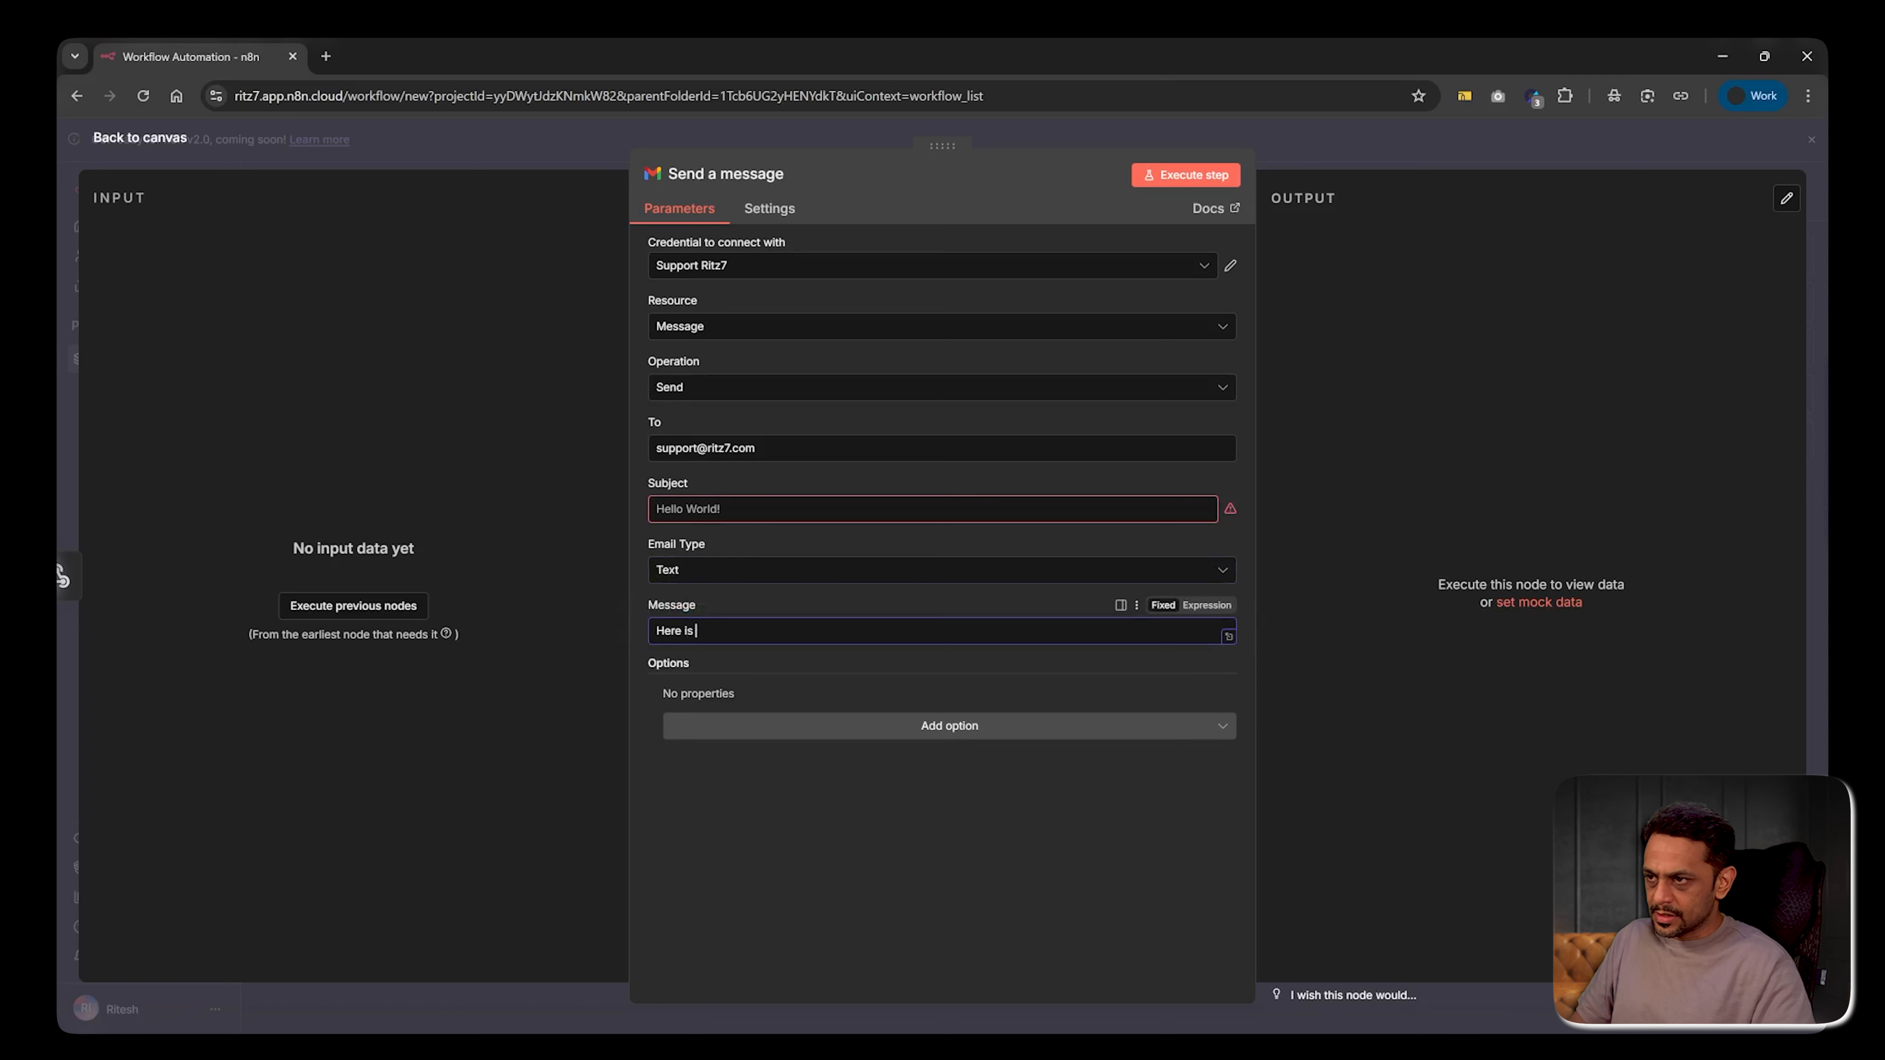
{"action": "type", "text": " the detail f"}
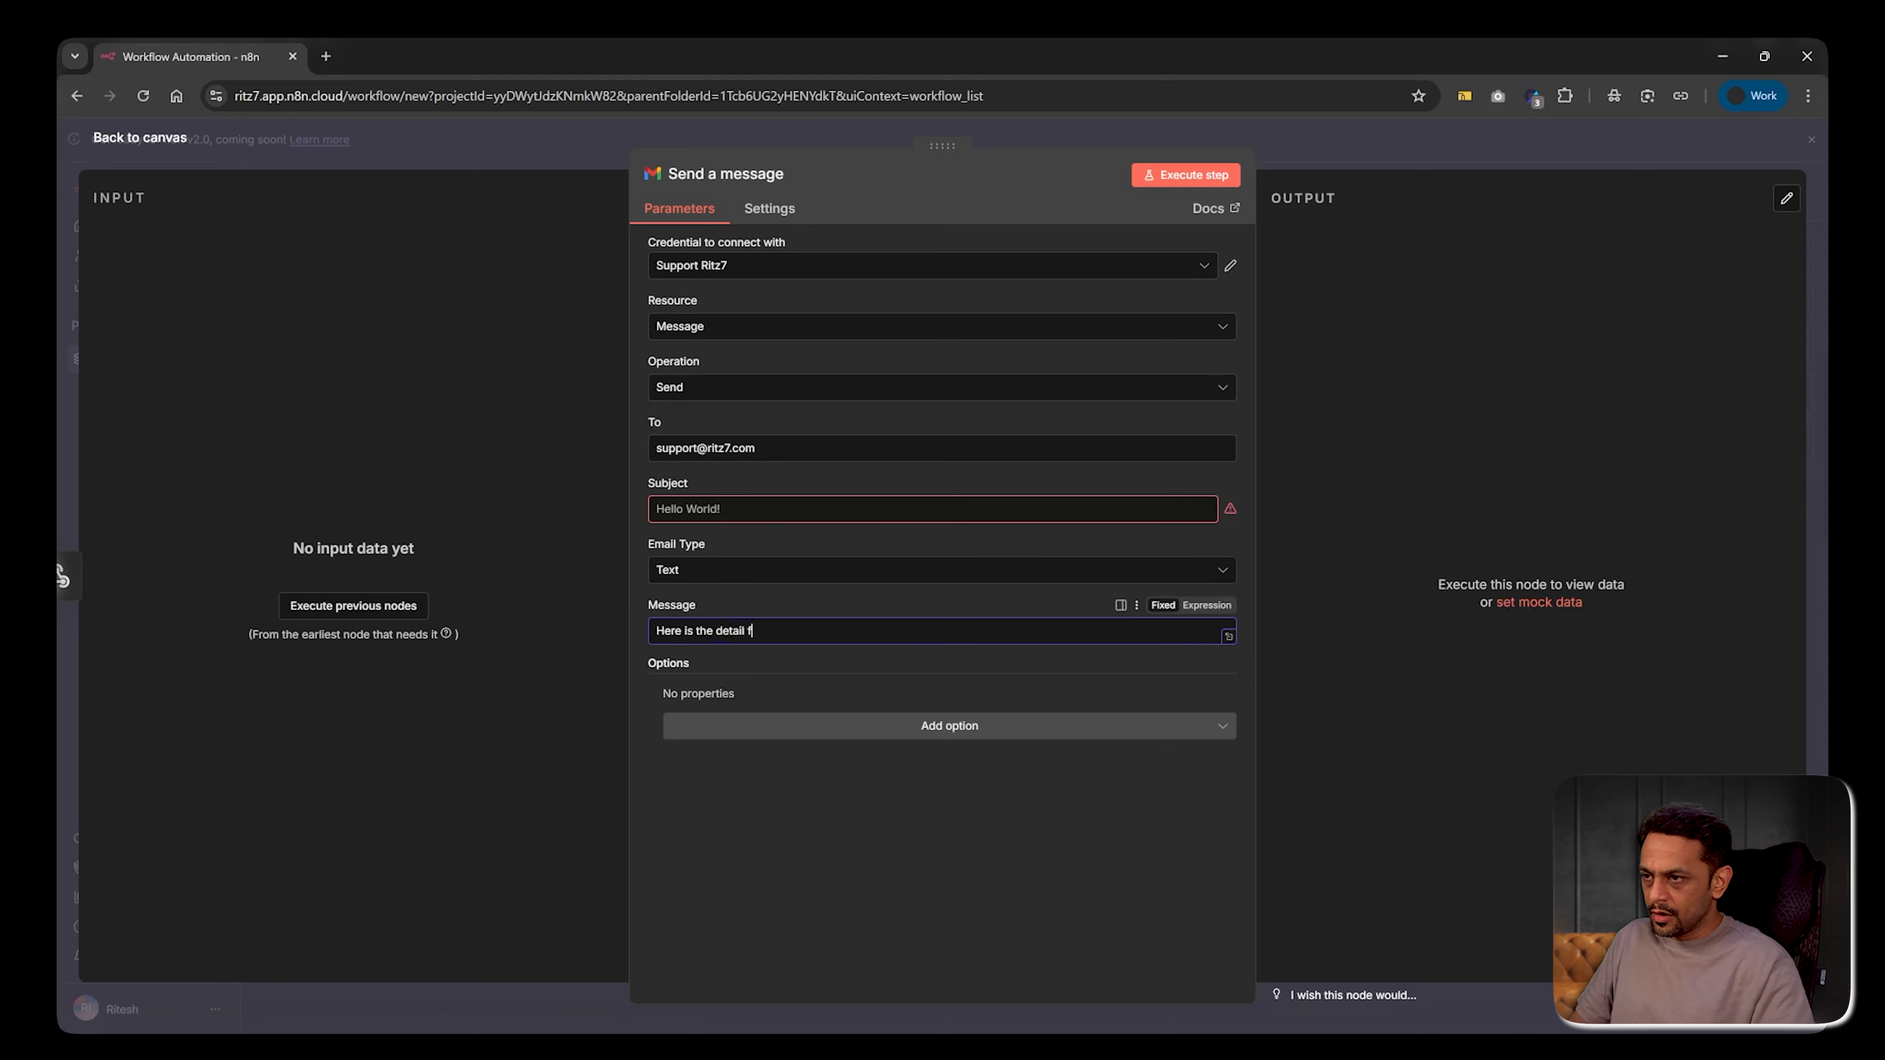
{"action": "type", "text": "or"}
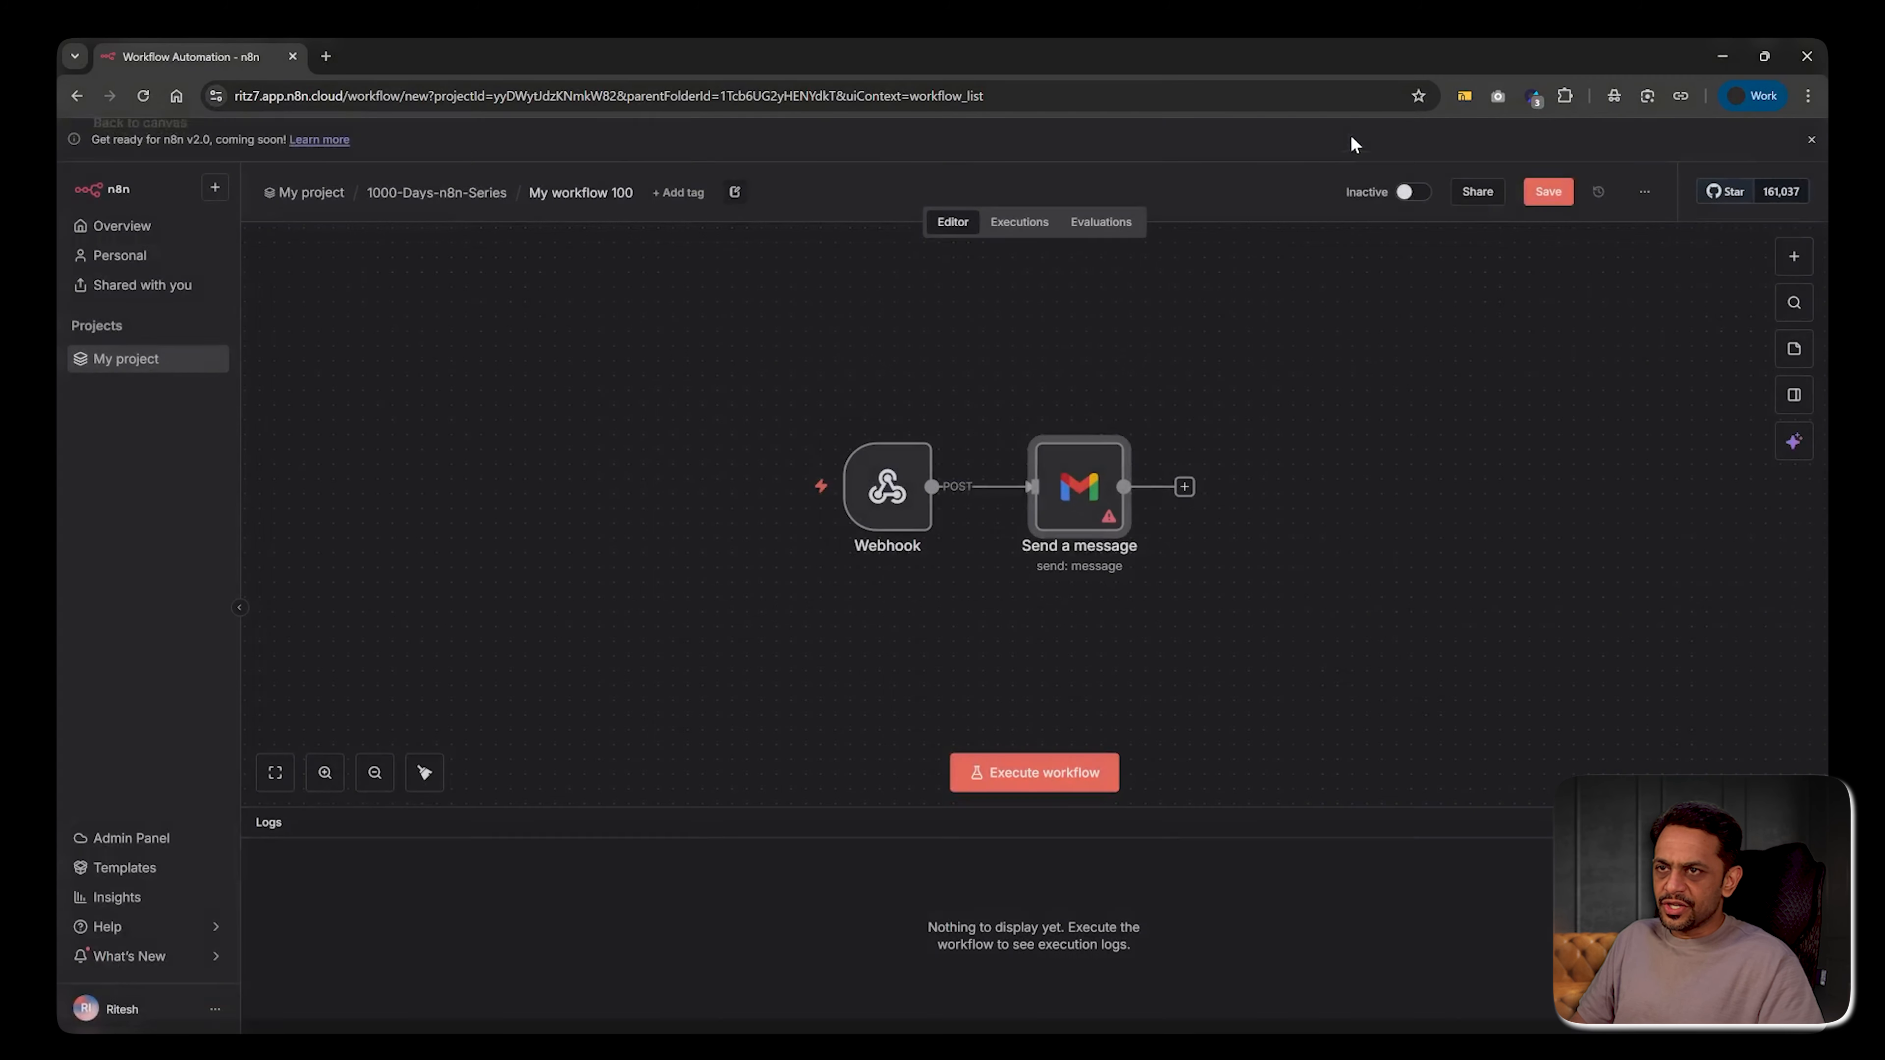
Move the Gmail node right, insert a Switch node before it, then delete the Switch
{"action": "key", "text": "Escape"}
{"action": "left_click_drag", "start_coordinate": [1073, 513], "coordinate": [1324, 513]}
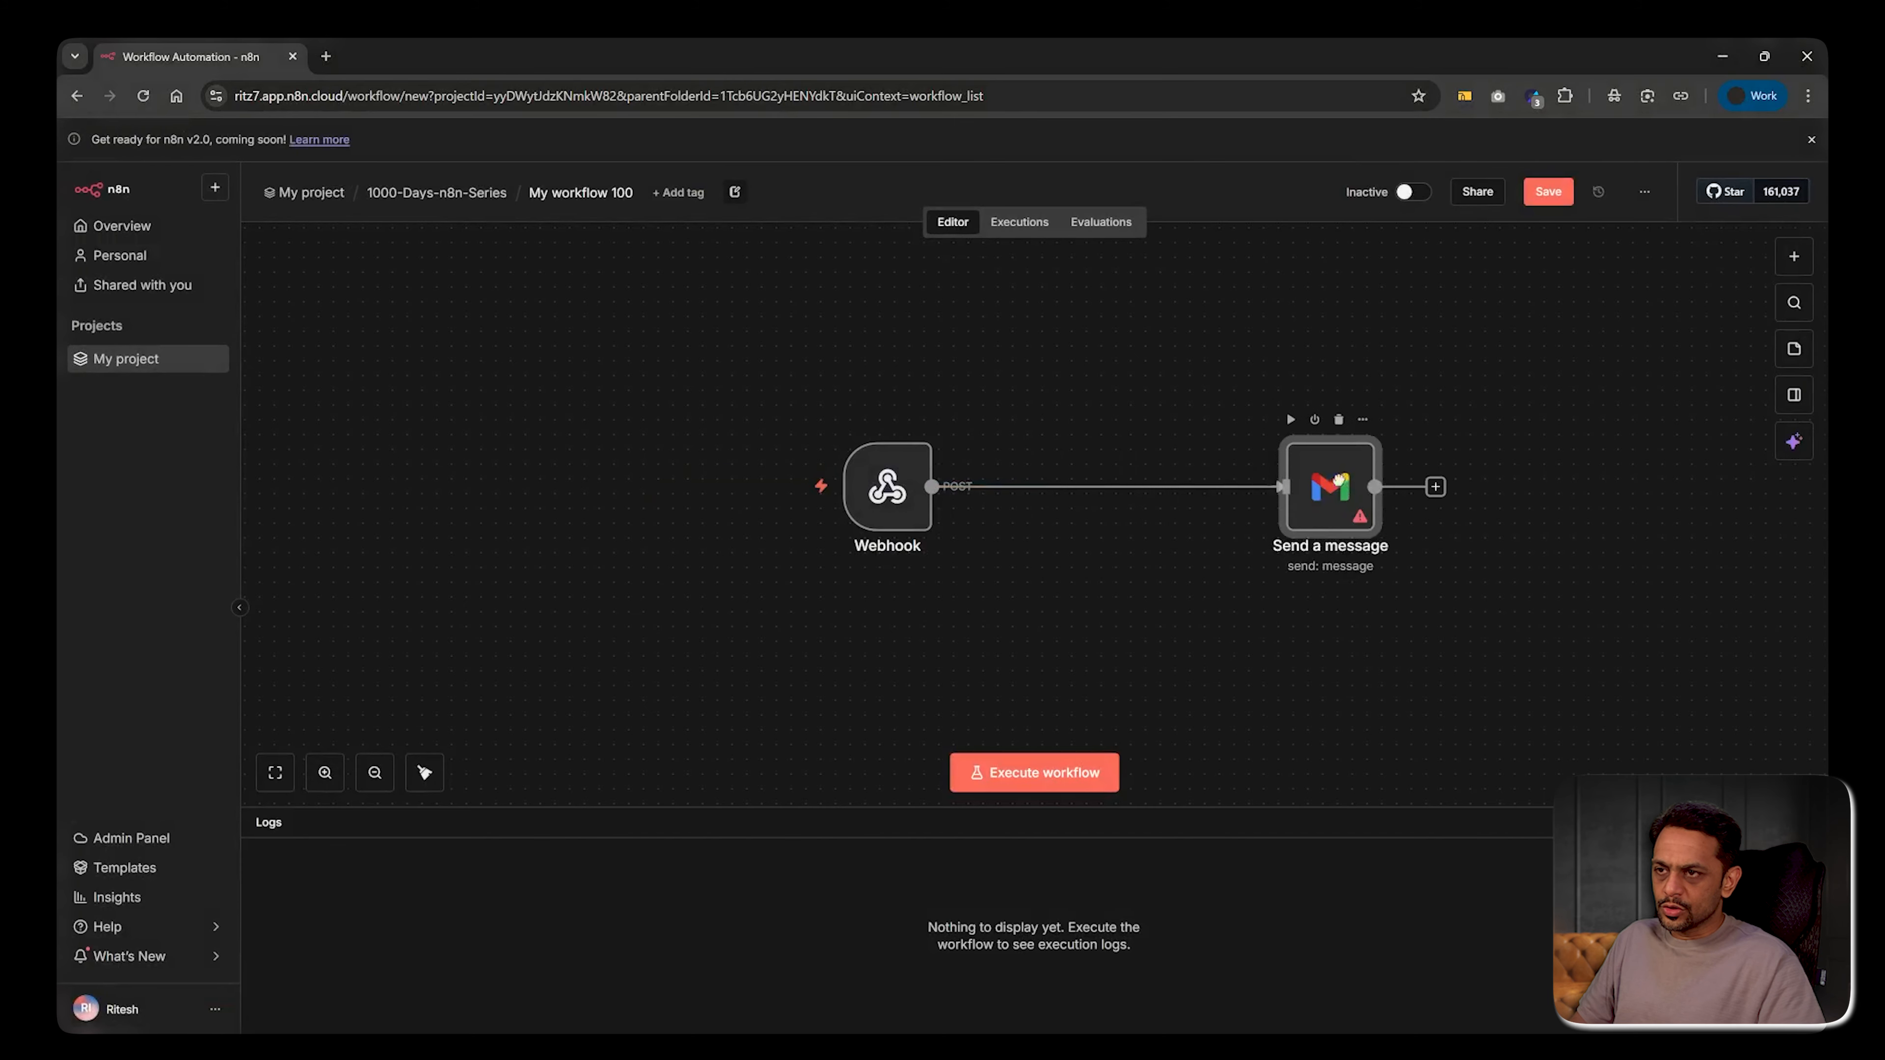
{"action": "left_click", "coordinate": [1091, 488]}
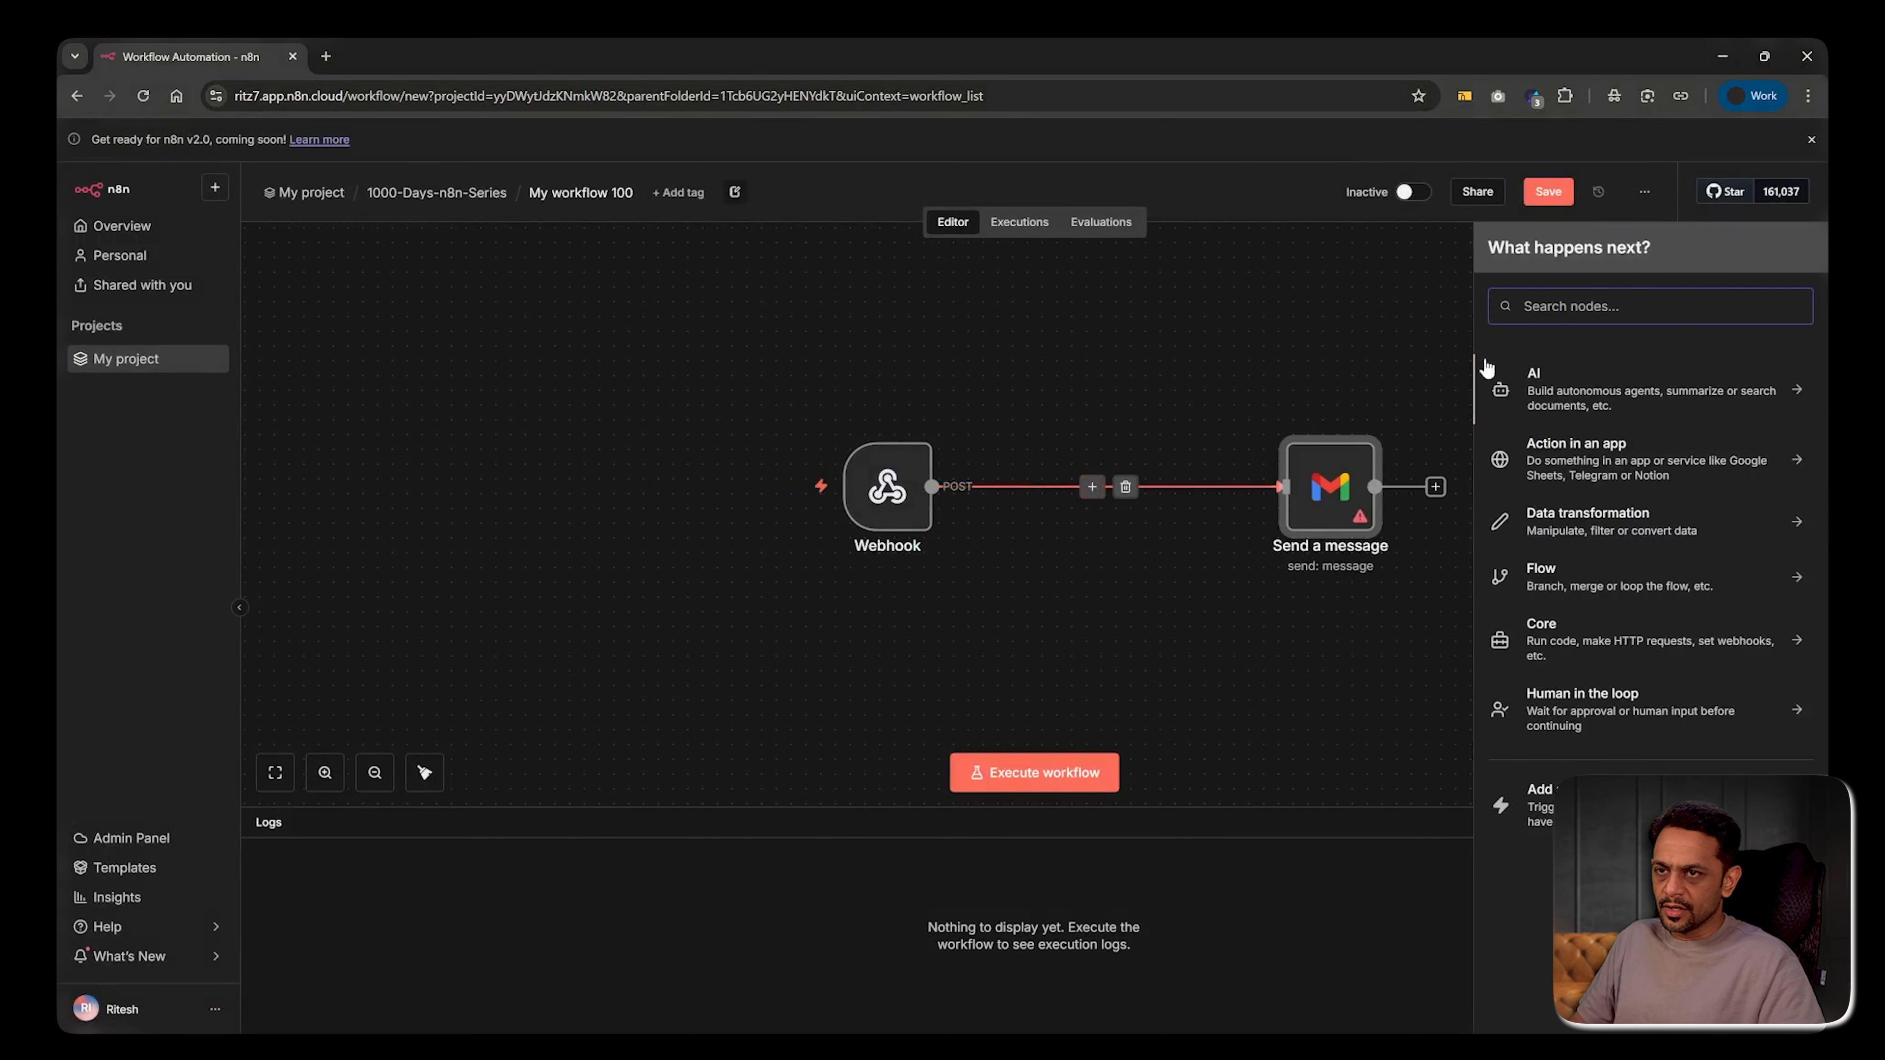
{"action": "type", "text": "switch"}
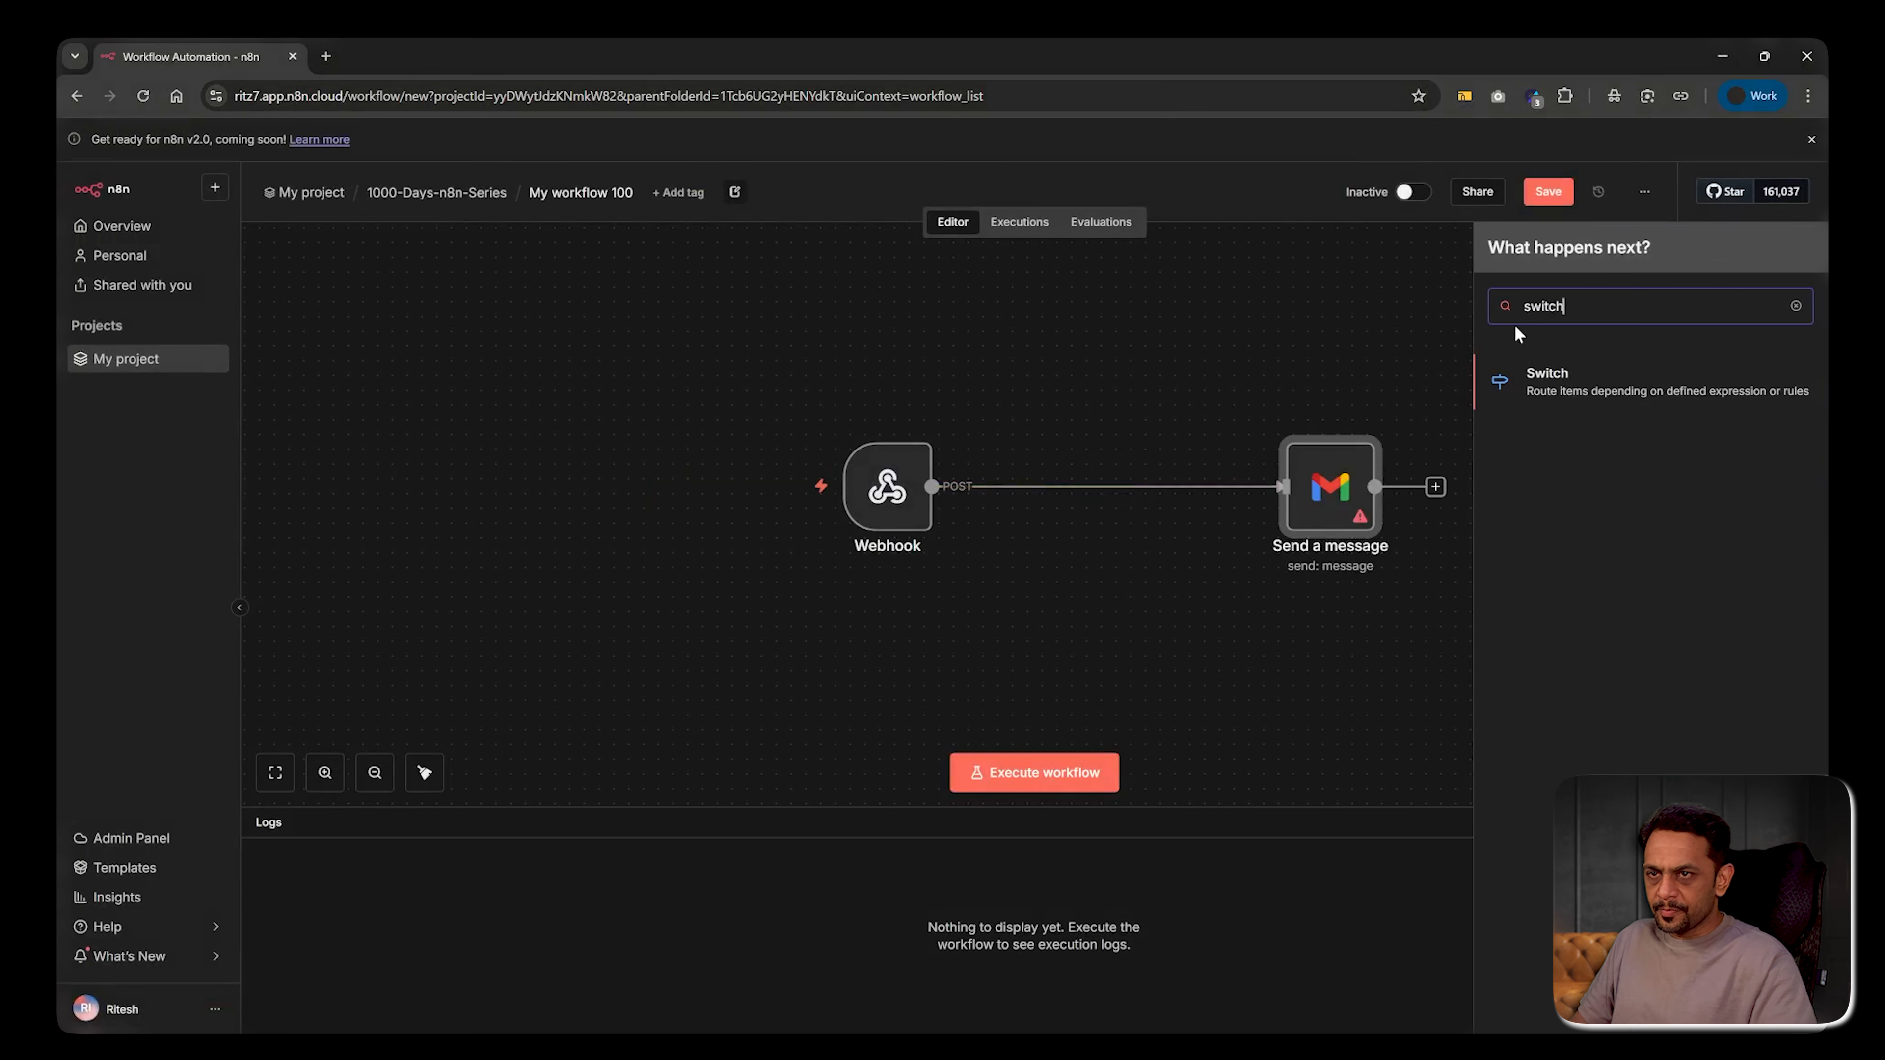
{"action": "left_click", "coordinate": [1572, 377]}
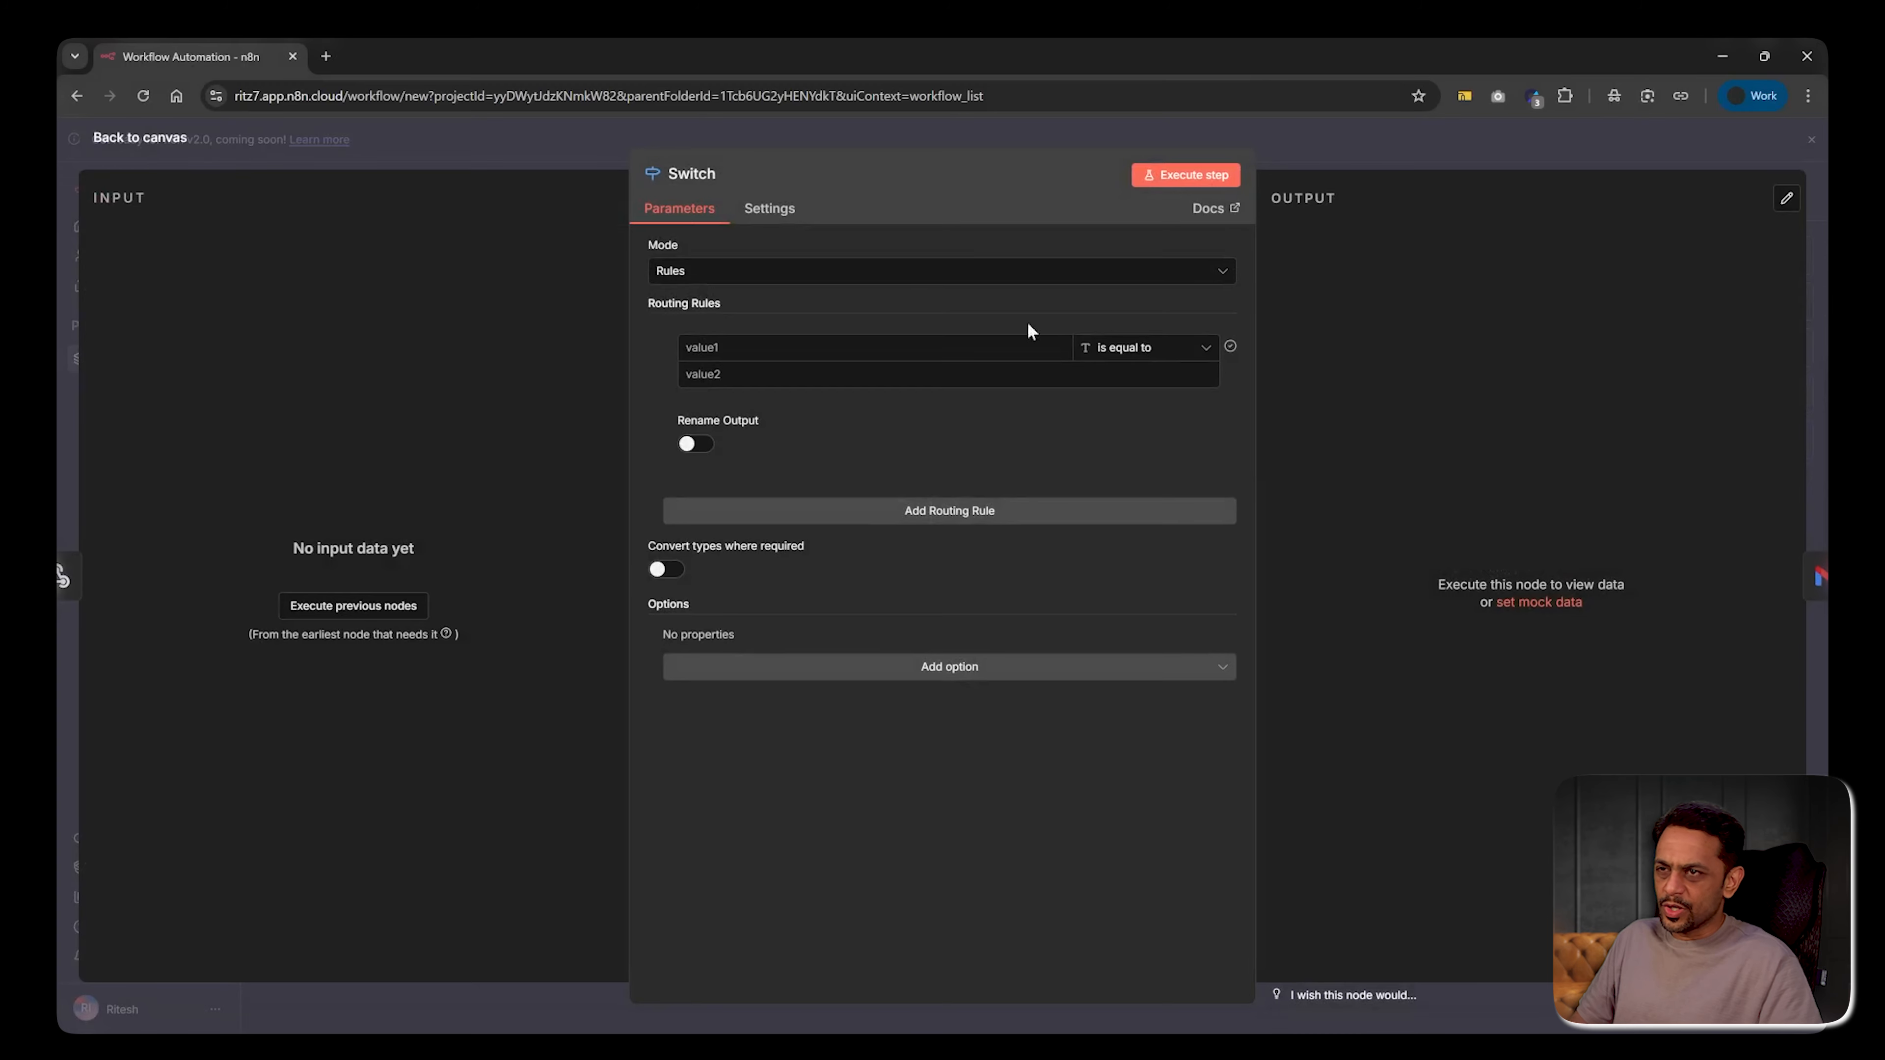
{"action": "left_click", "coordinate": [1330, 159]}
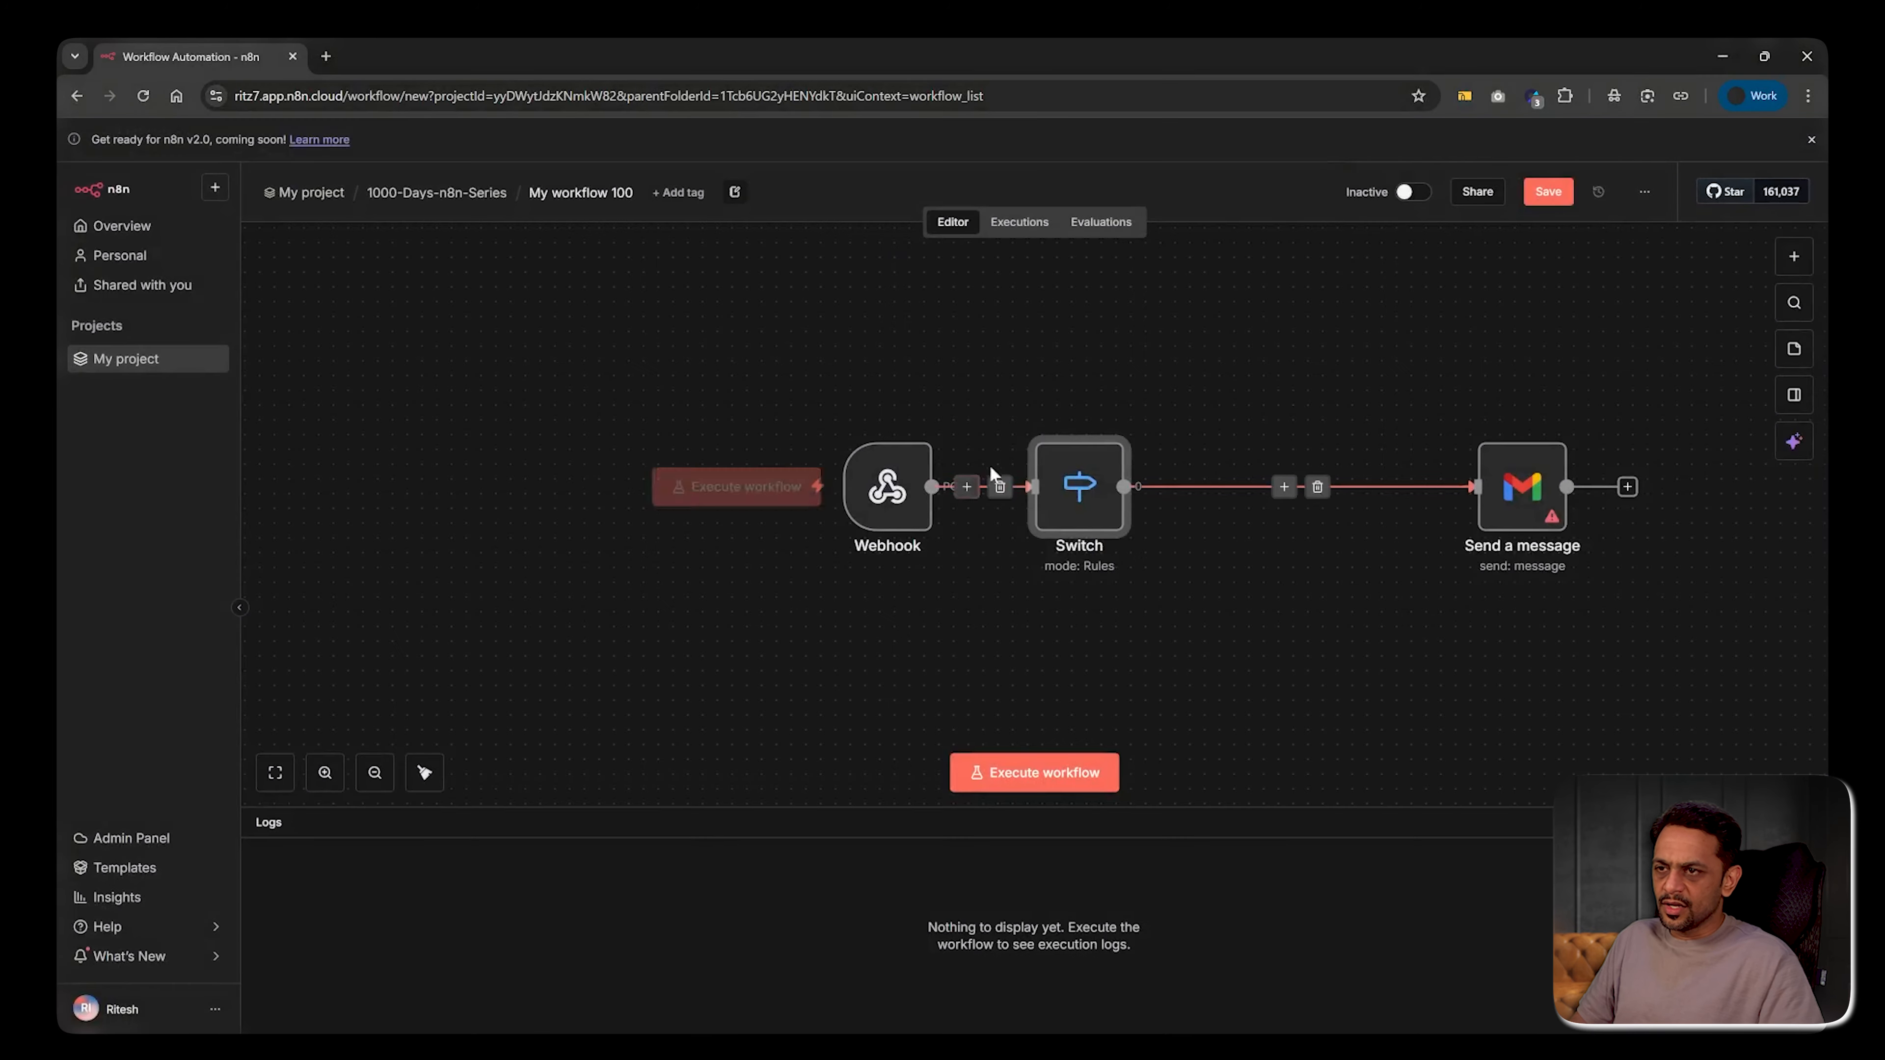
{"action": "left_click", "coordinate": [1088, 421]}
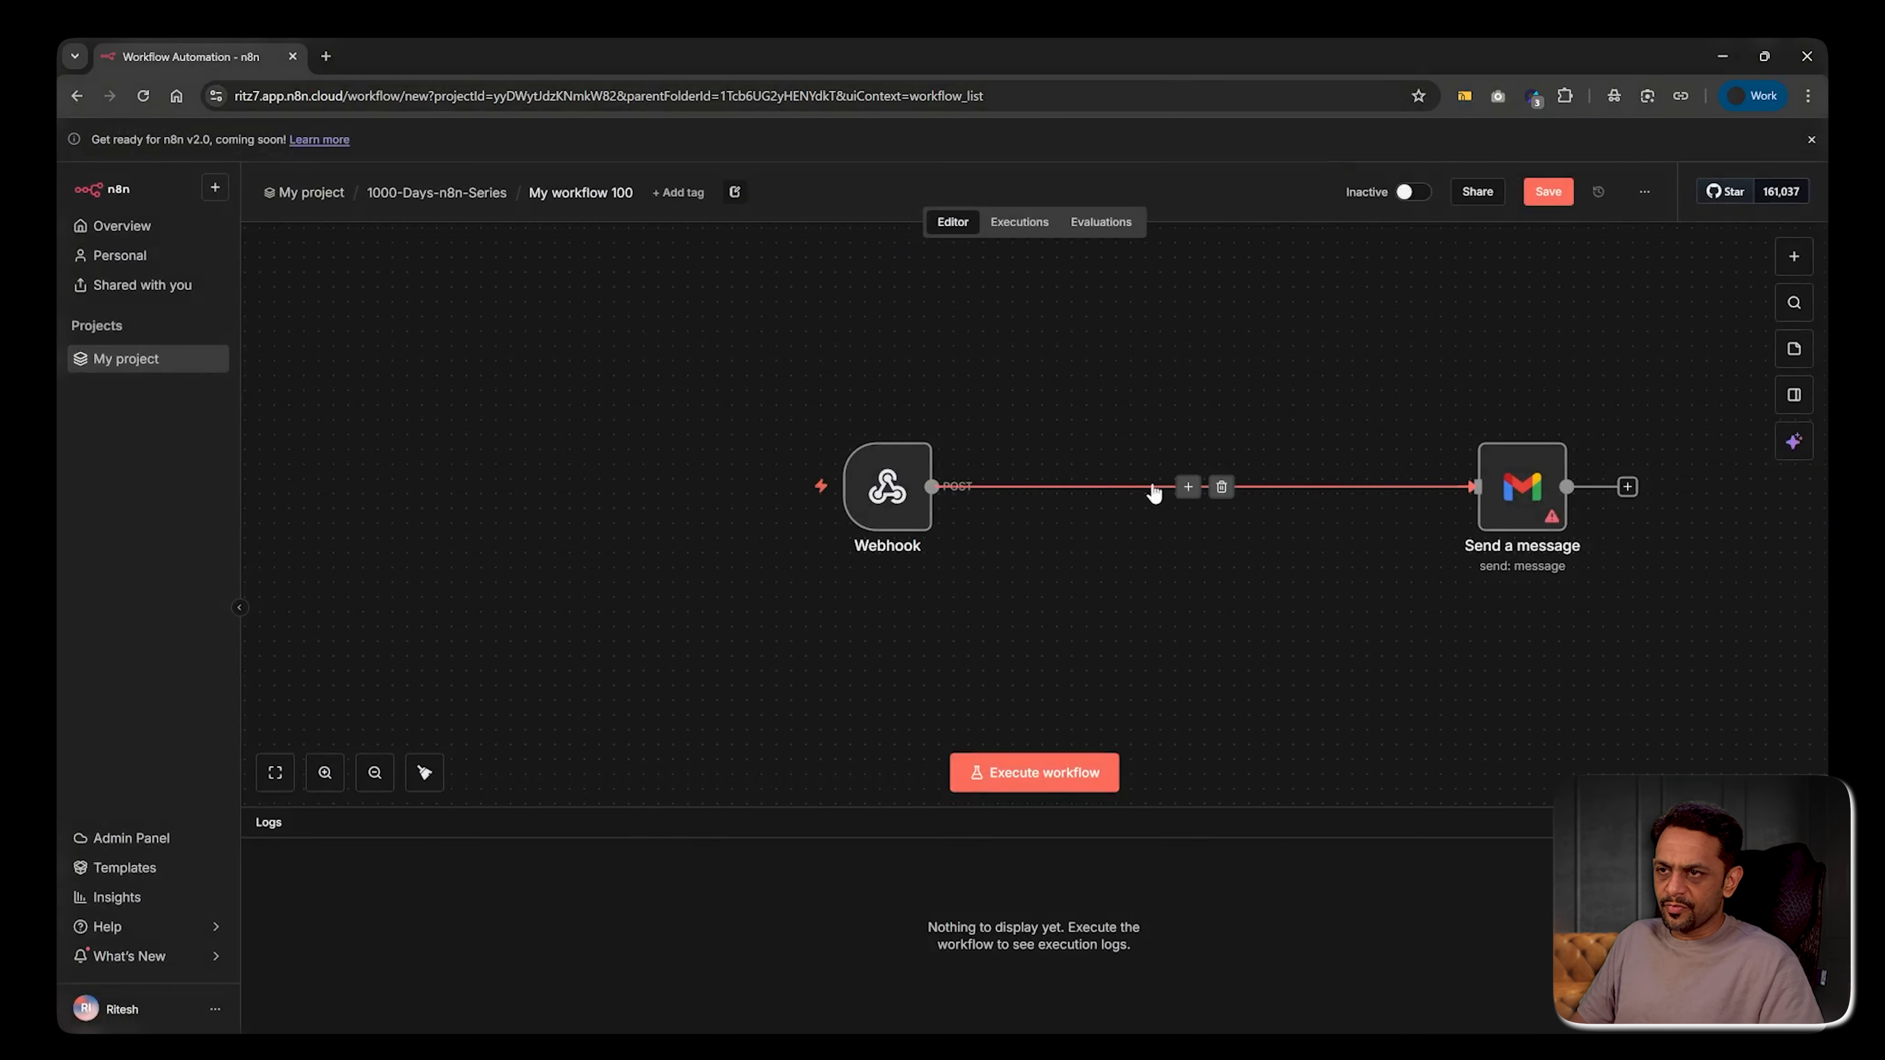
Insert an If node between Webhook and Gmail, aligning Gmail with its true branch
{"action": "left_click", "coordinate": [1187, 487]}
{"action": "type", "text": "if"}
{"action": "key", "text": "Return"}
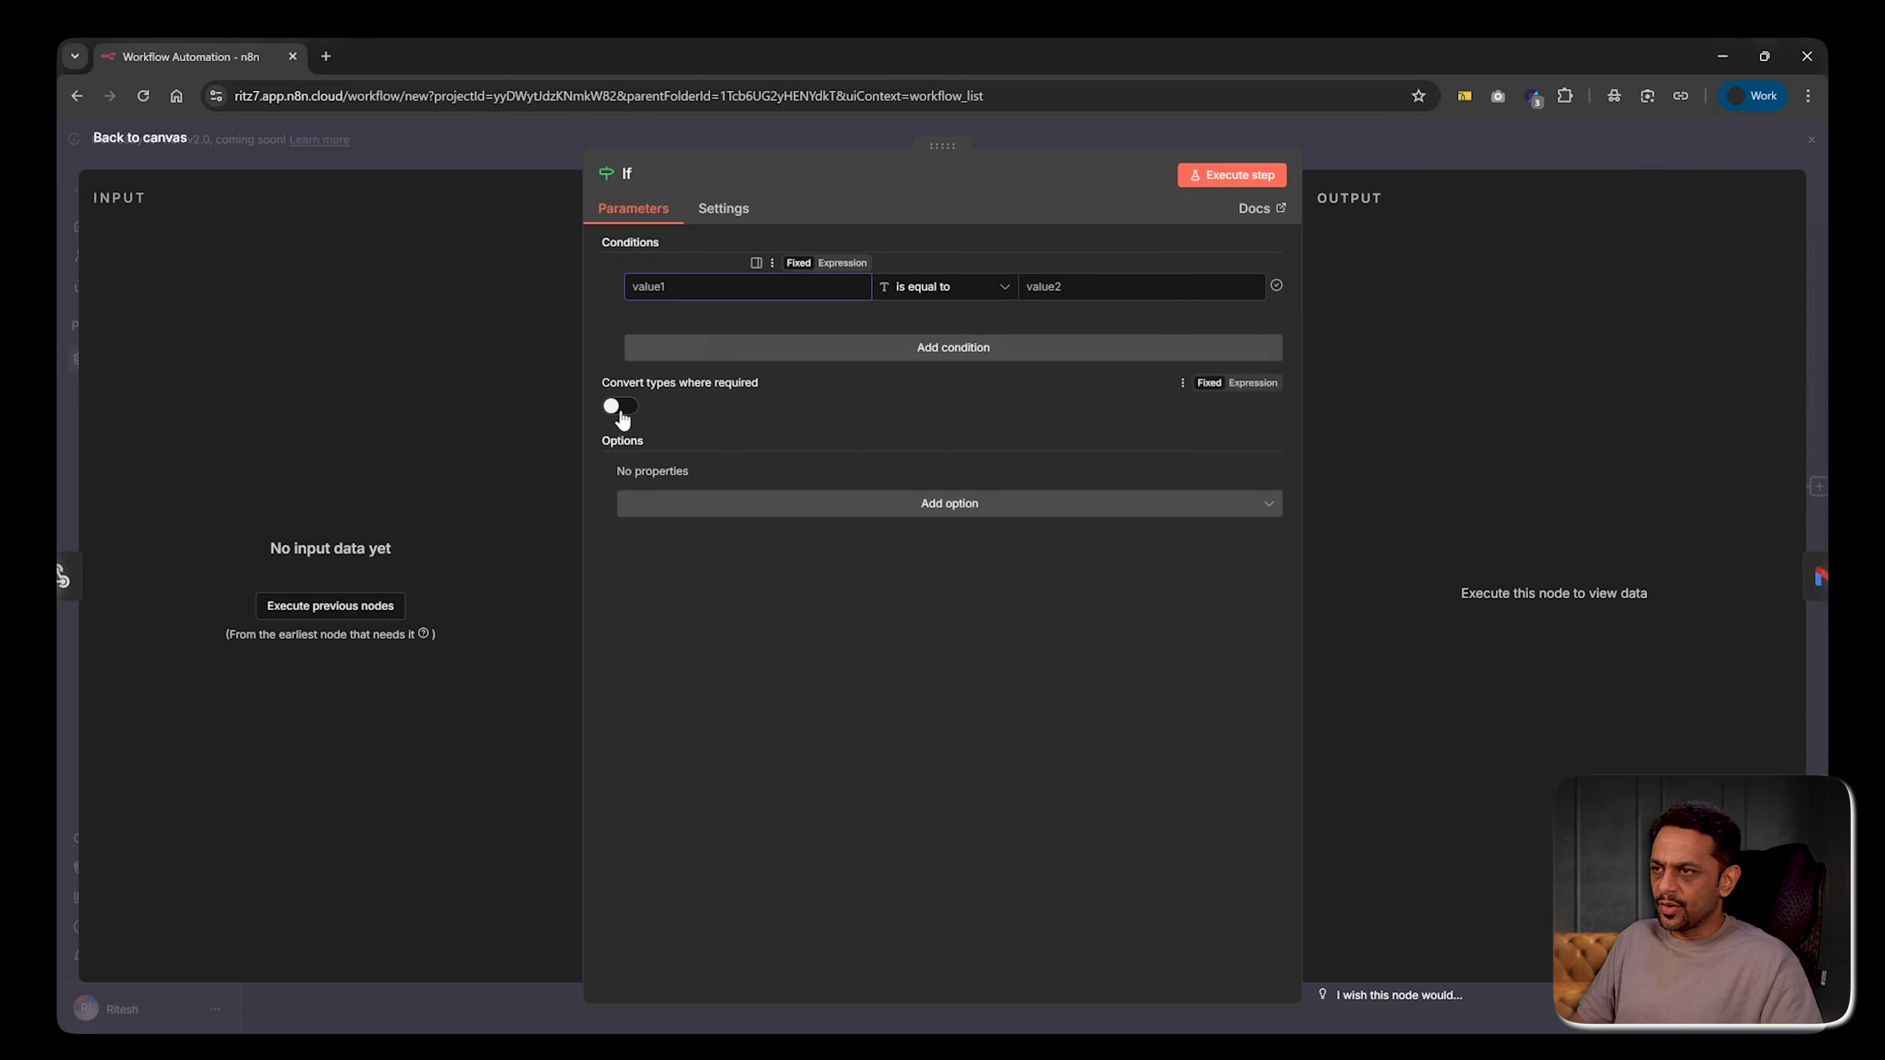
{"action": "left_click", "coordinate": [887, 512]}
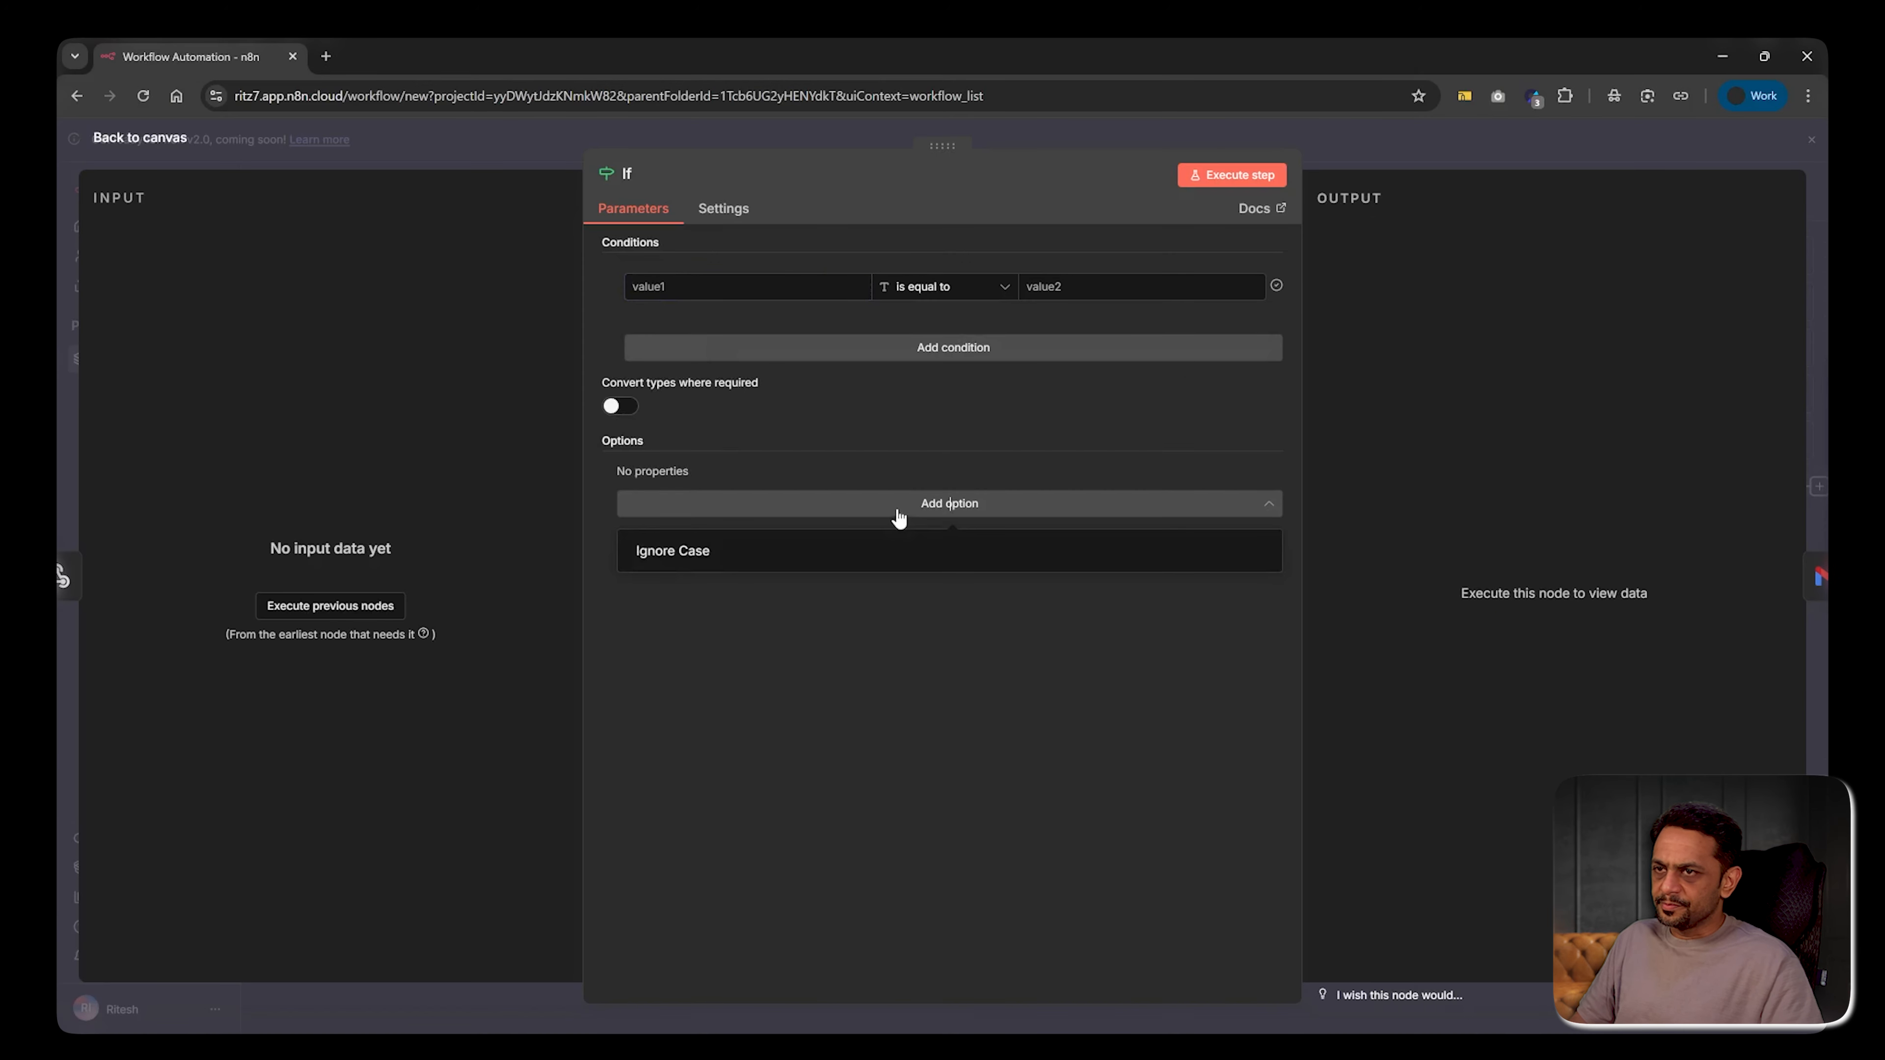
{"action": "key", "text": "Escape"}
{"action": "left_click_drag", "start_coordinate": [1502, 433], "coordinate": [1443, 390]}
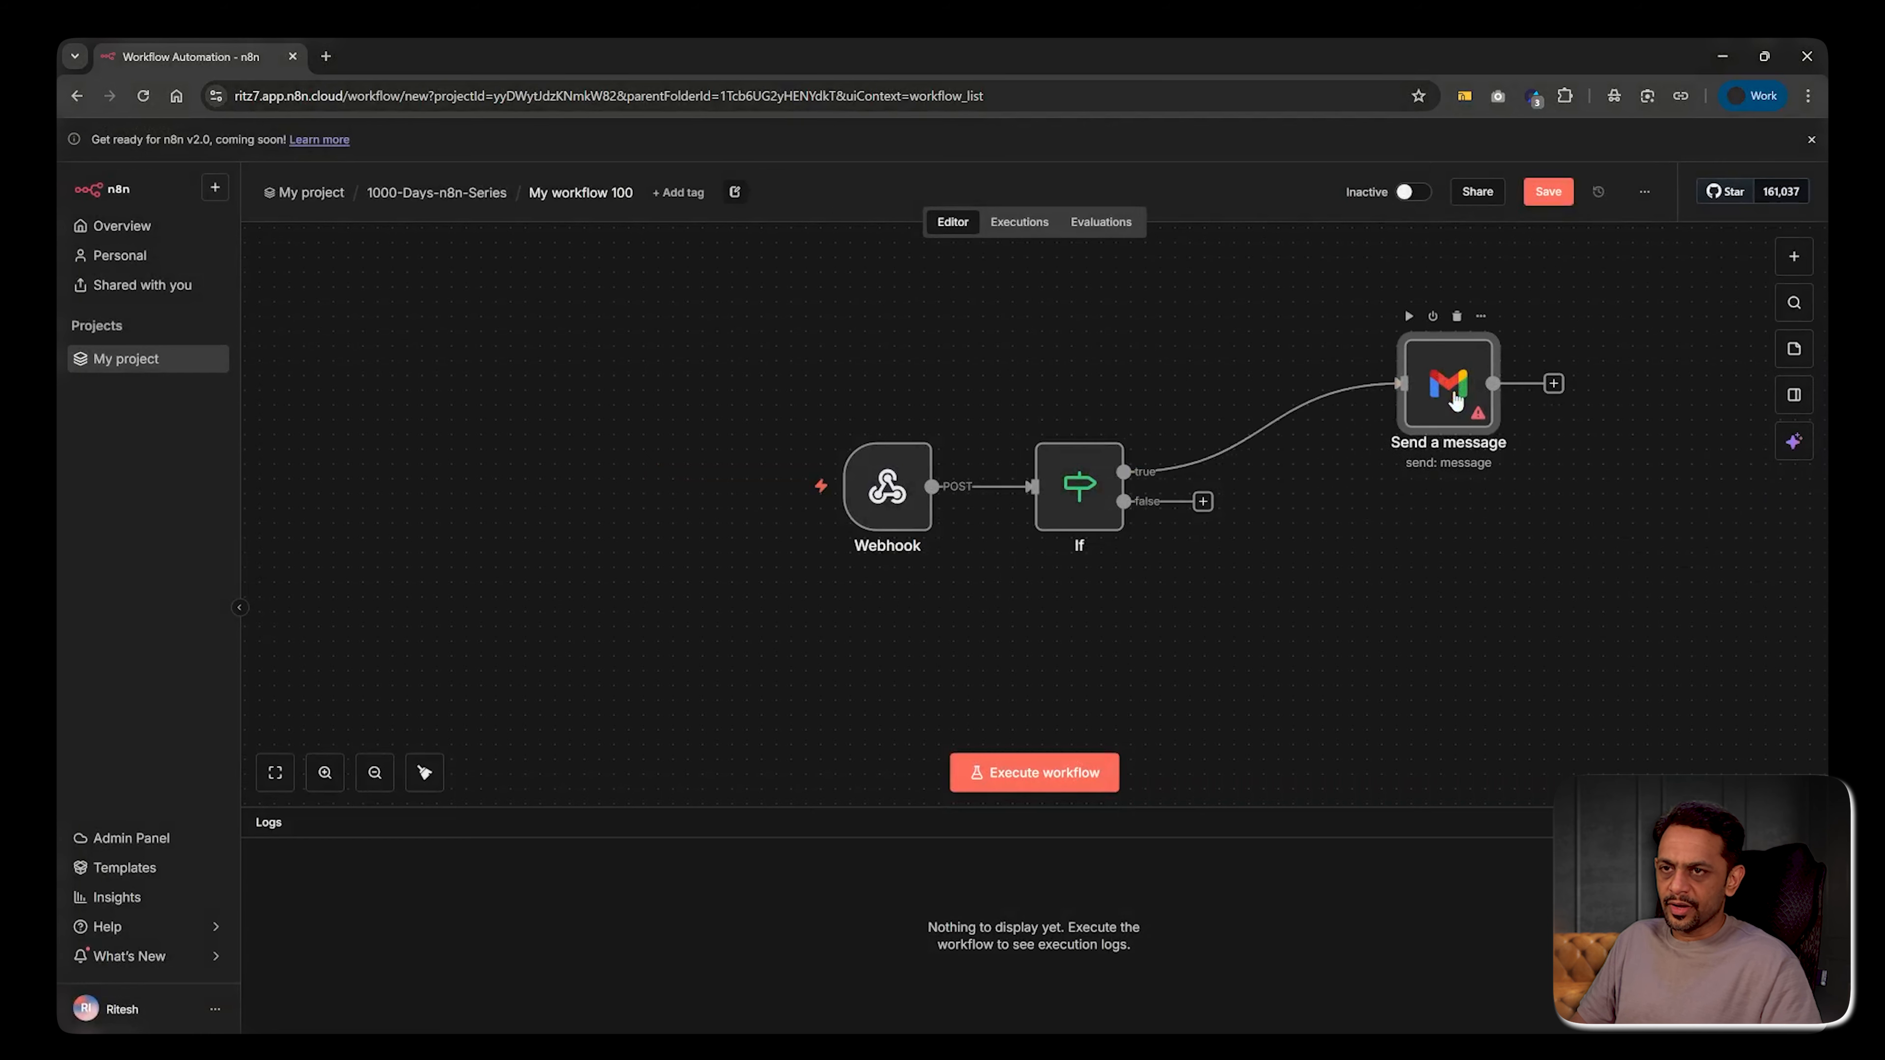
Set the Gmail subject to 'A new feature has been requested'
{"action": "double_click", "coordinate": [1455, 394]}
{"action": "left_click", "coordinate": [750, 509]}
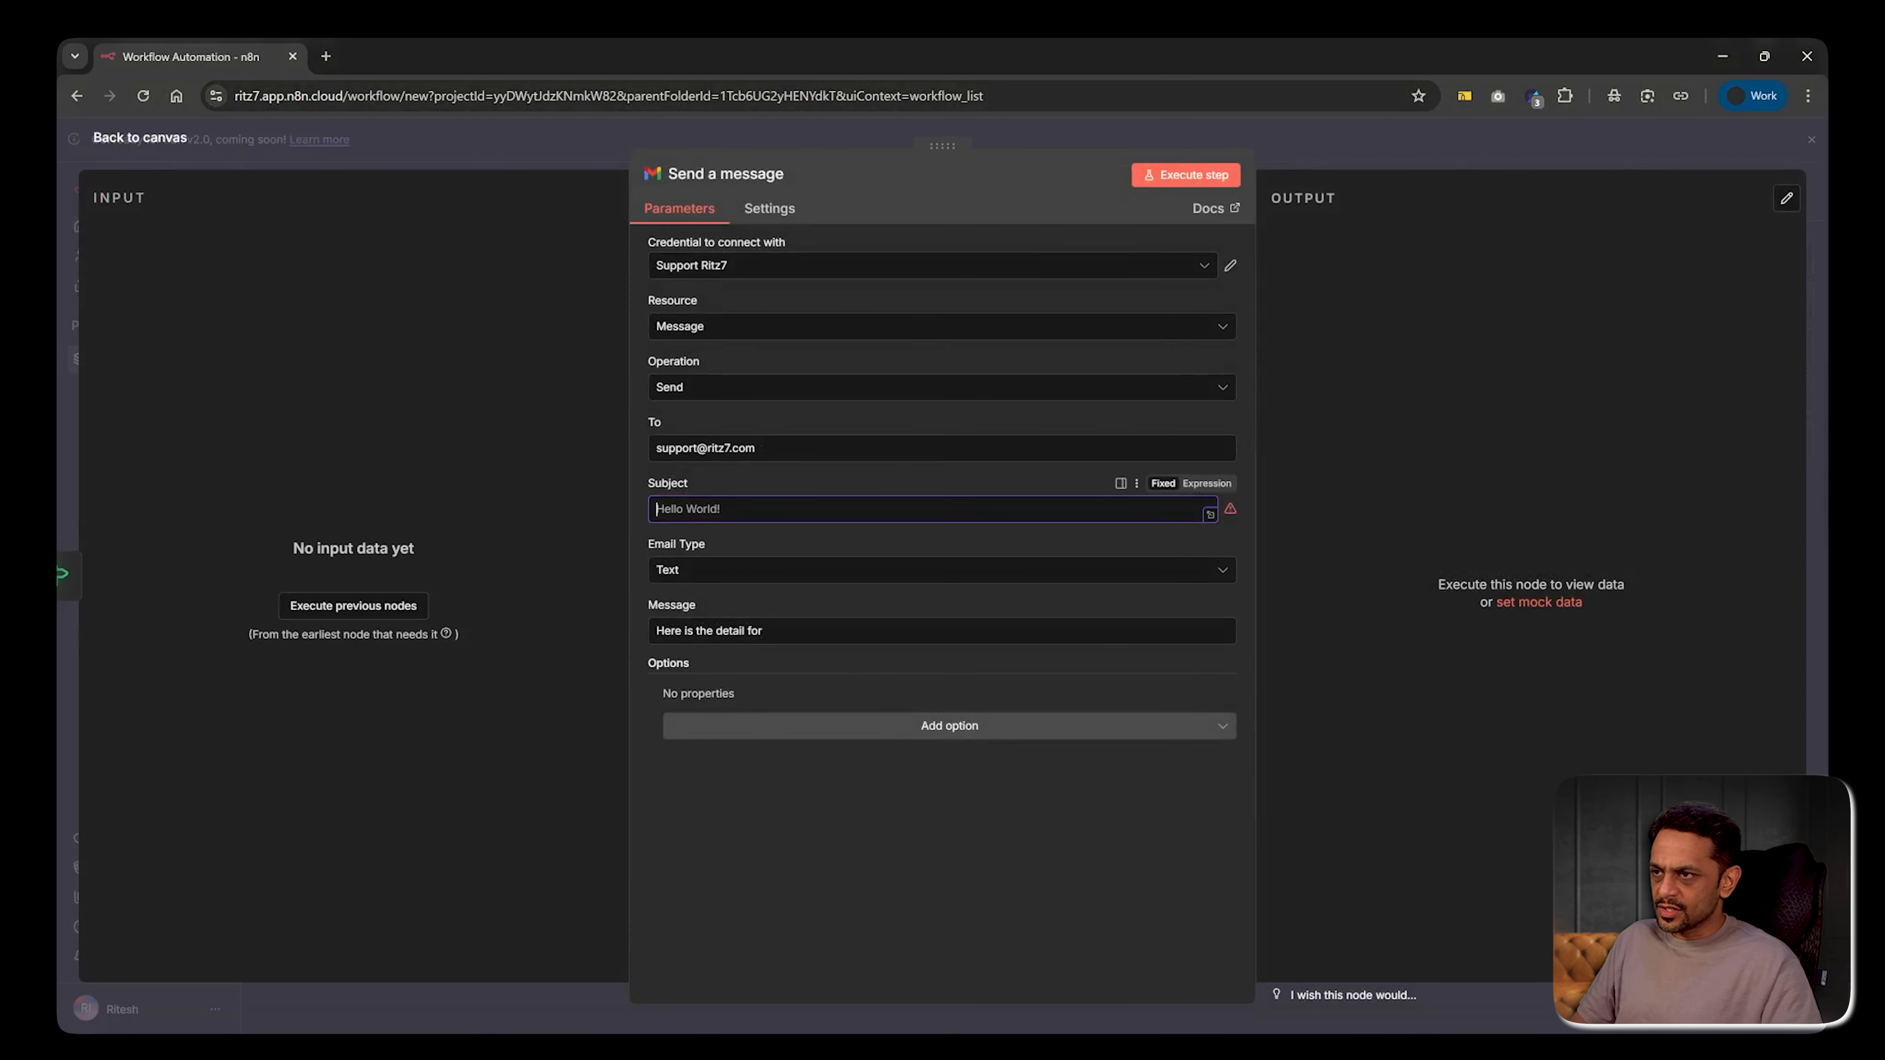
{"action": "type", "text": "A new feat"}
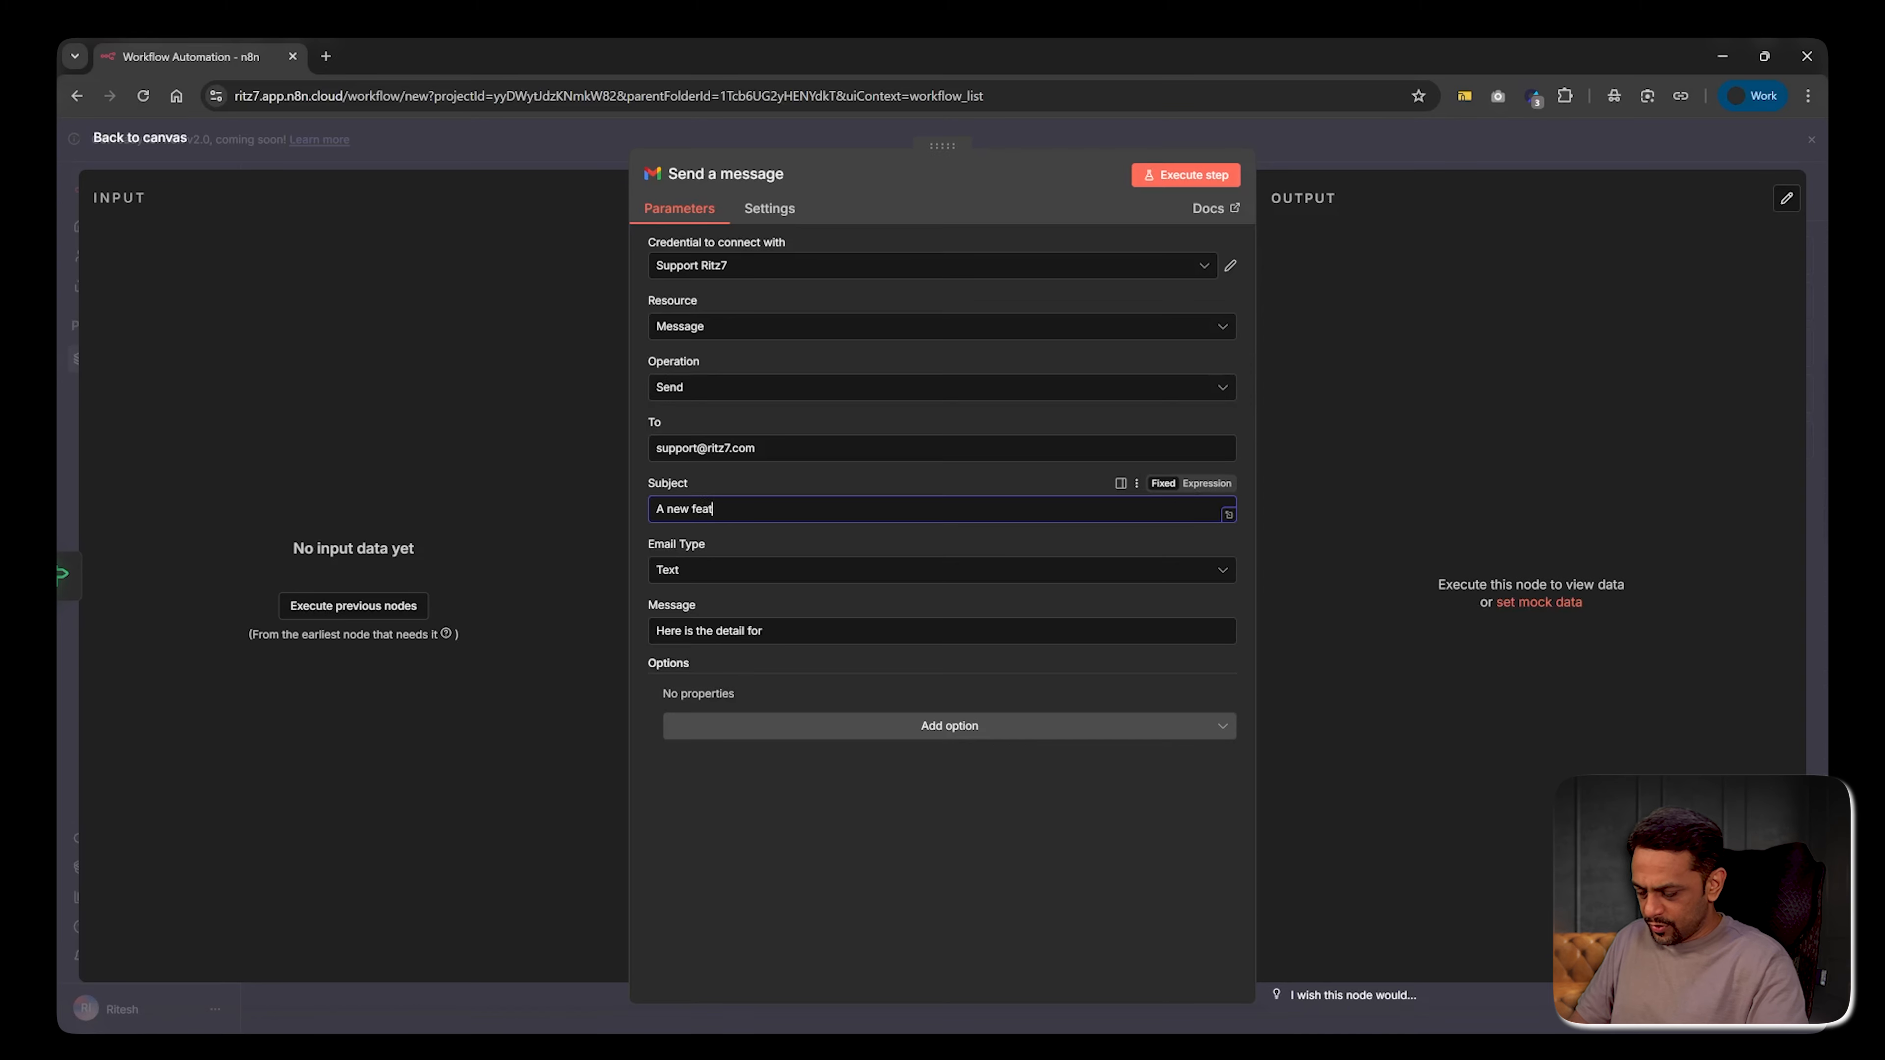
{"action": "type", "text": "ure has been "}
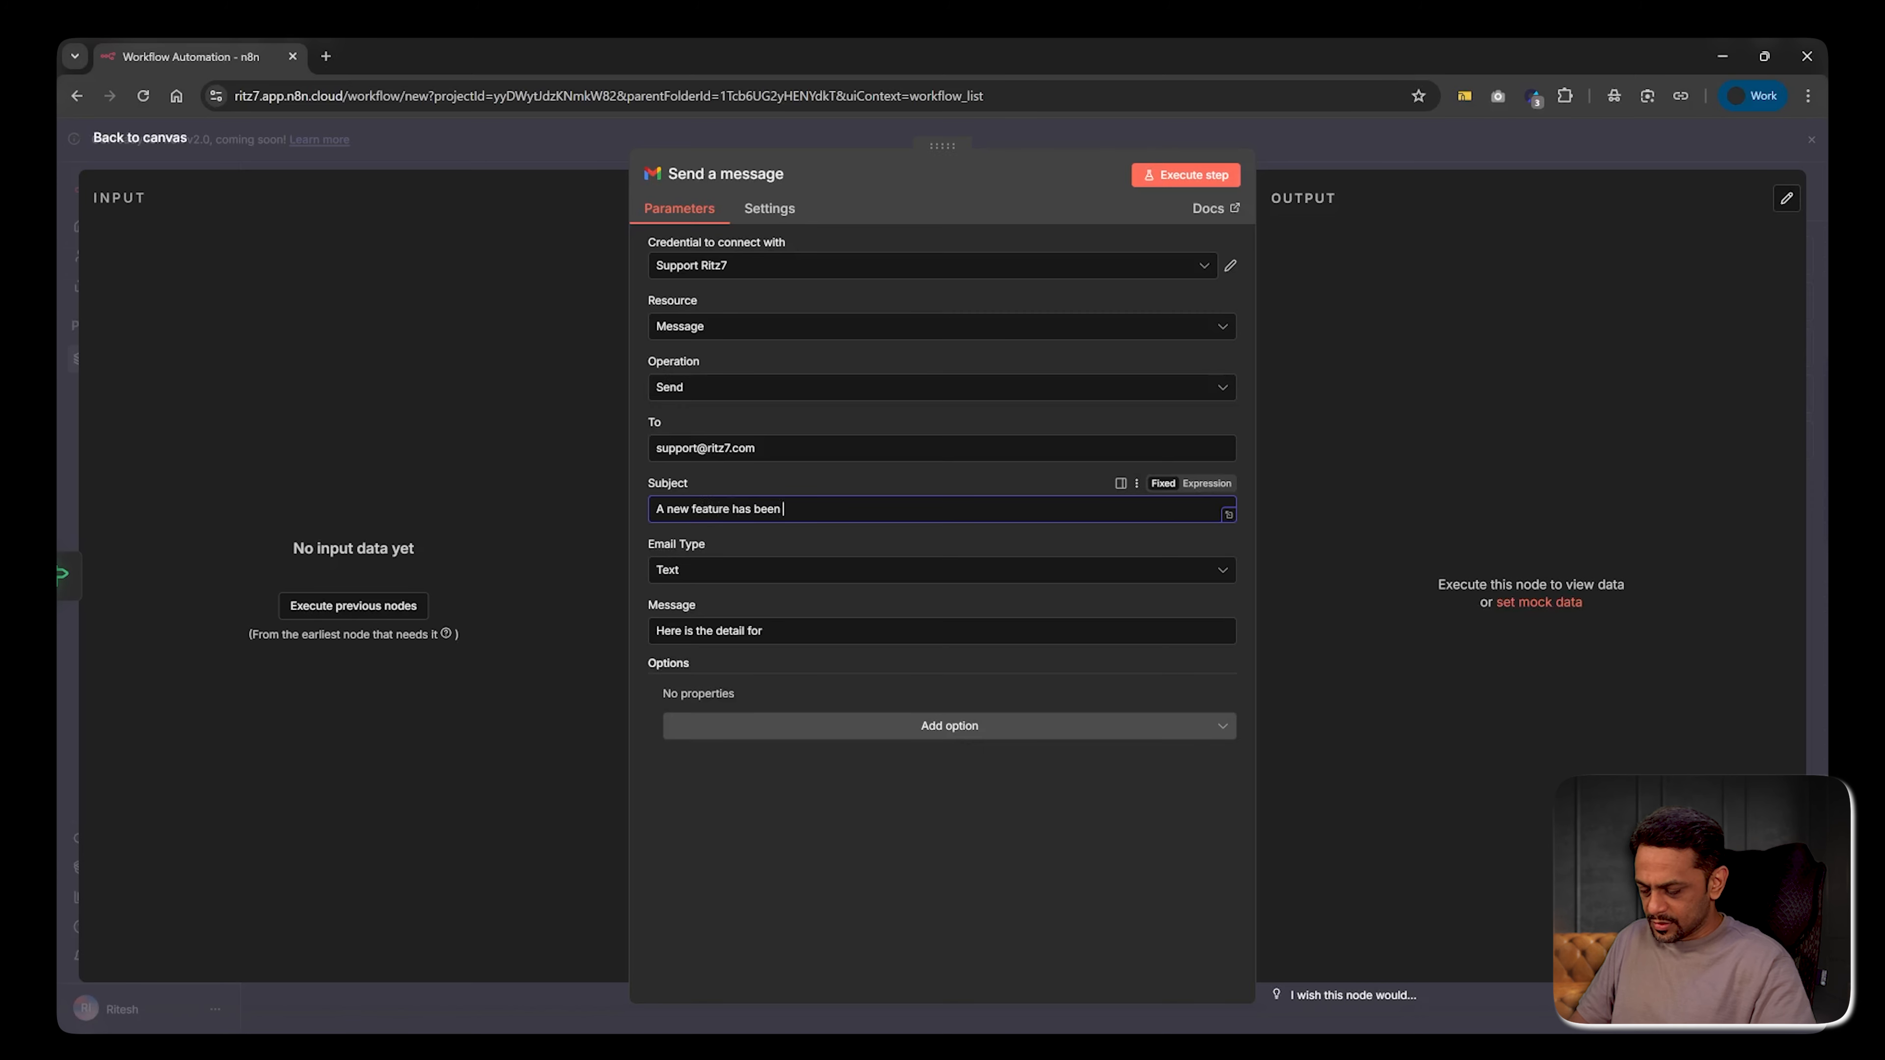
{"action": "type", "text": "requested"}
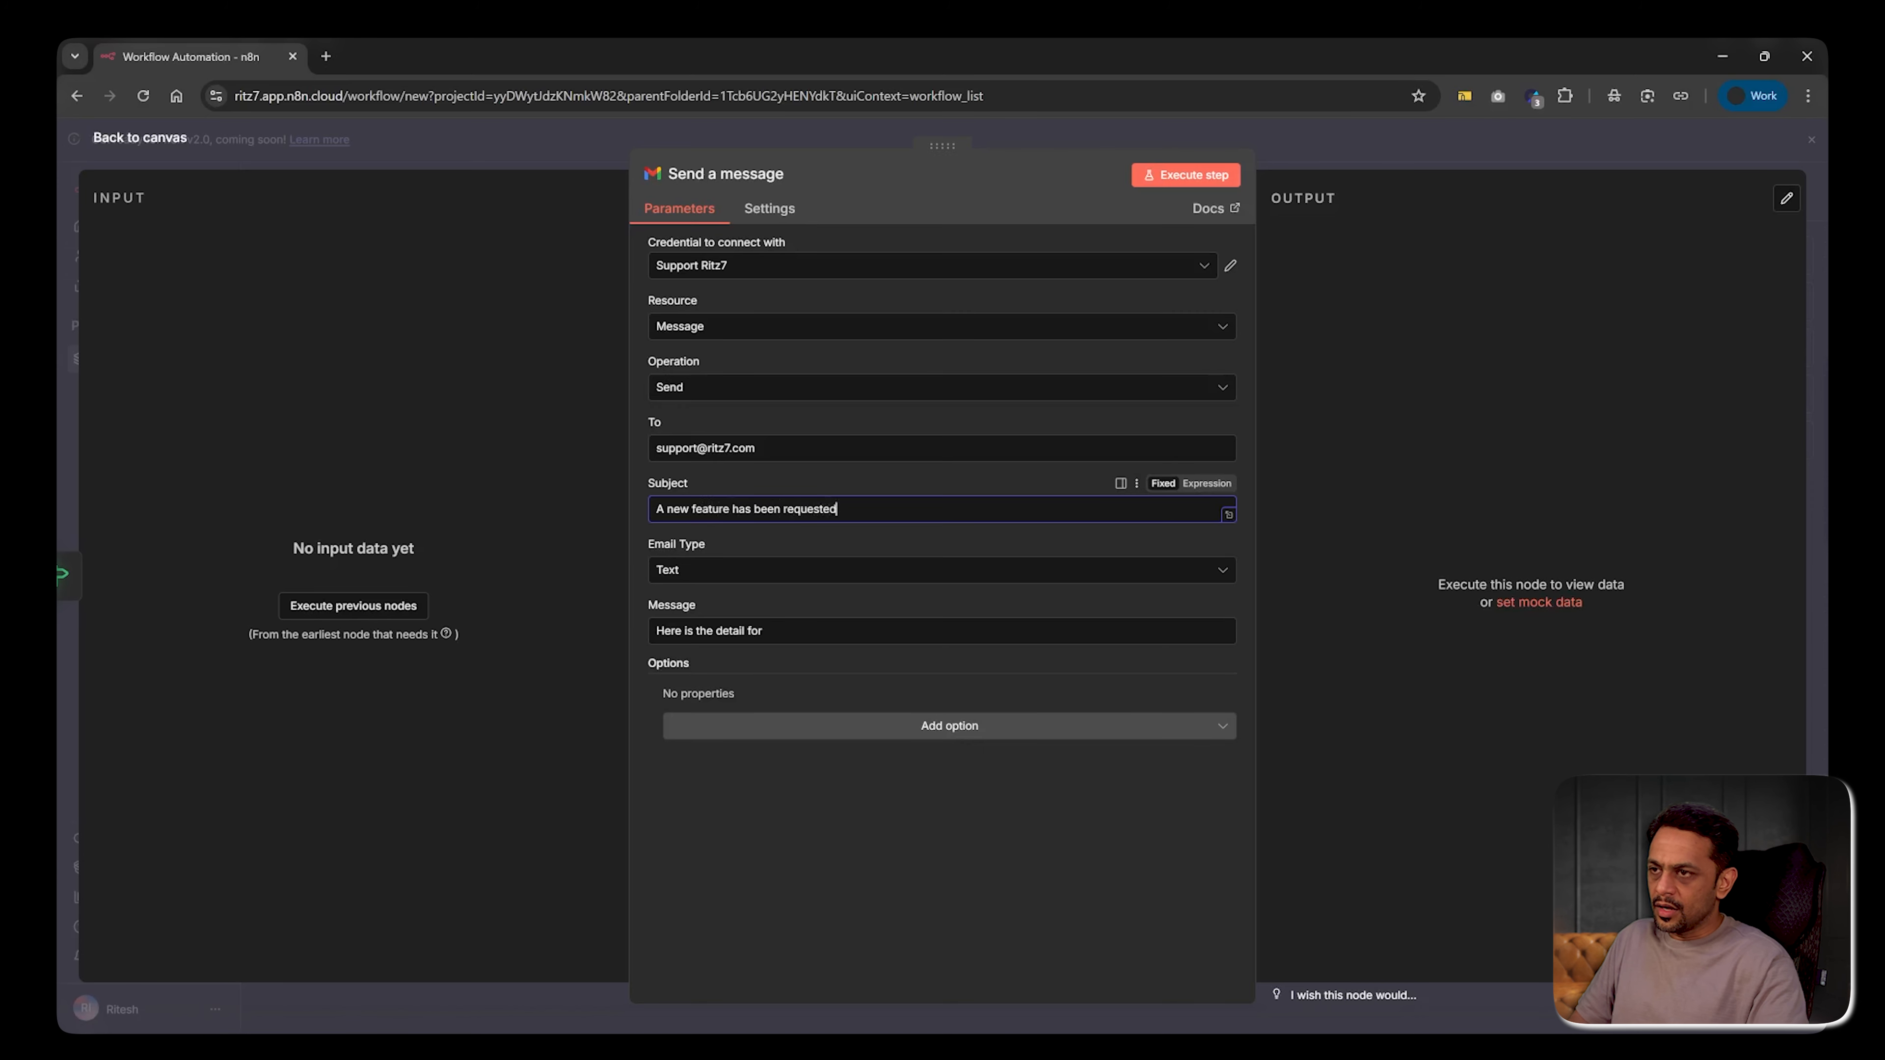
Make the body an expression: 'the new feature request:' followed by 'Title:' and 'Description:' lines
{"action": "left_click", "coordinate": [765, 632]}
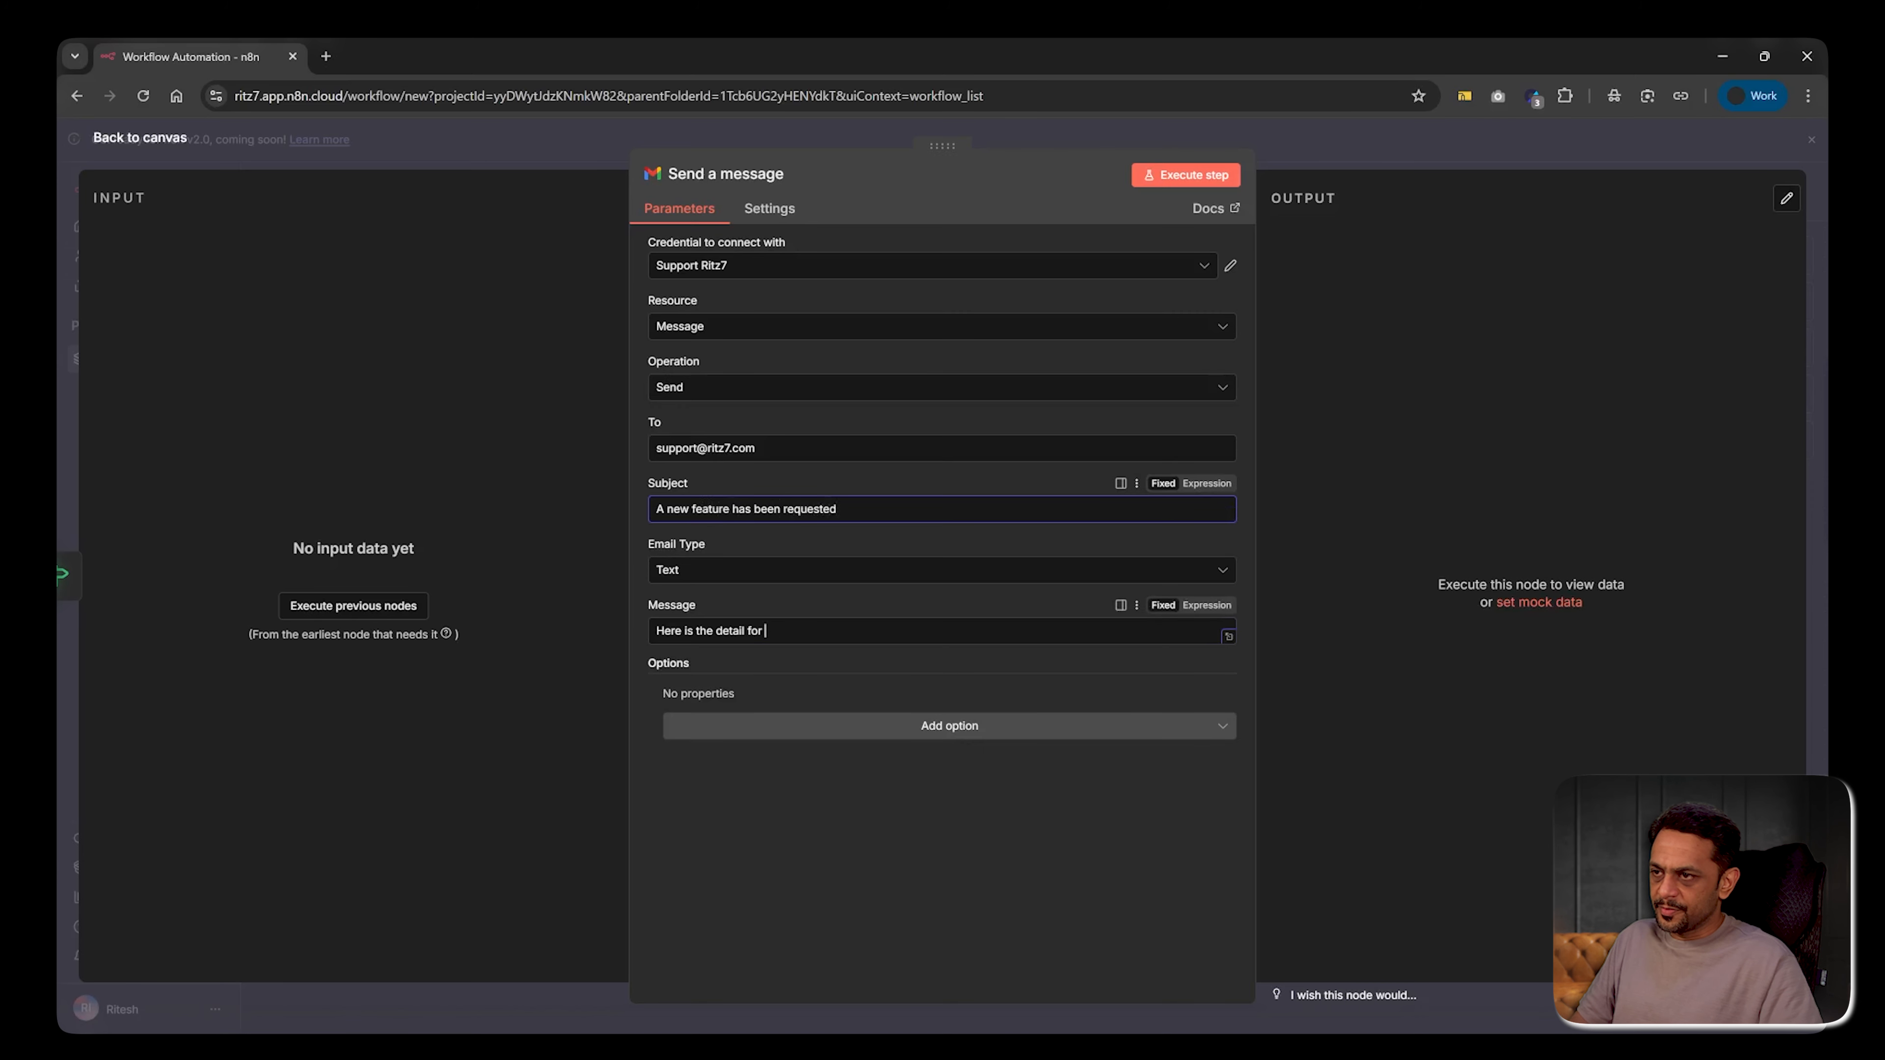
{"action": "left_click", "coordinate": [1204, 606]}
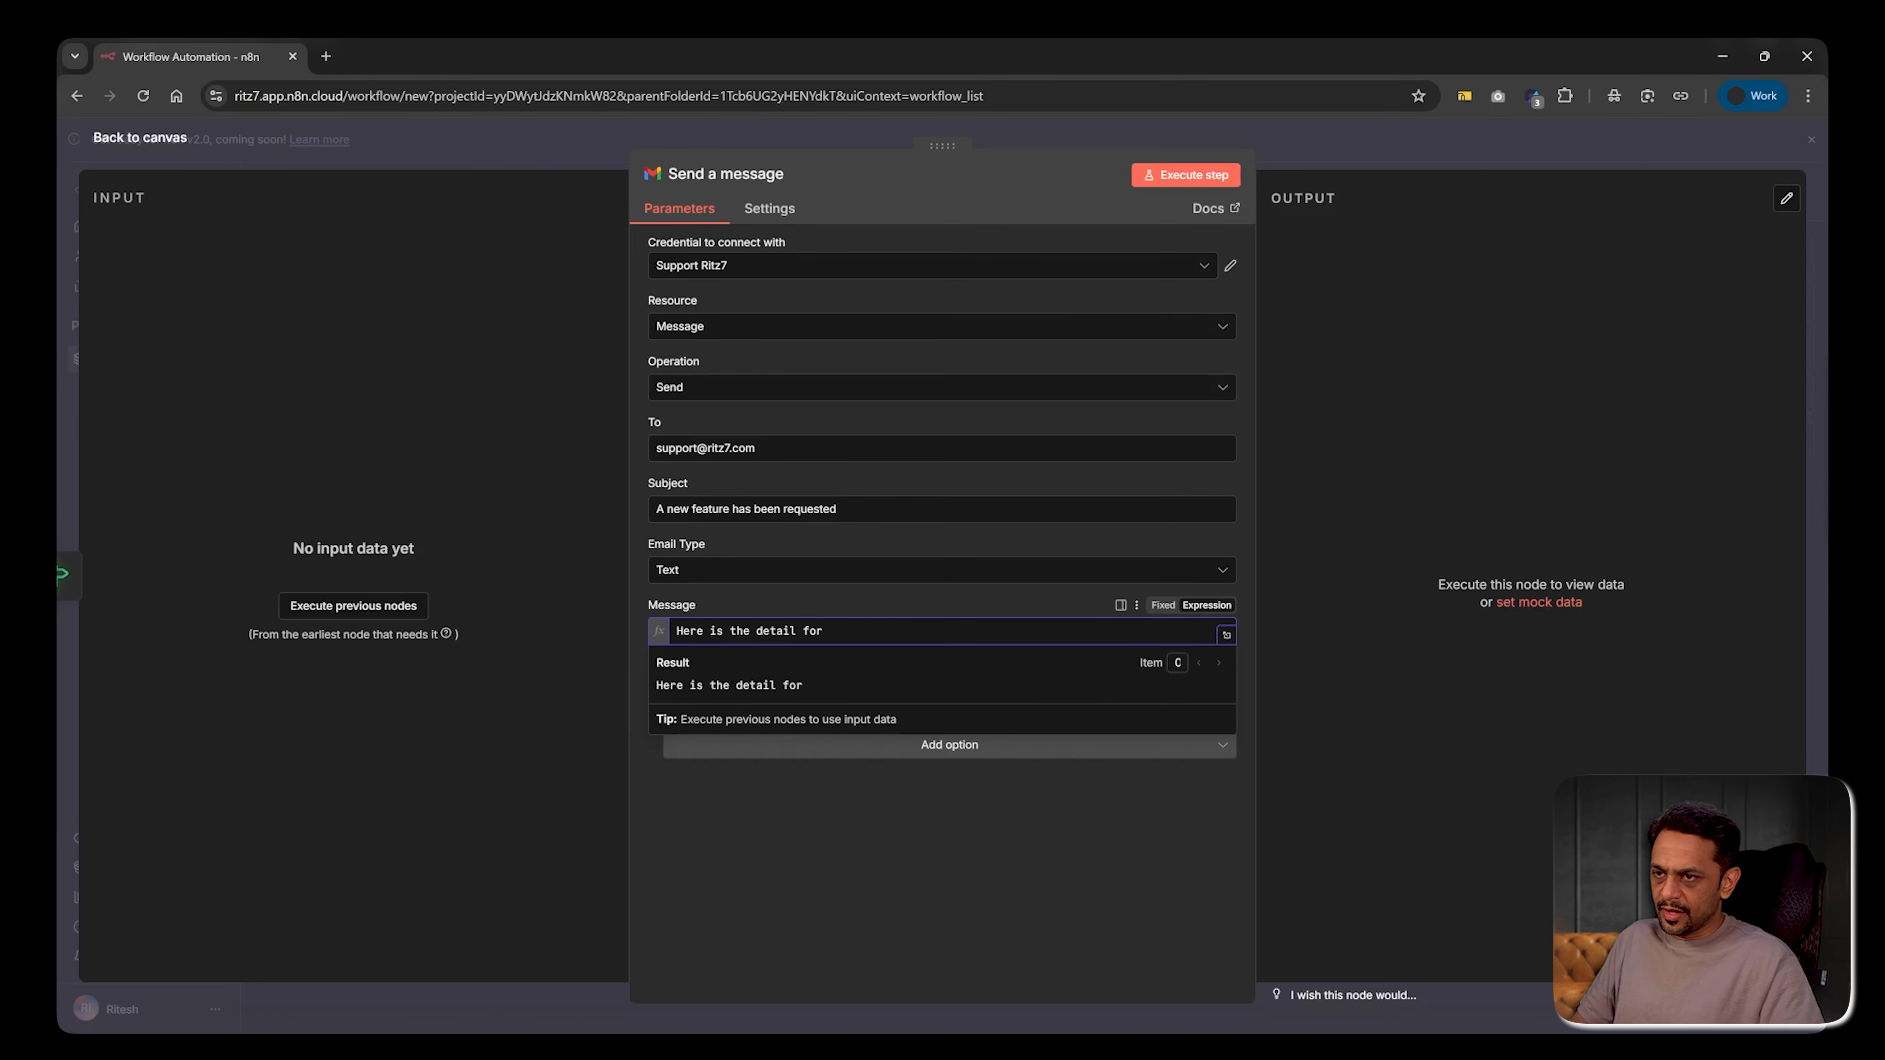
{"action": "left_click", "coordinate": [1227, 634]}
{"action": "type", "text": "the new feature features"}
{"action": "key", "text": "ctrl+BackSpace"}
{"action": "type", "text": "request:"}
{"action": "key", "text": "Return"}
{"action": "key", "text": "Return"}
{"action": "type", "text": "Title:"}
{"action": "key", "text": "Return"}
{"action": "key", "text": "Return"}
{"action": "type", "text": "Description:"}
{"action": "left_click", "coordinate": [1343, 143]}
Duplicate the Gmail node as Send a message1 below it and wire the If false output into it
{"action": "left_click", "coordinate": [1343, 142]}
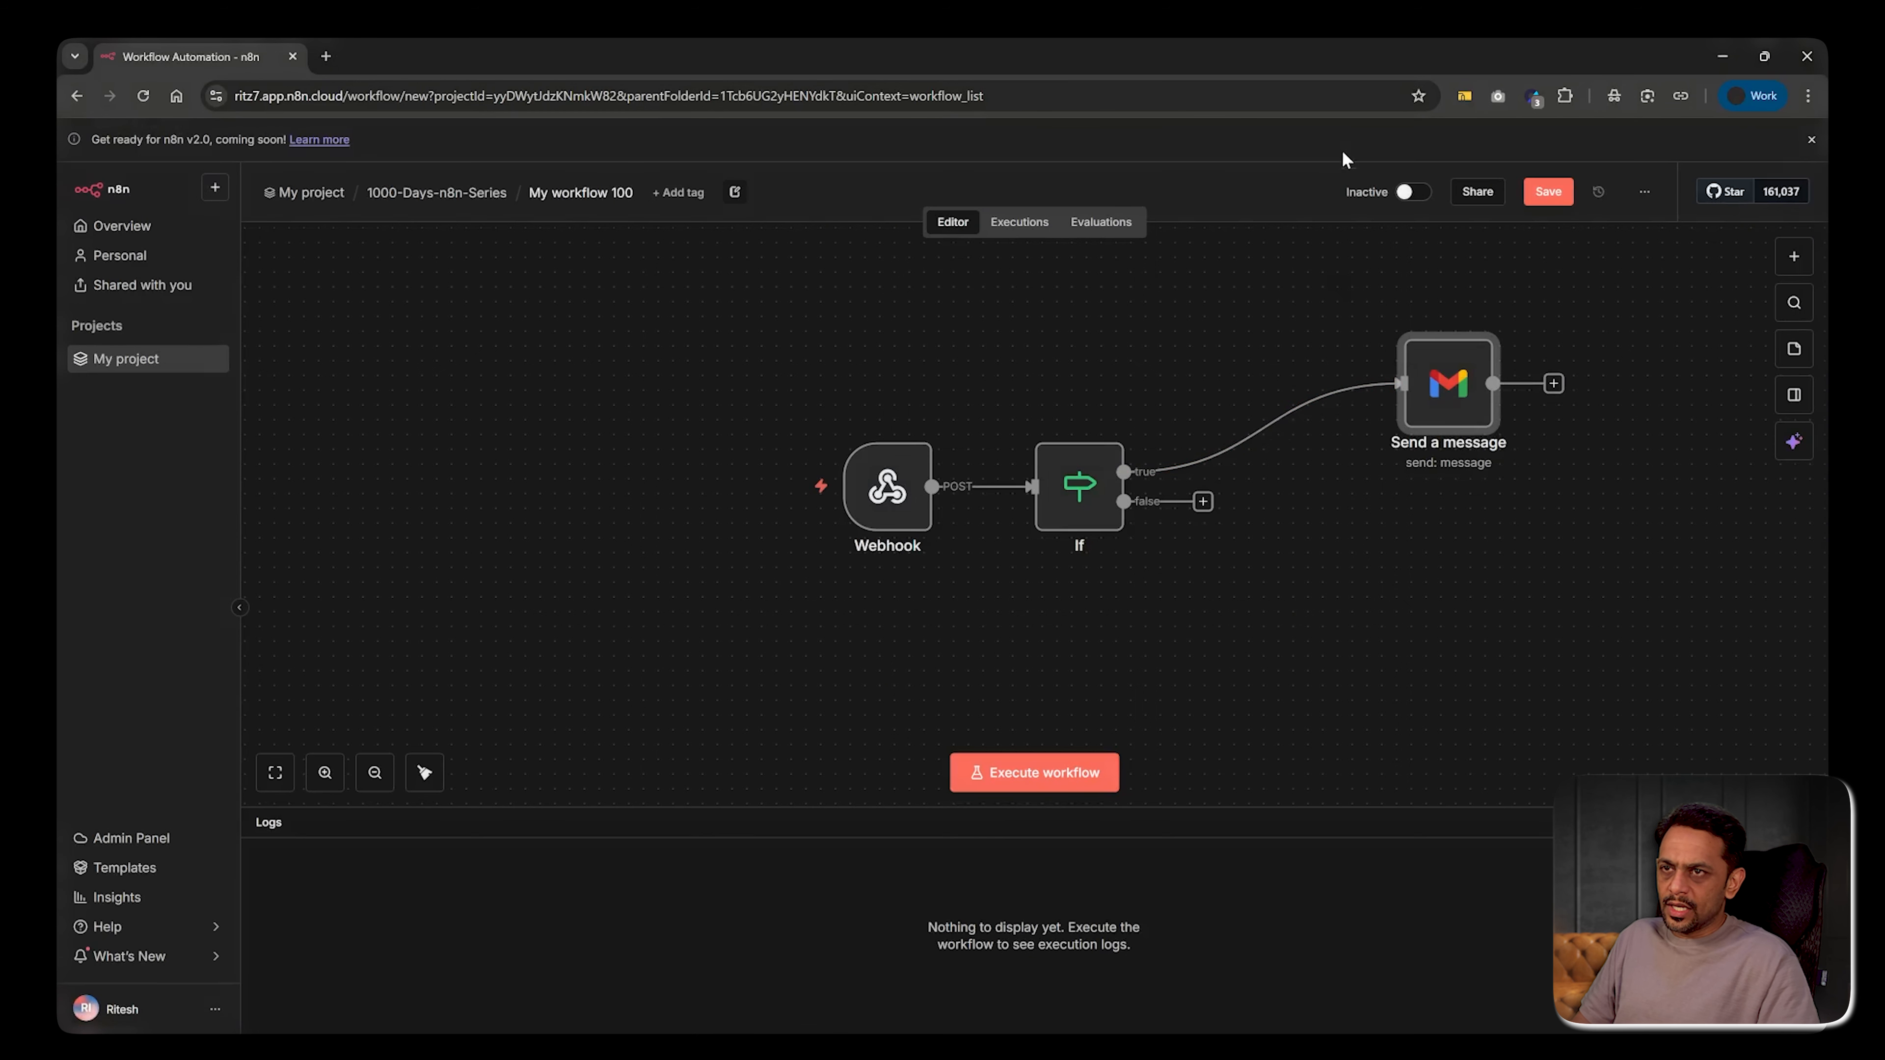
{"action": "right_click", "coordinate": [1440, 407]}
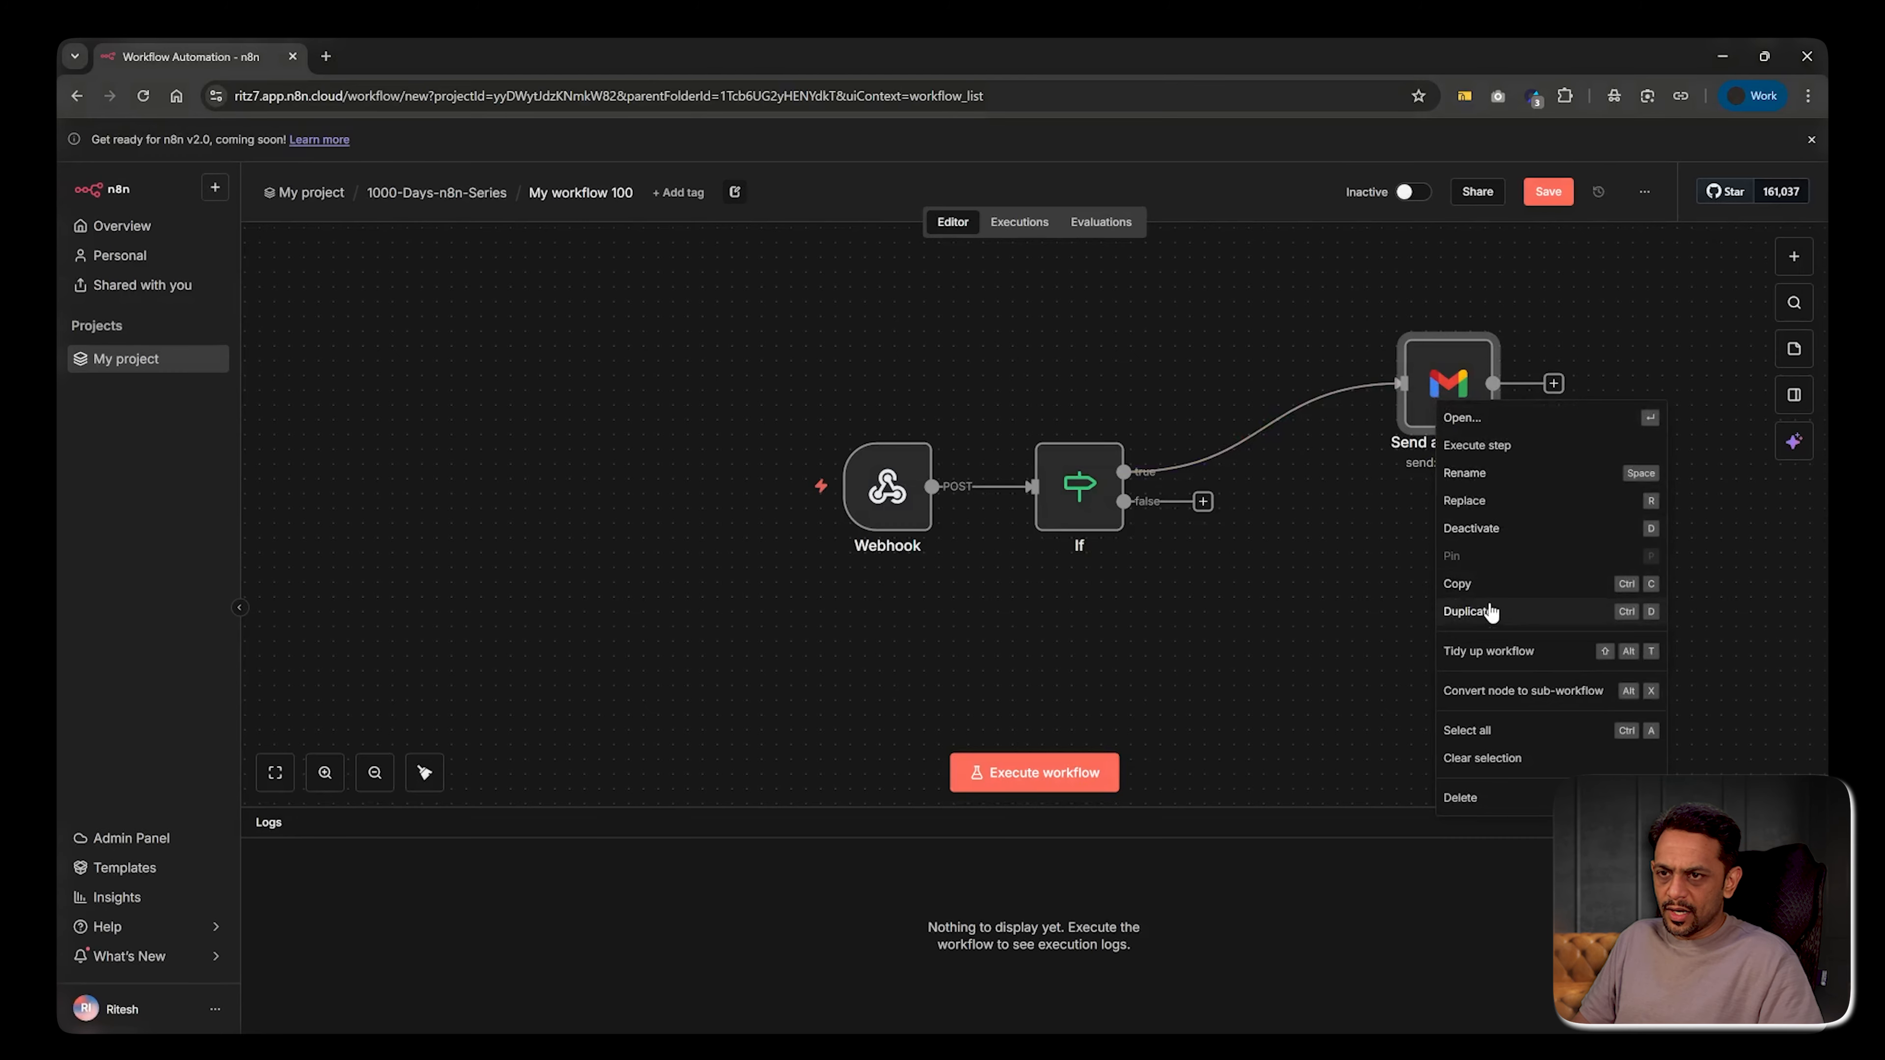
{"action": "left_click", "coordinate": [1492, 611]}
{"action": "left_click_drag", "start_coordinate": [1505, 510], "coordinate": [1444, 574]}
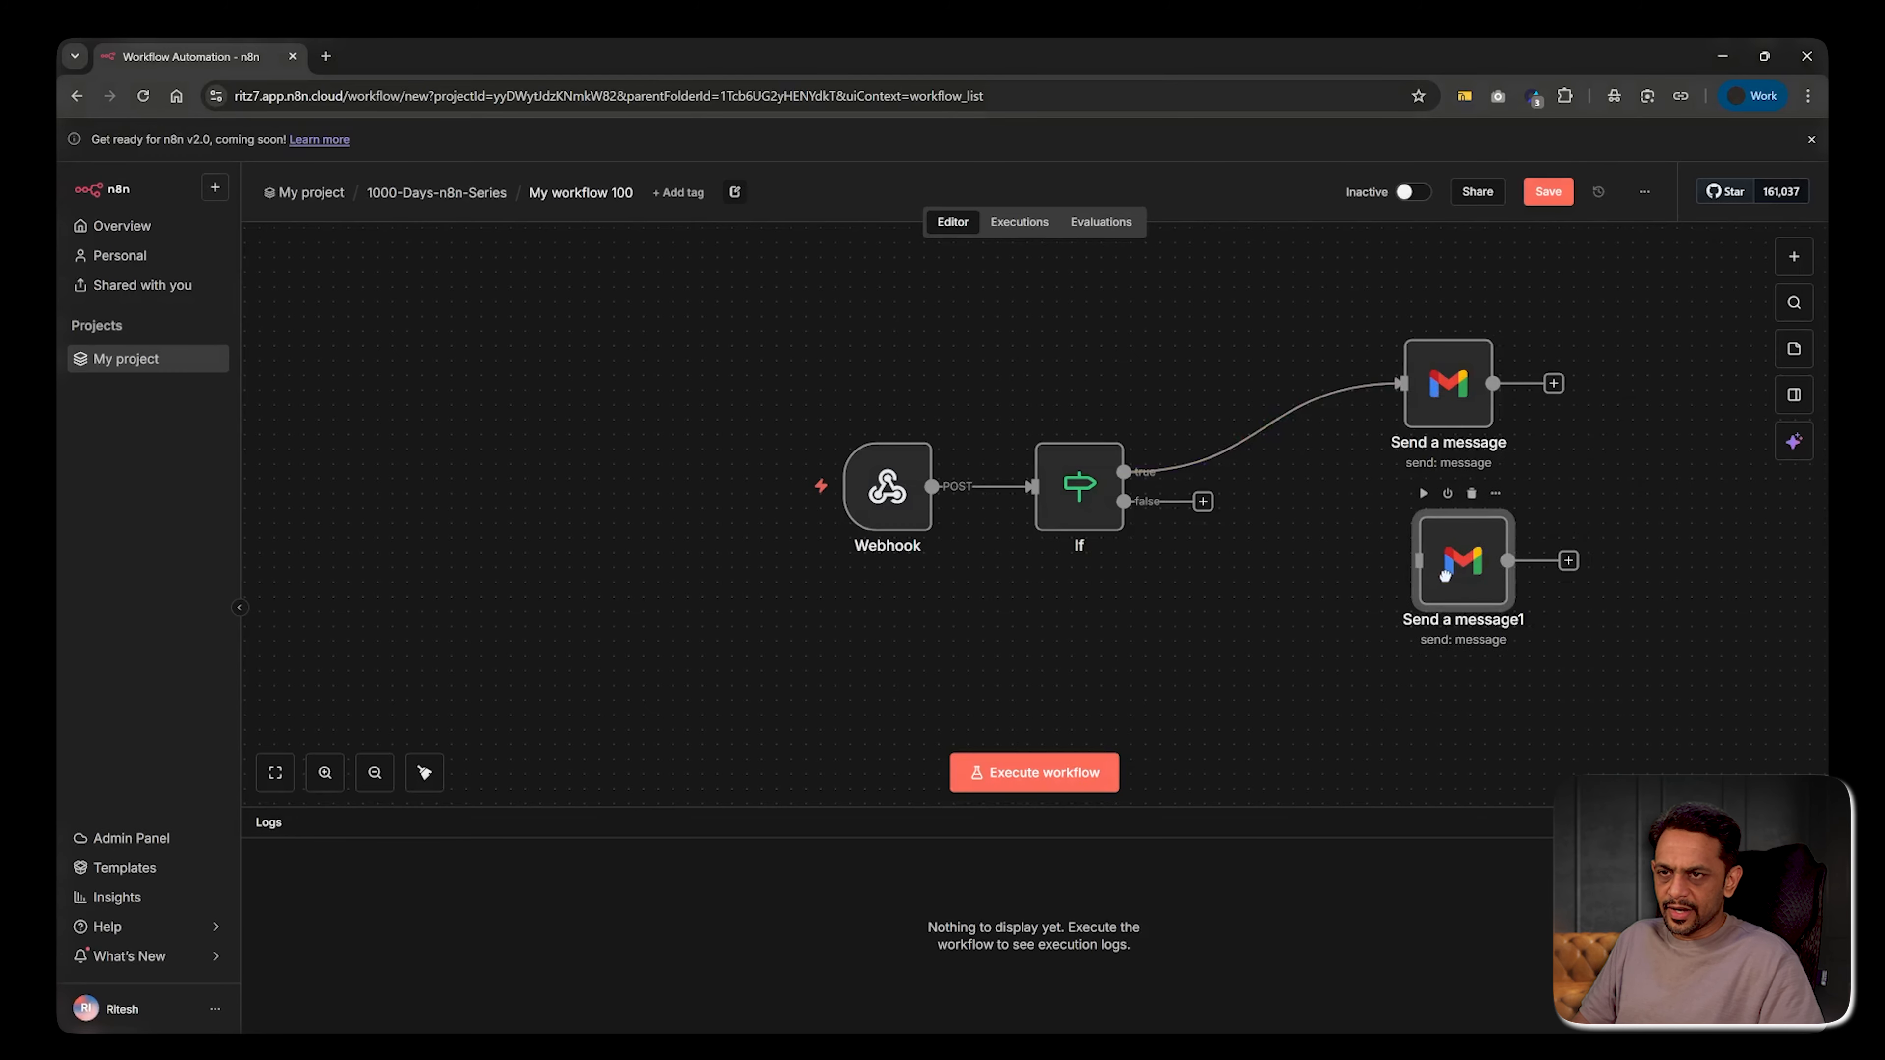
{"action": "left_click_drag", "start_coordinate": [1203, 503], "coordinate": [1436, 566]}
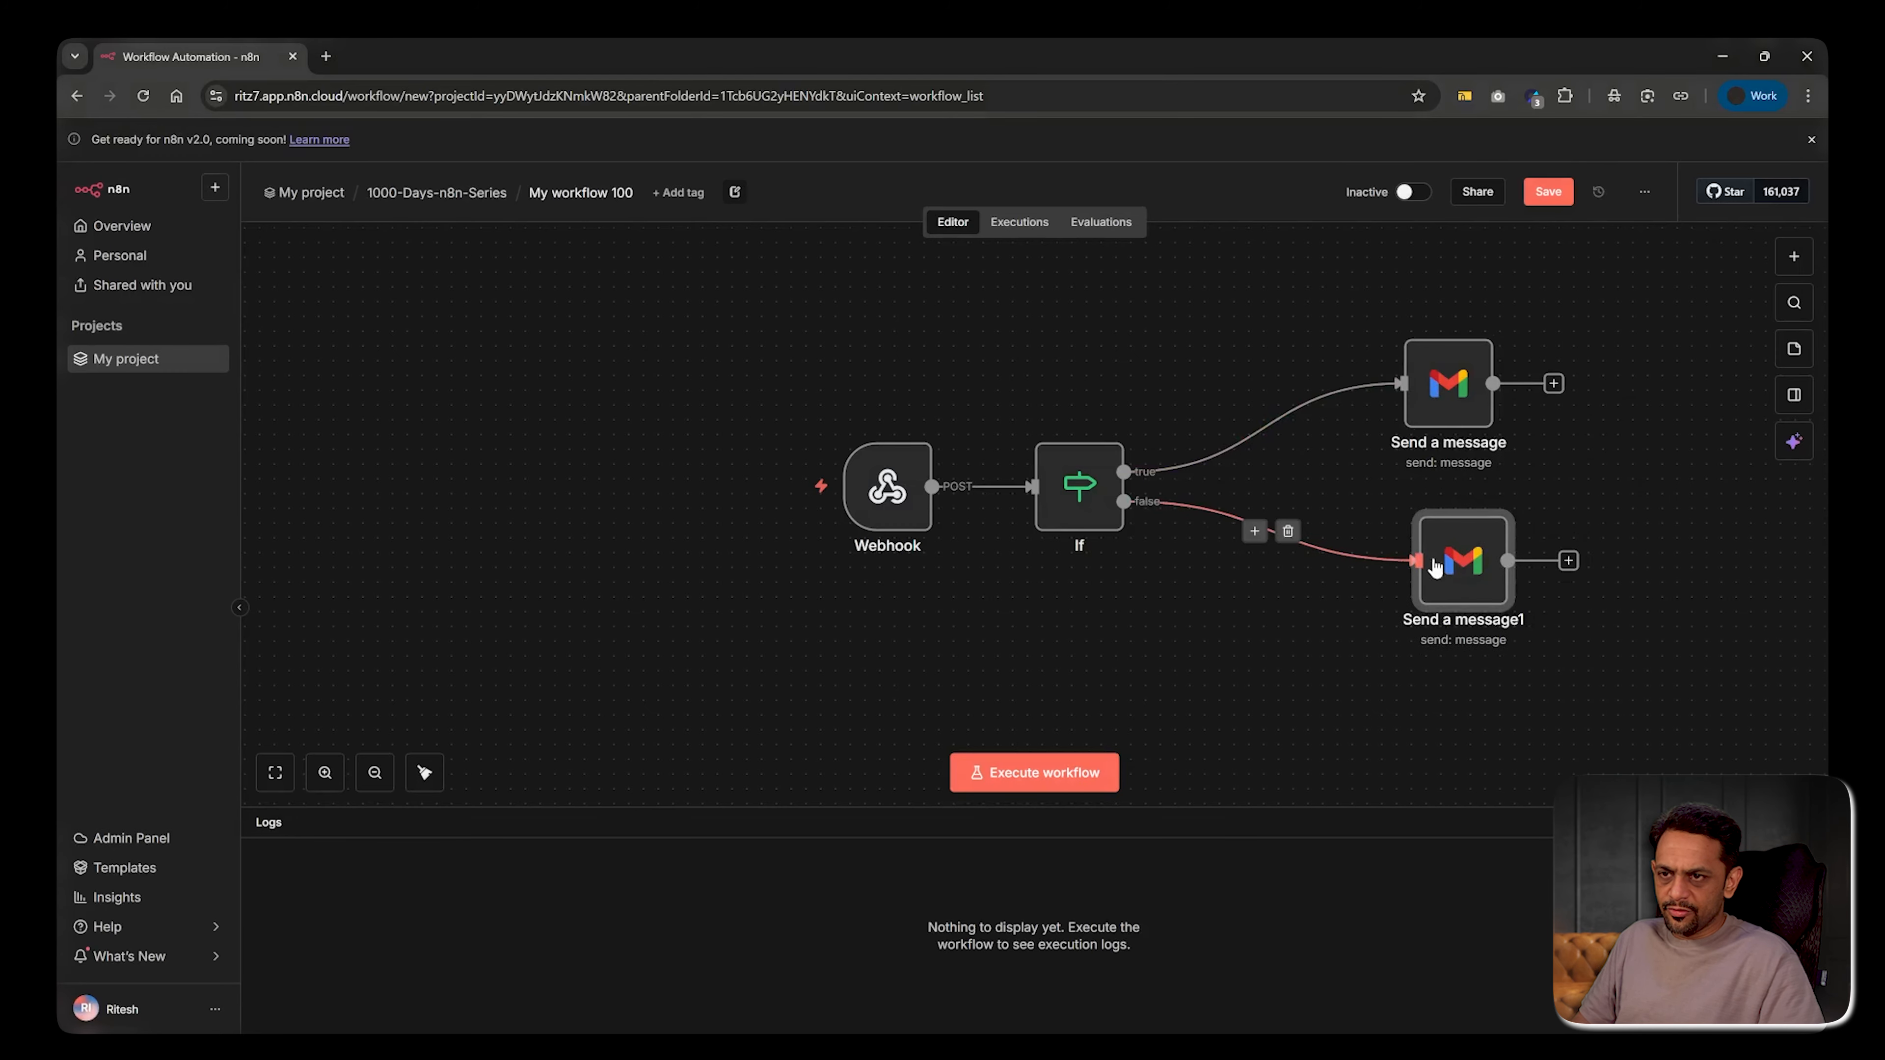
{"action": "double_click", "coordinate": [1447, 564]}
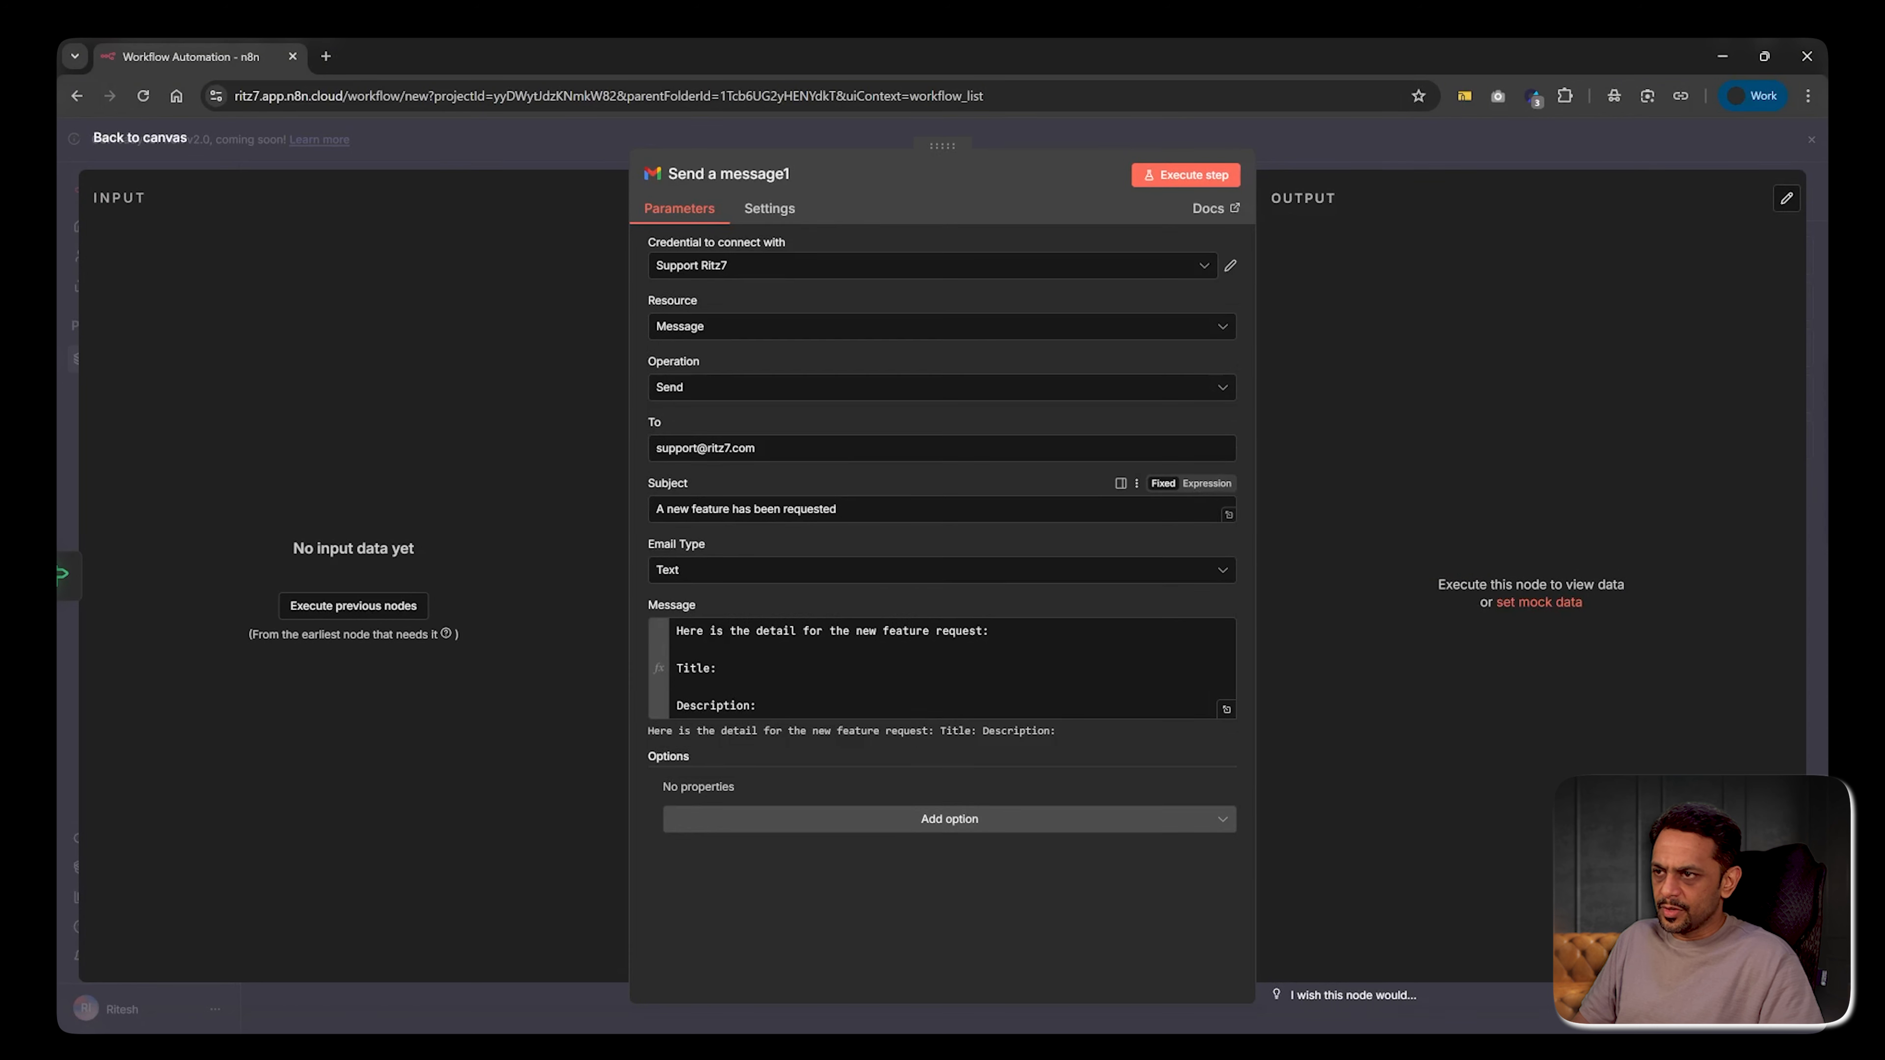
Change Send a message1's subject to 'A new bug has been reported' and return to the canvas
{"action": "left_click", "coordinate": [730, 510]}
{"action": "key", "text": "BackSpace"}
{"action": "key", "text": "BackSpace"}
{"action": "key", "text": "BackSpace"}
{"action": "key", "text": "BackSpace"}
{"action": "key", "text": "BackSpace"}
{"action": "key", "text": "BackSpace"}
{"action": "key", "text": "BackSpace"}
{"action": "type", "text": "bug"}
{"action": "key", "text": "End"}
{"action": "key", "text": "BackSpace"}
{"action": "key", "text": "BackSpace"}
{"action": "key", "text": "BackSpace"}
{"action": "key", "text": "BackSpace"}
{"action": "key", "text": "BackSpace"}
{"action": "key", "text": "BackSpace"}
{"action": "key", "text": "BackSpace"}
{"action": "type", "text": "ported"}
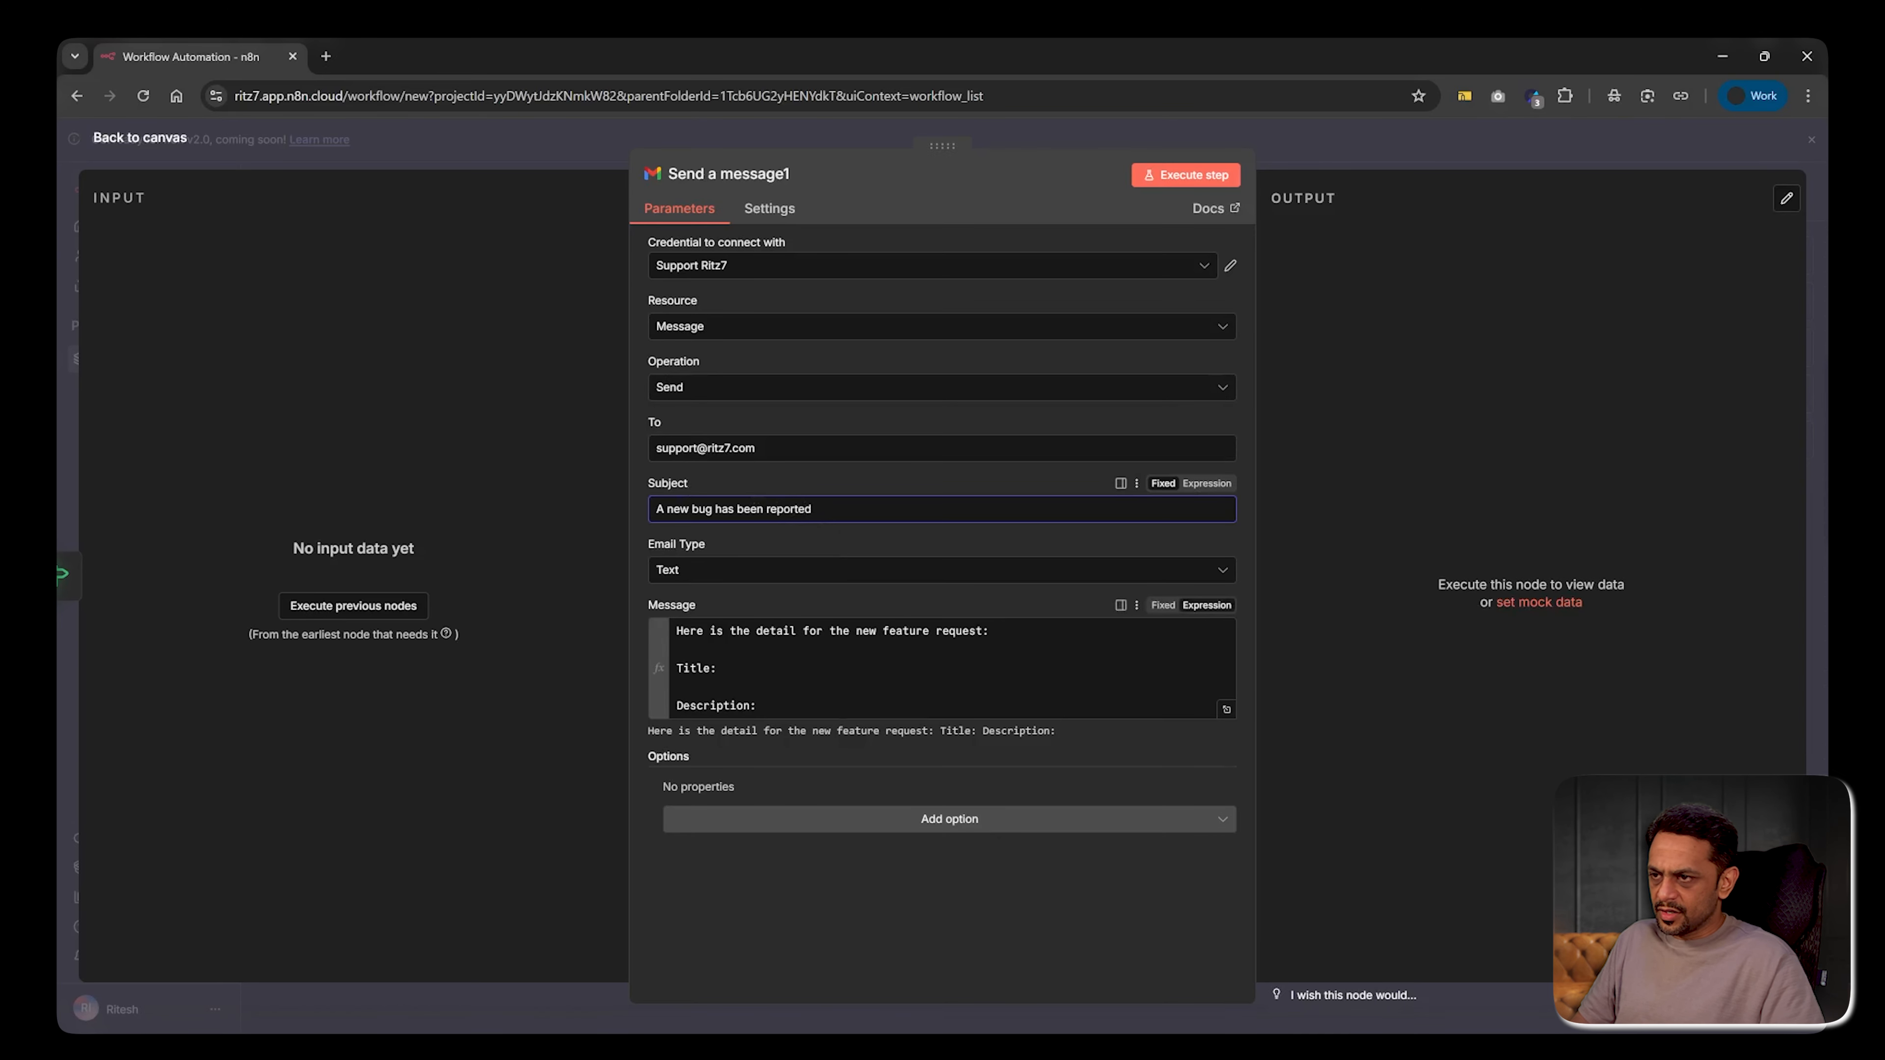
{"action": "left_click", "coordinate": [835, 631]}
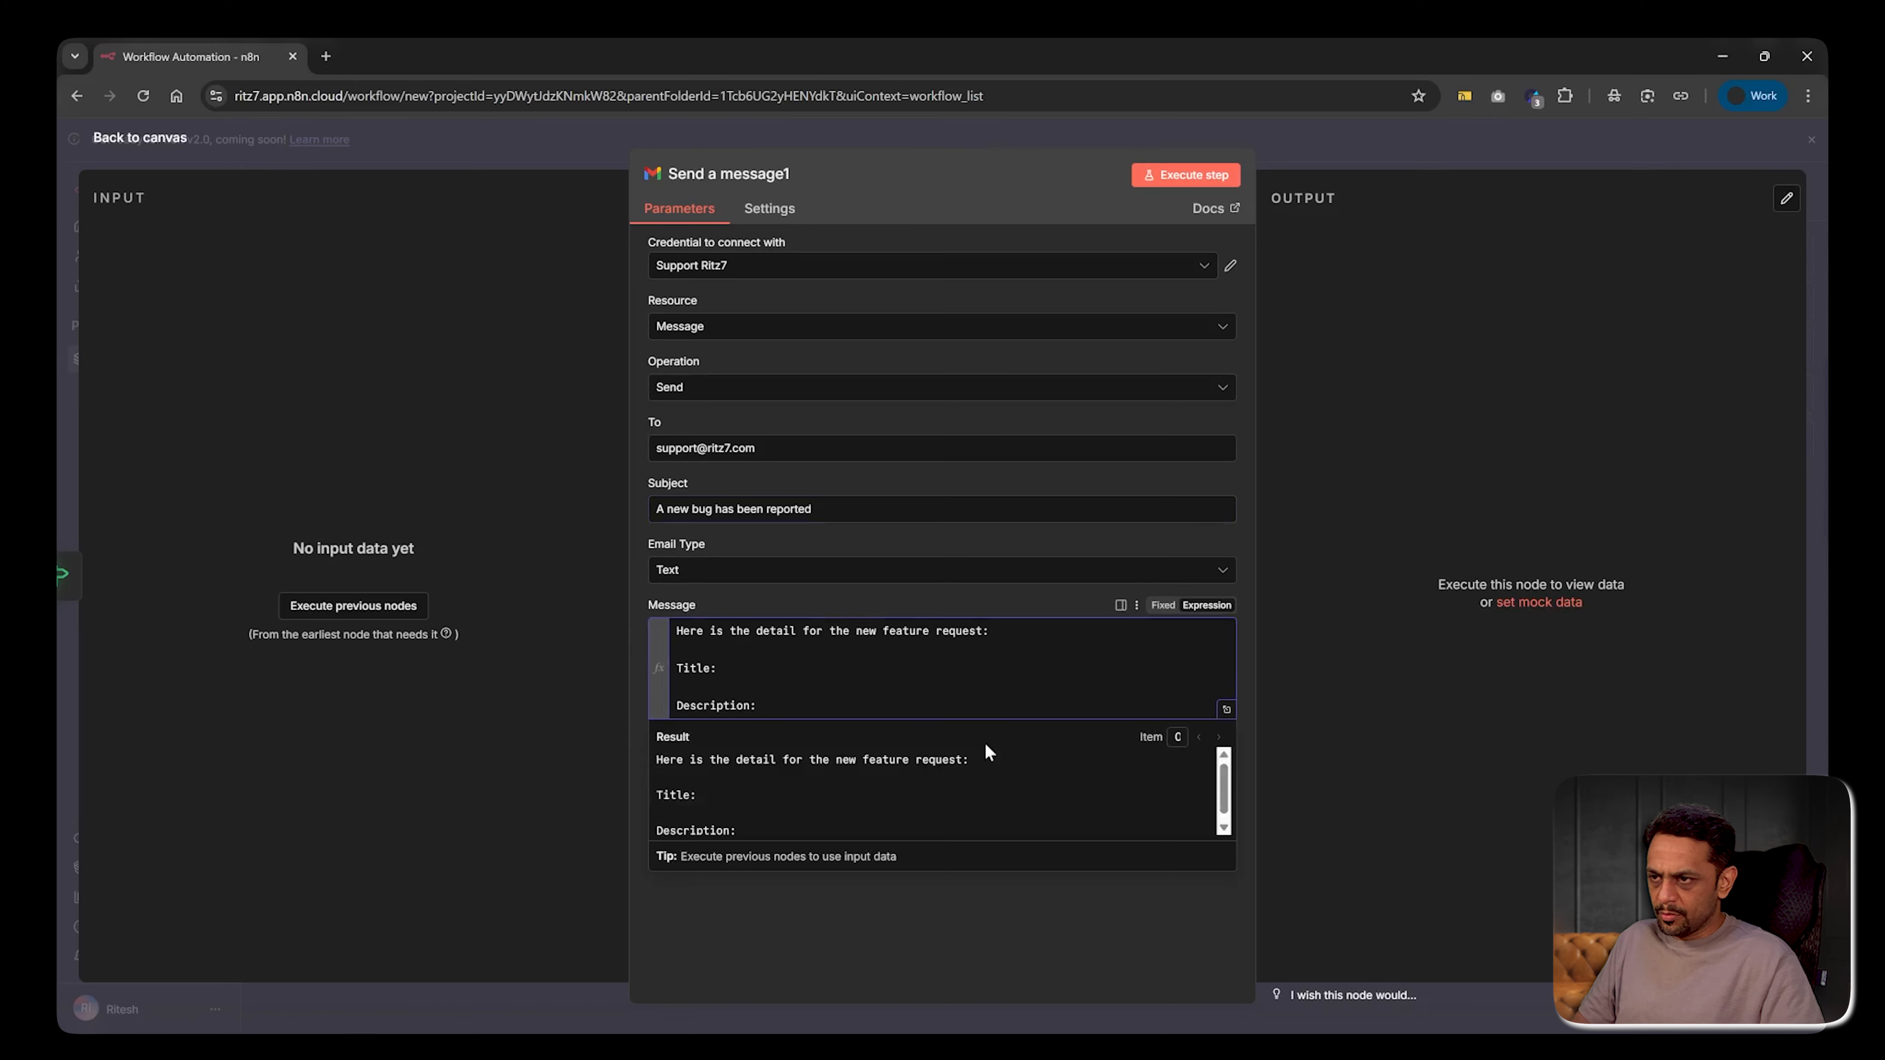
{"action": "left_click", "coordinate": [1533, 197]}
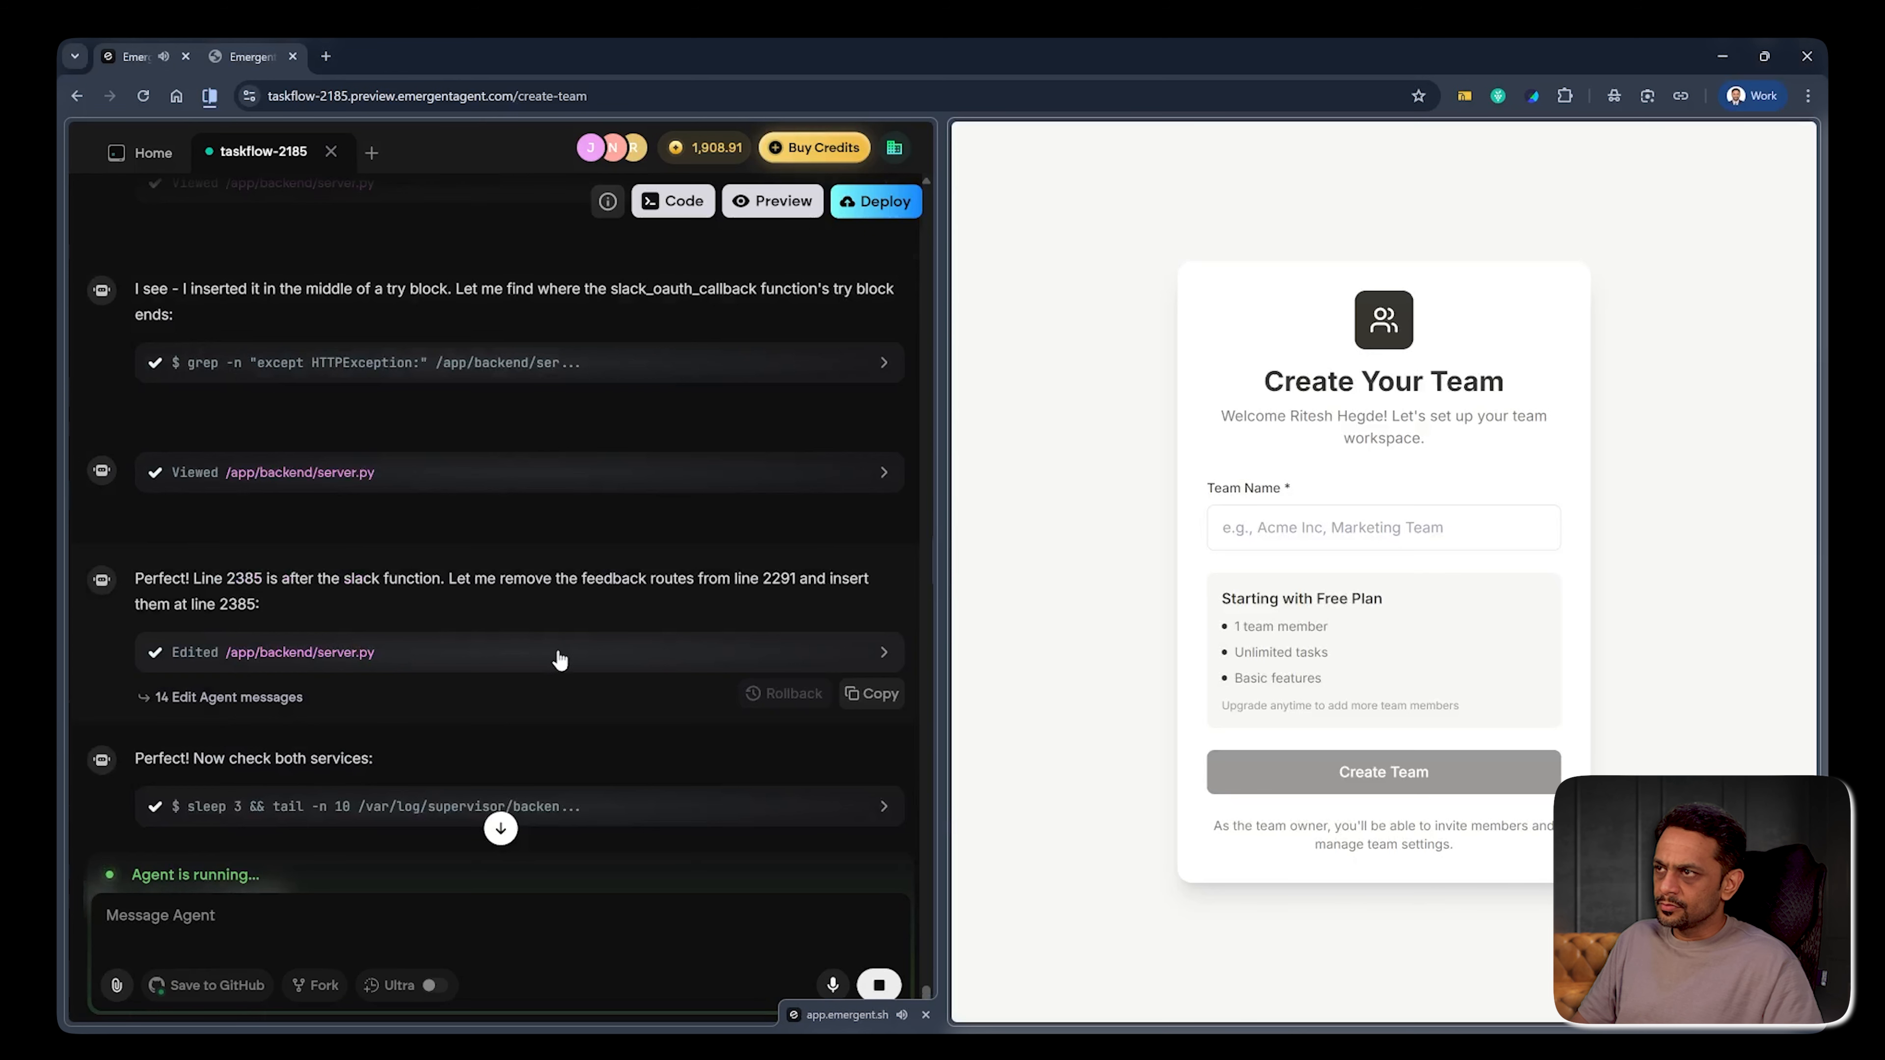
Review the agent's testing notes, then create the TaskFlow team 'Ritz7' in the preview
{"action": "scroll", "coordinate": [332, 563], "scroll_direction": "down", "scroll_amount": 20}
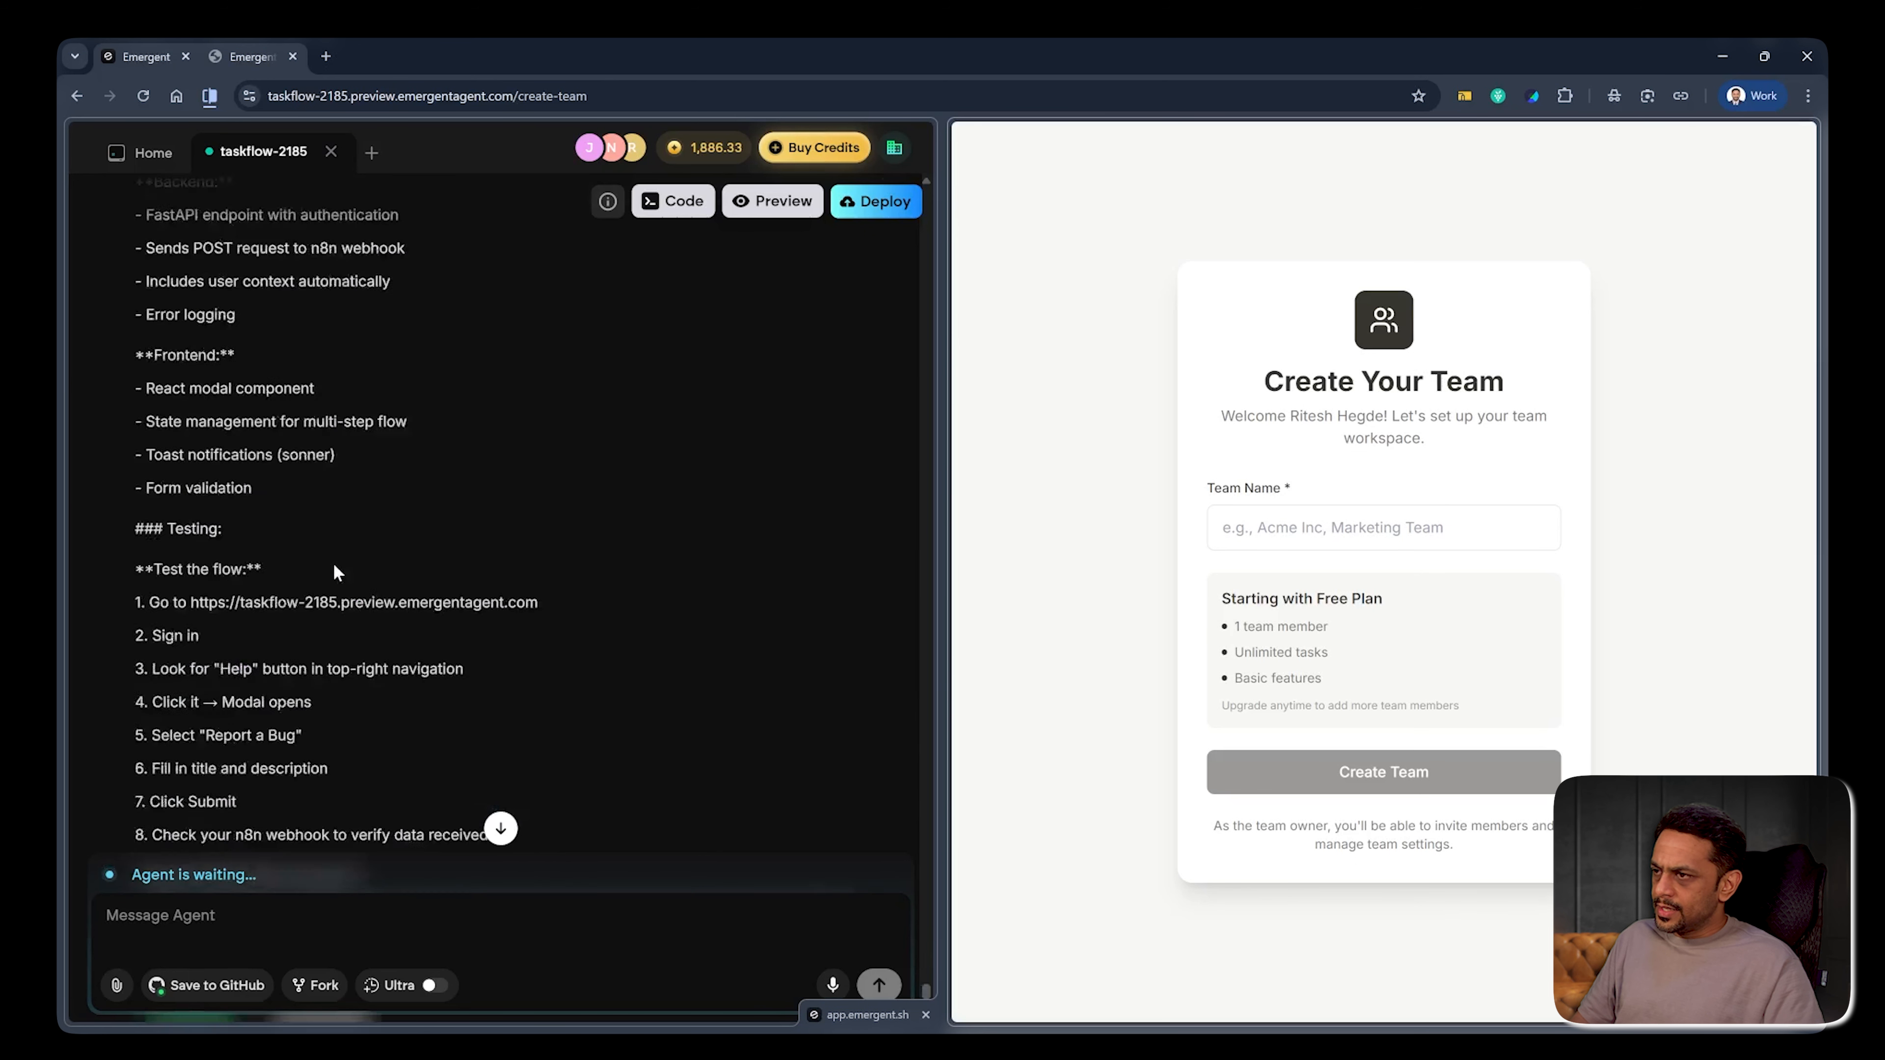
{"action": "scroll", "coordinate": [333, 563], "scroll_direction": "up", "scroll_amount": 5}
{"action": "scroll", "coordinate": [332, 563], "scroll_direction": "up", "scroll_amount": 9}
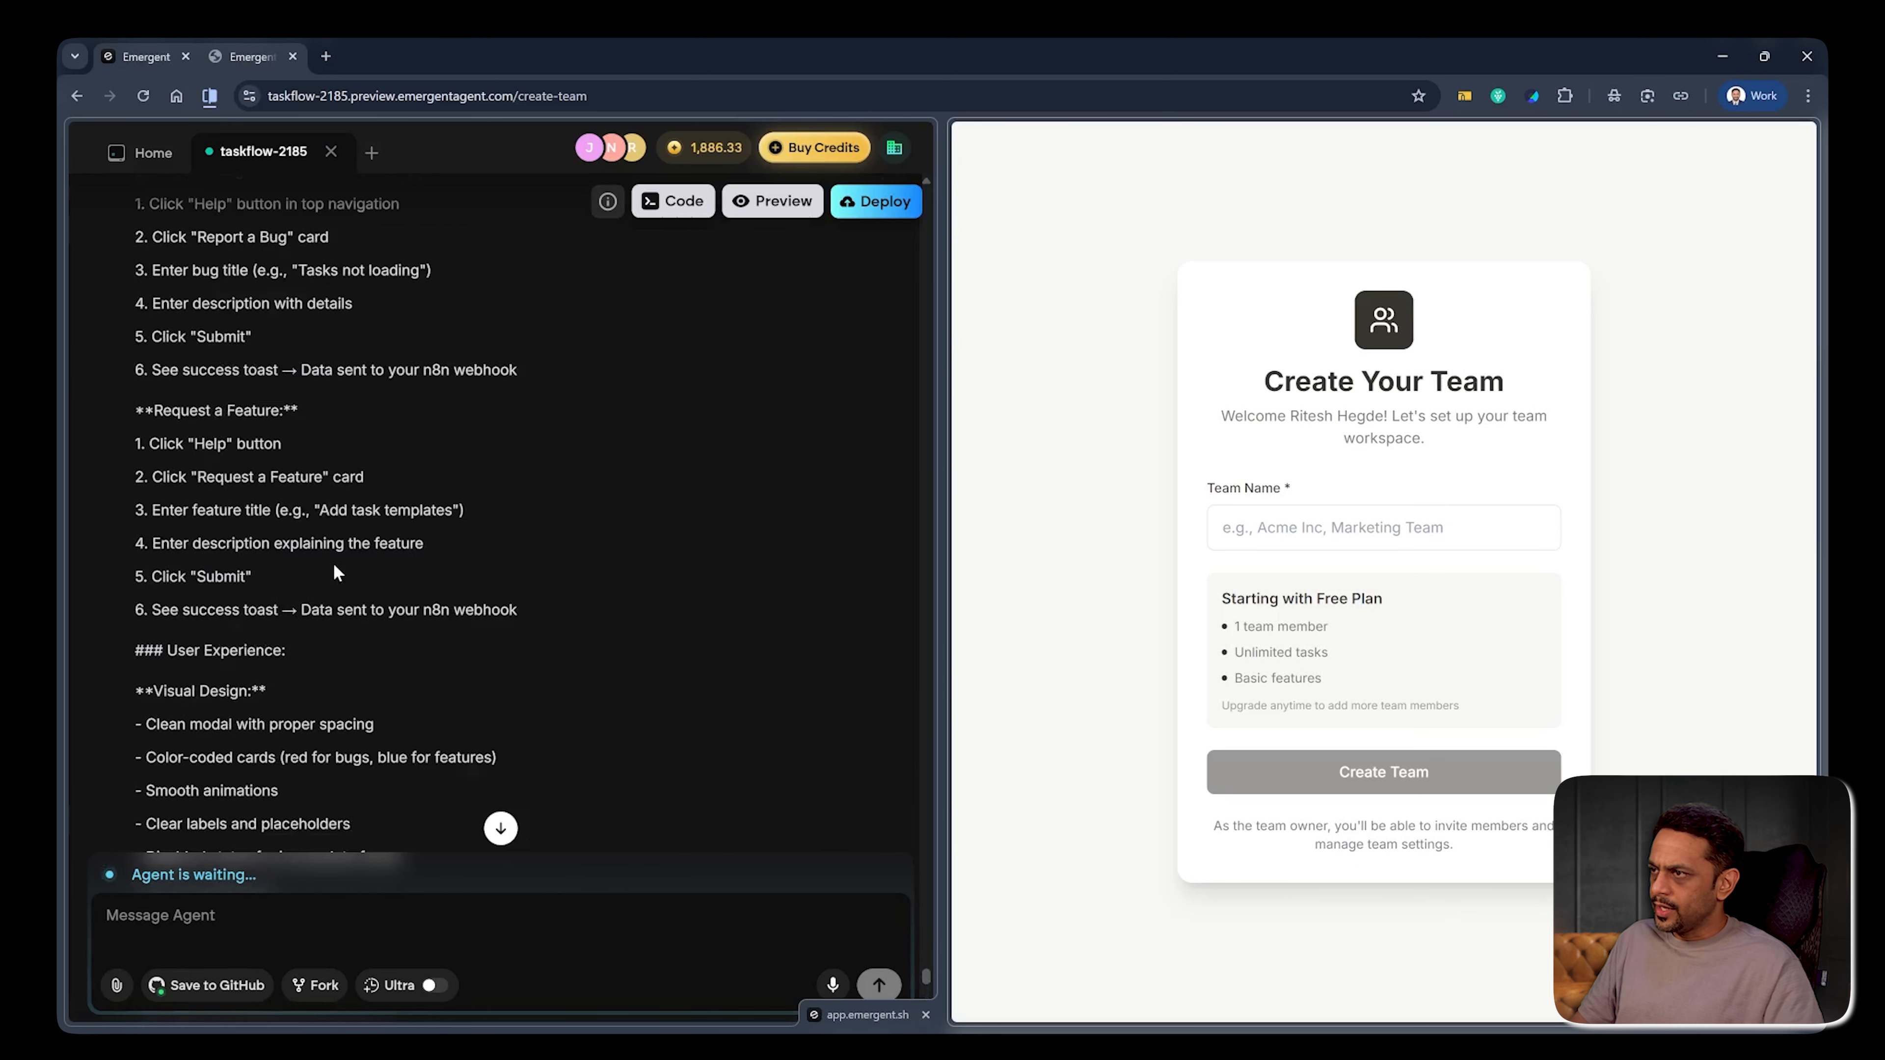
{"action": "scroll", "coordinate": [274, 556], "scroll_direction": "down", "scroll_amount": 15}
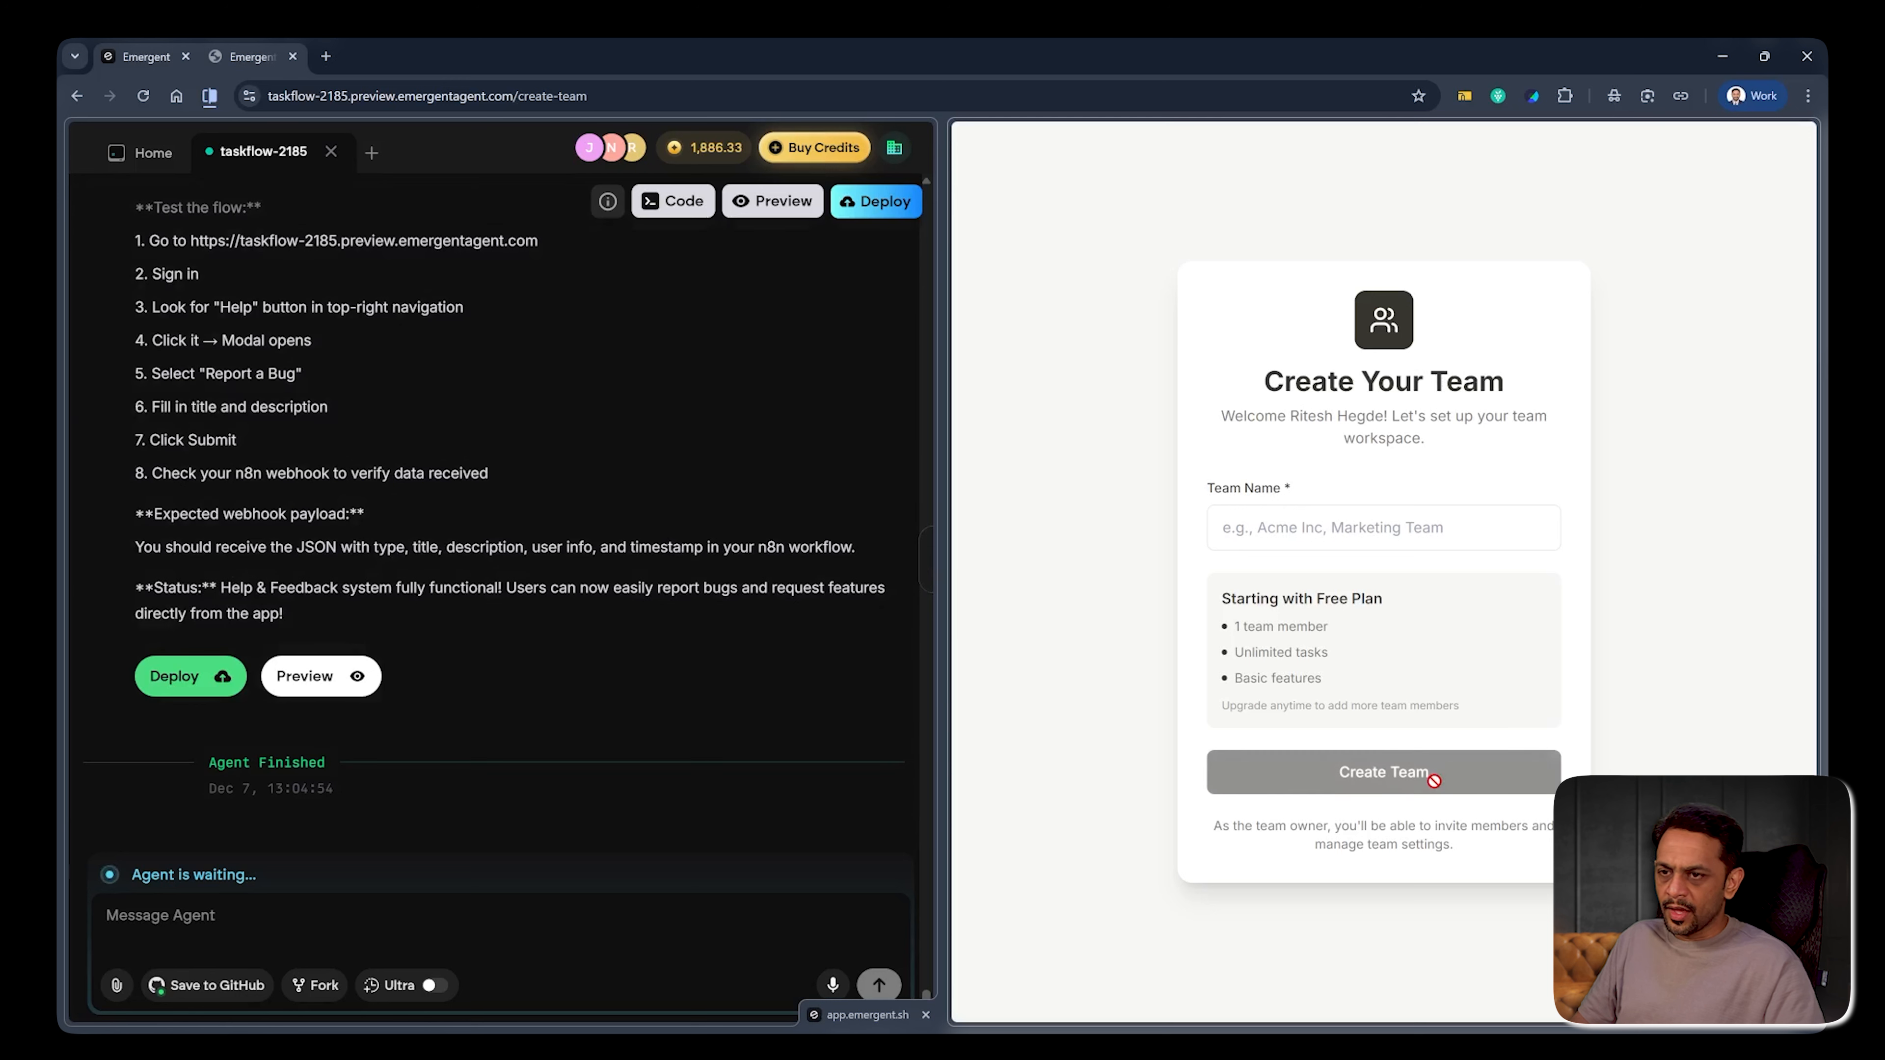
{"action": "left_click", "coordinate": [1385, 528]}
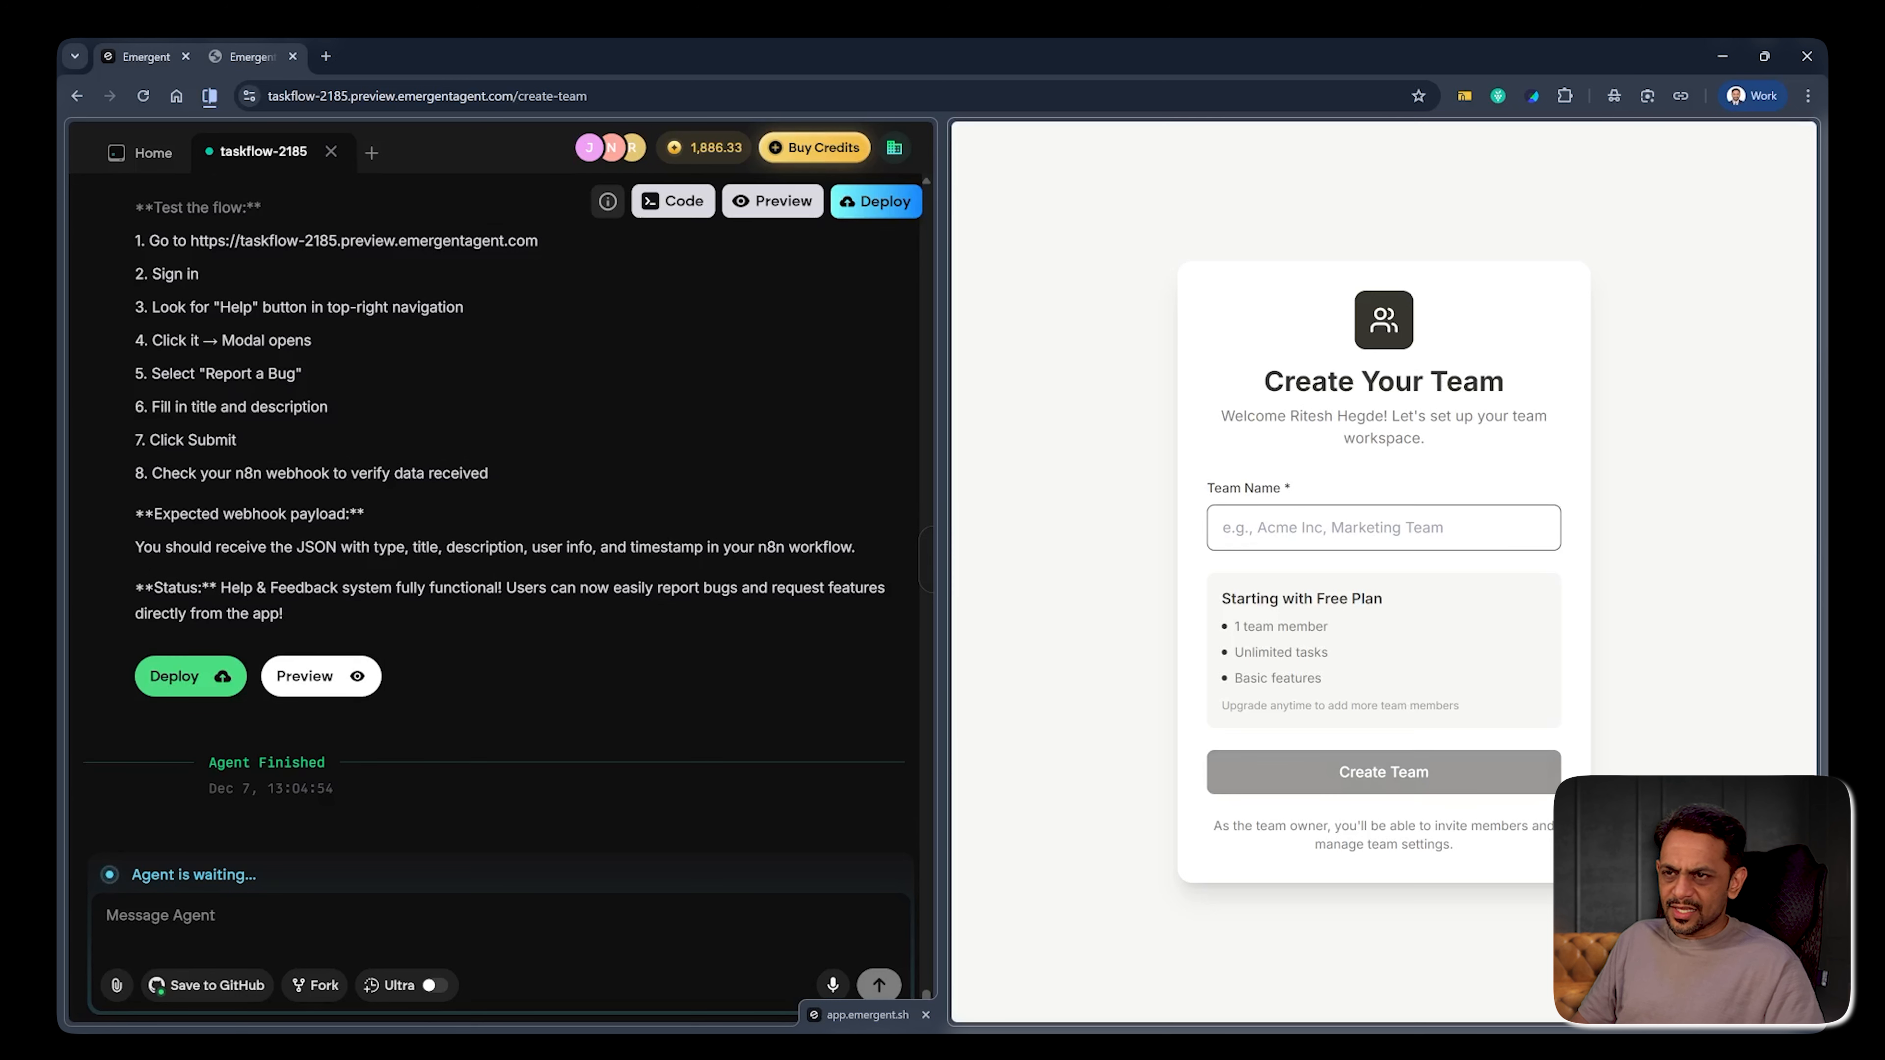
{"action": "left_click", "coordinate": [1150, 445]}
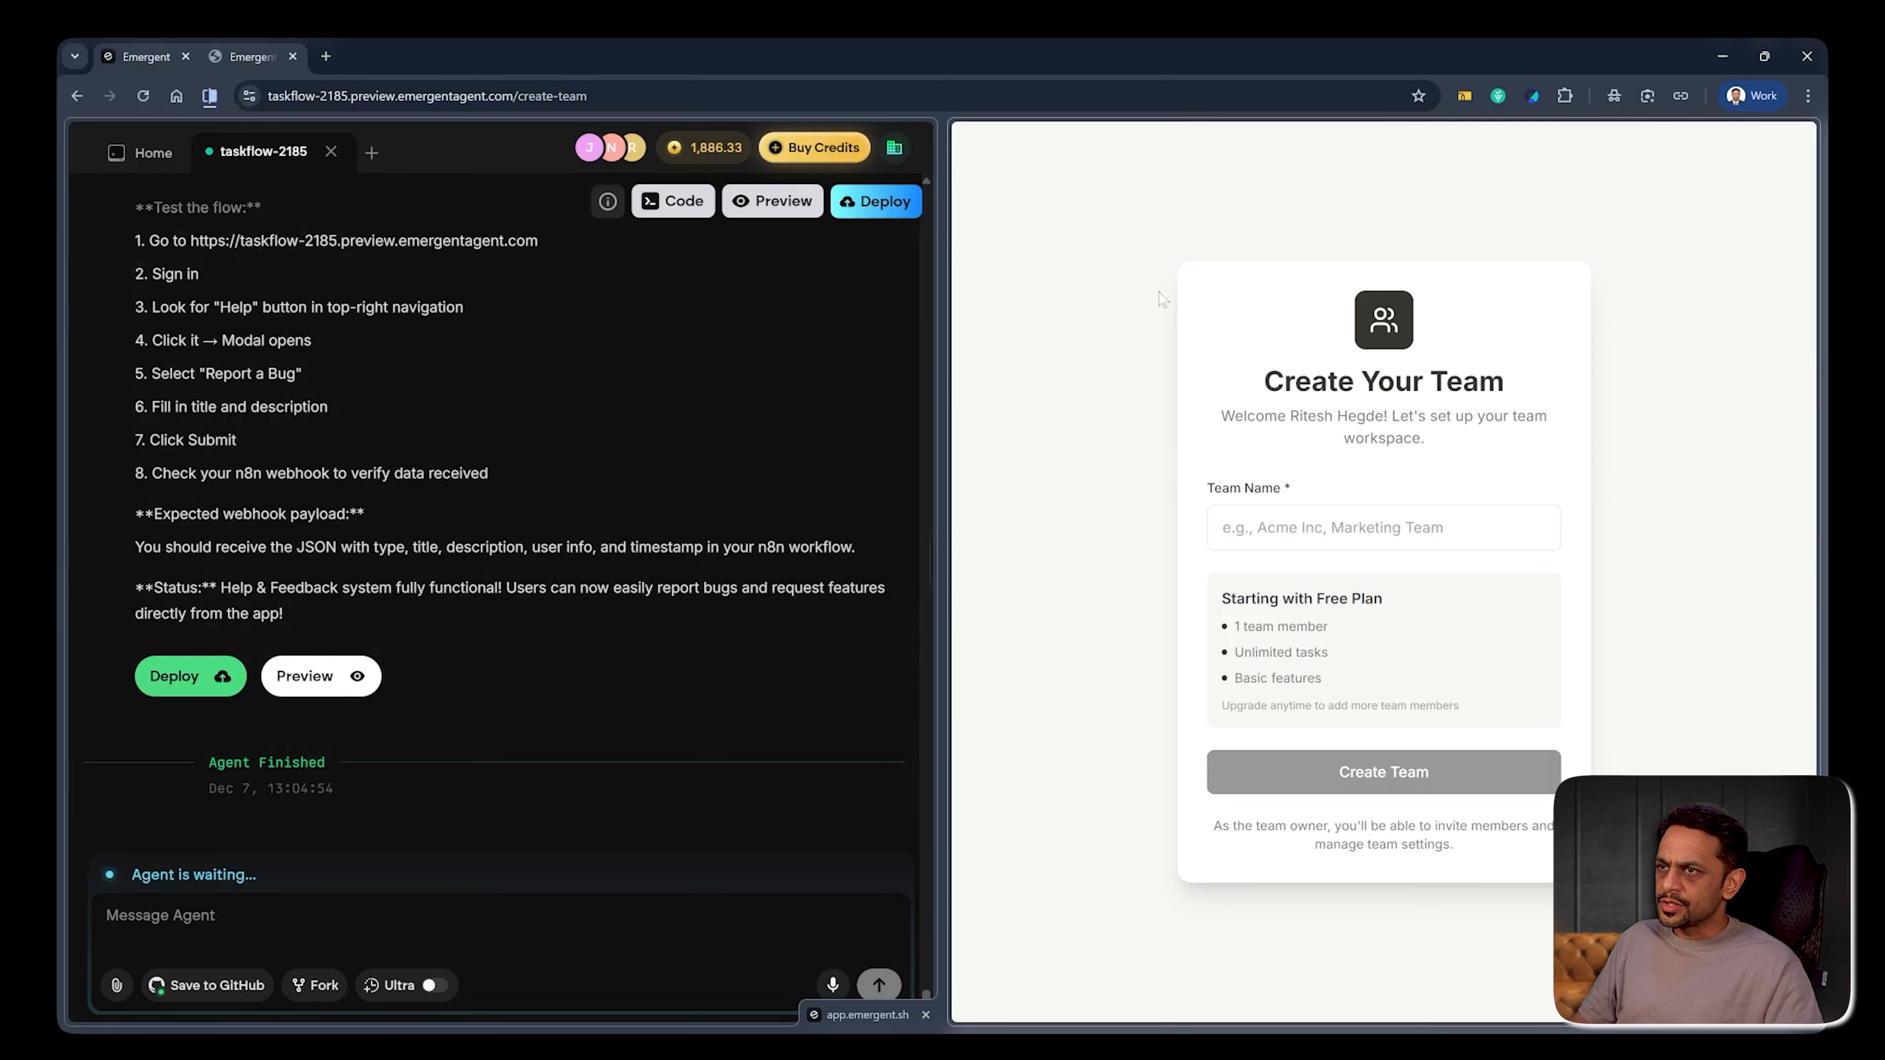
{"action": "right_click", "coordinate": [1097, 206]}
{"action": "left_click", "coordinate": [1077, 592]}
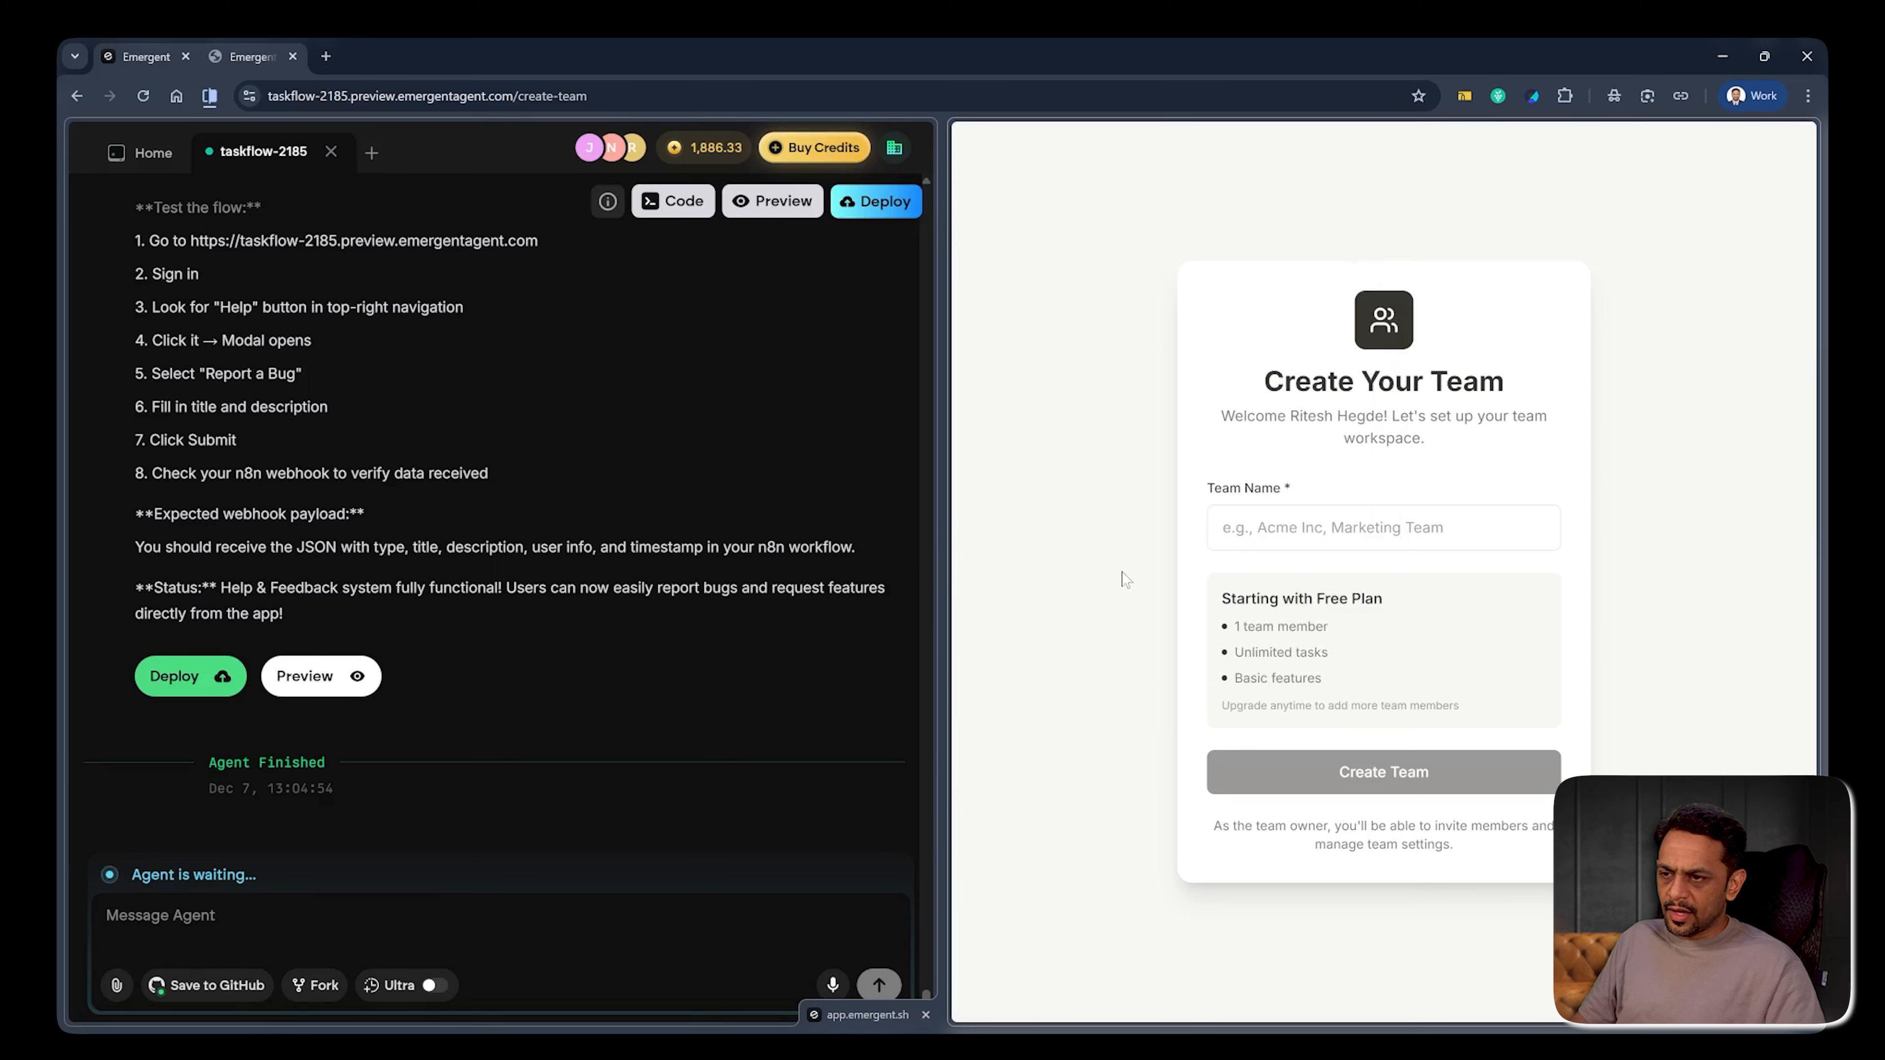
{"action": "left_click", "coordinate": [1319, 534]}
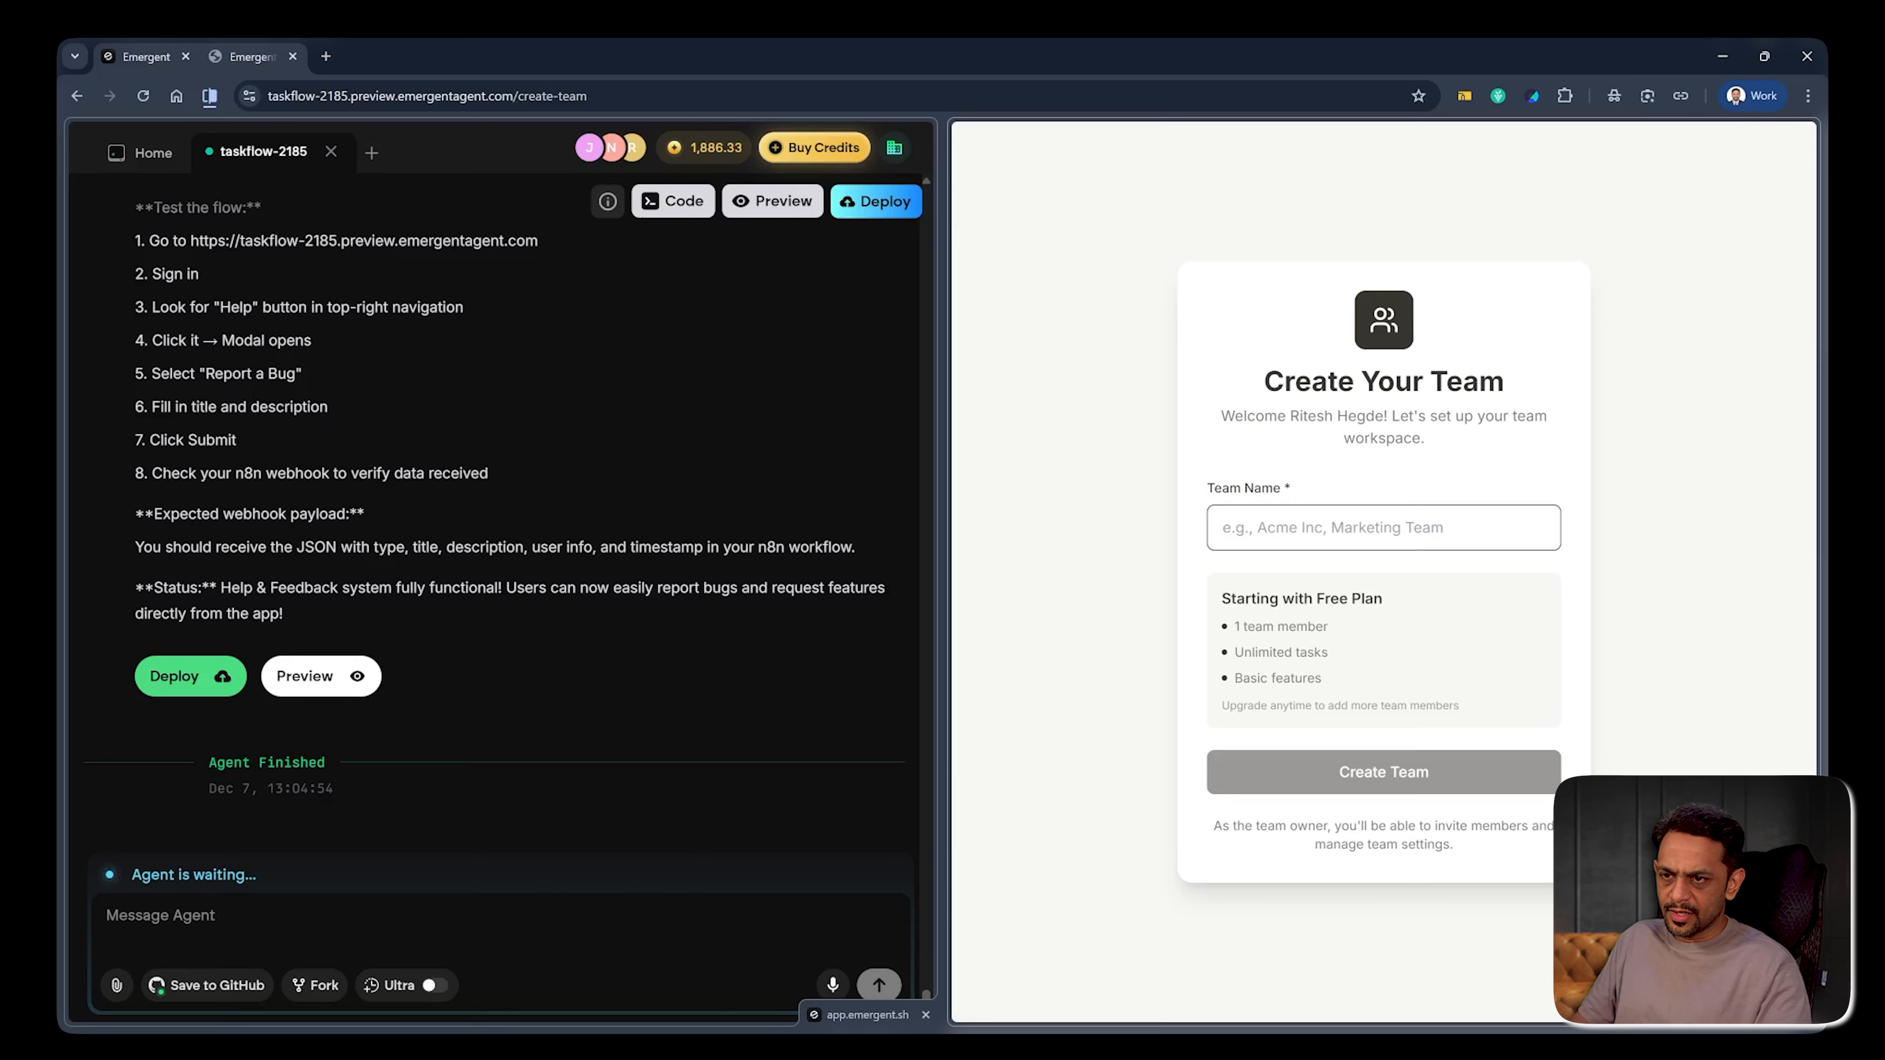
{"action": "type", "text": "Ritz7"}
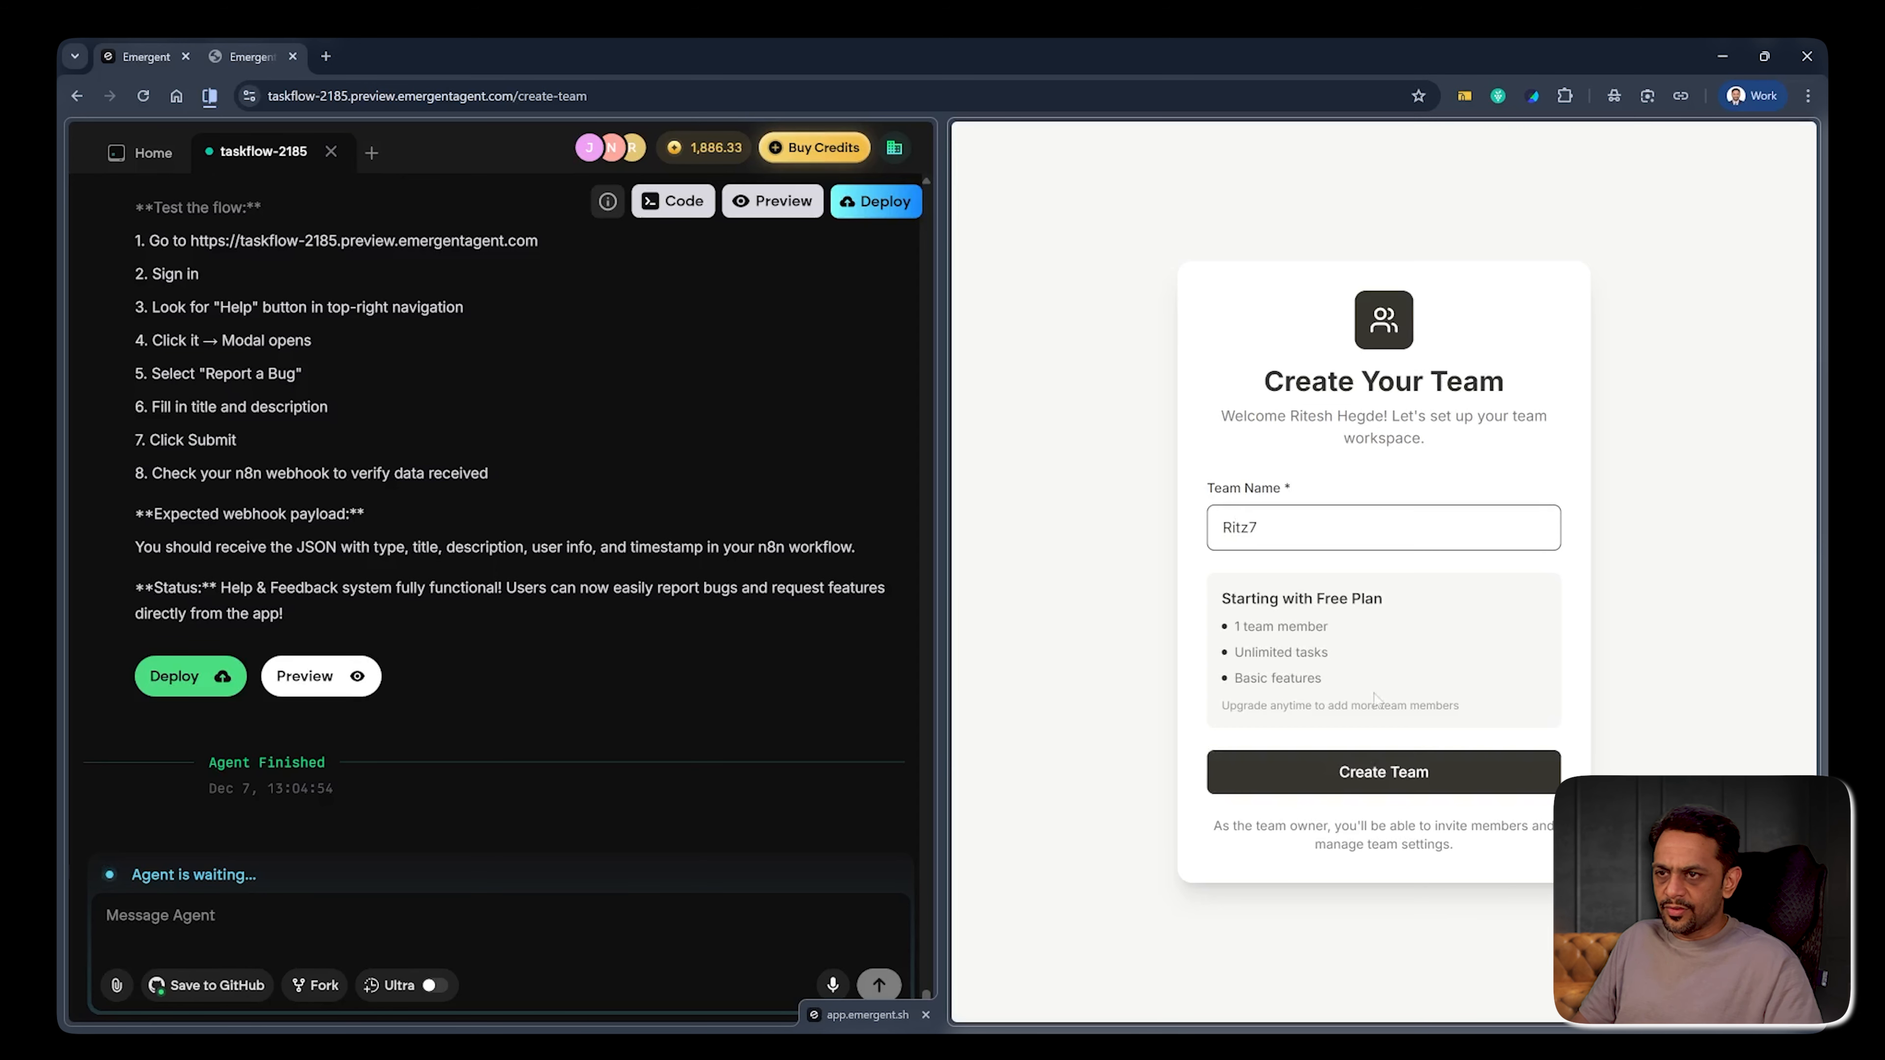
{"action": "key", "text": "Return"}
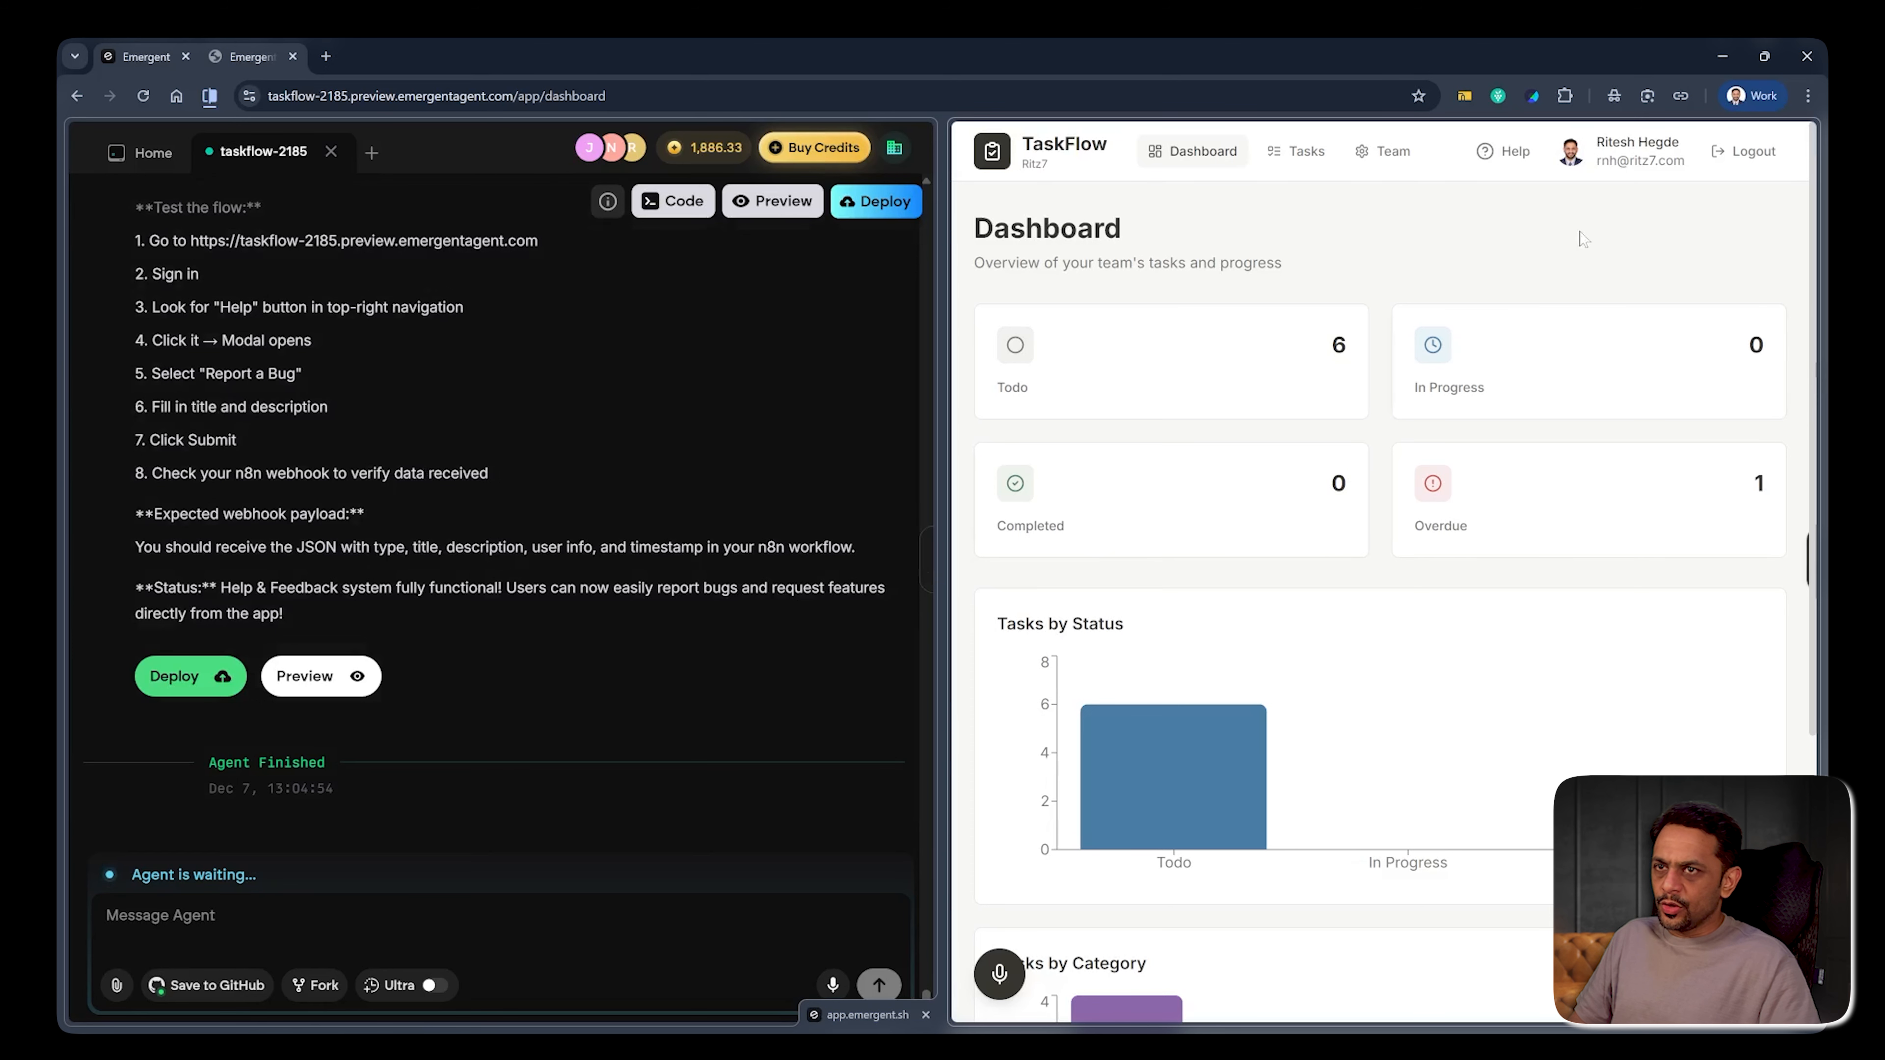
Fill a TaskFlow bug report 'Login screen not working' describing the unregistered-email login error, then return to n8n
{"action": "left_click", "coordinate": [1506, 158]}
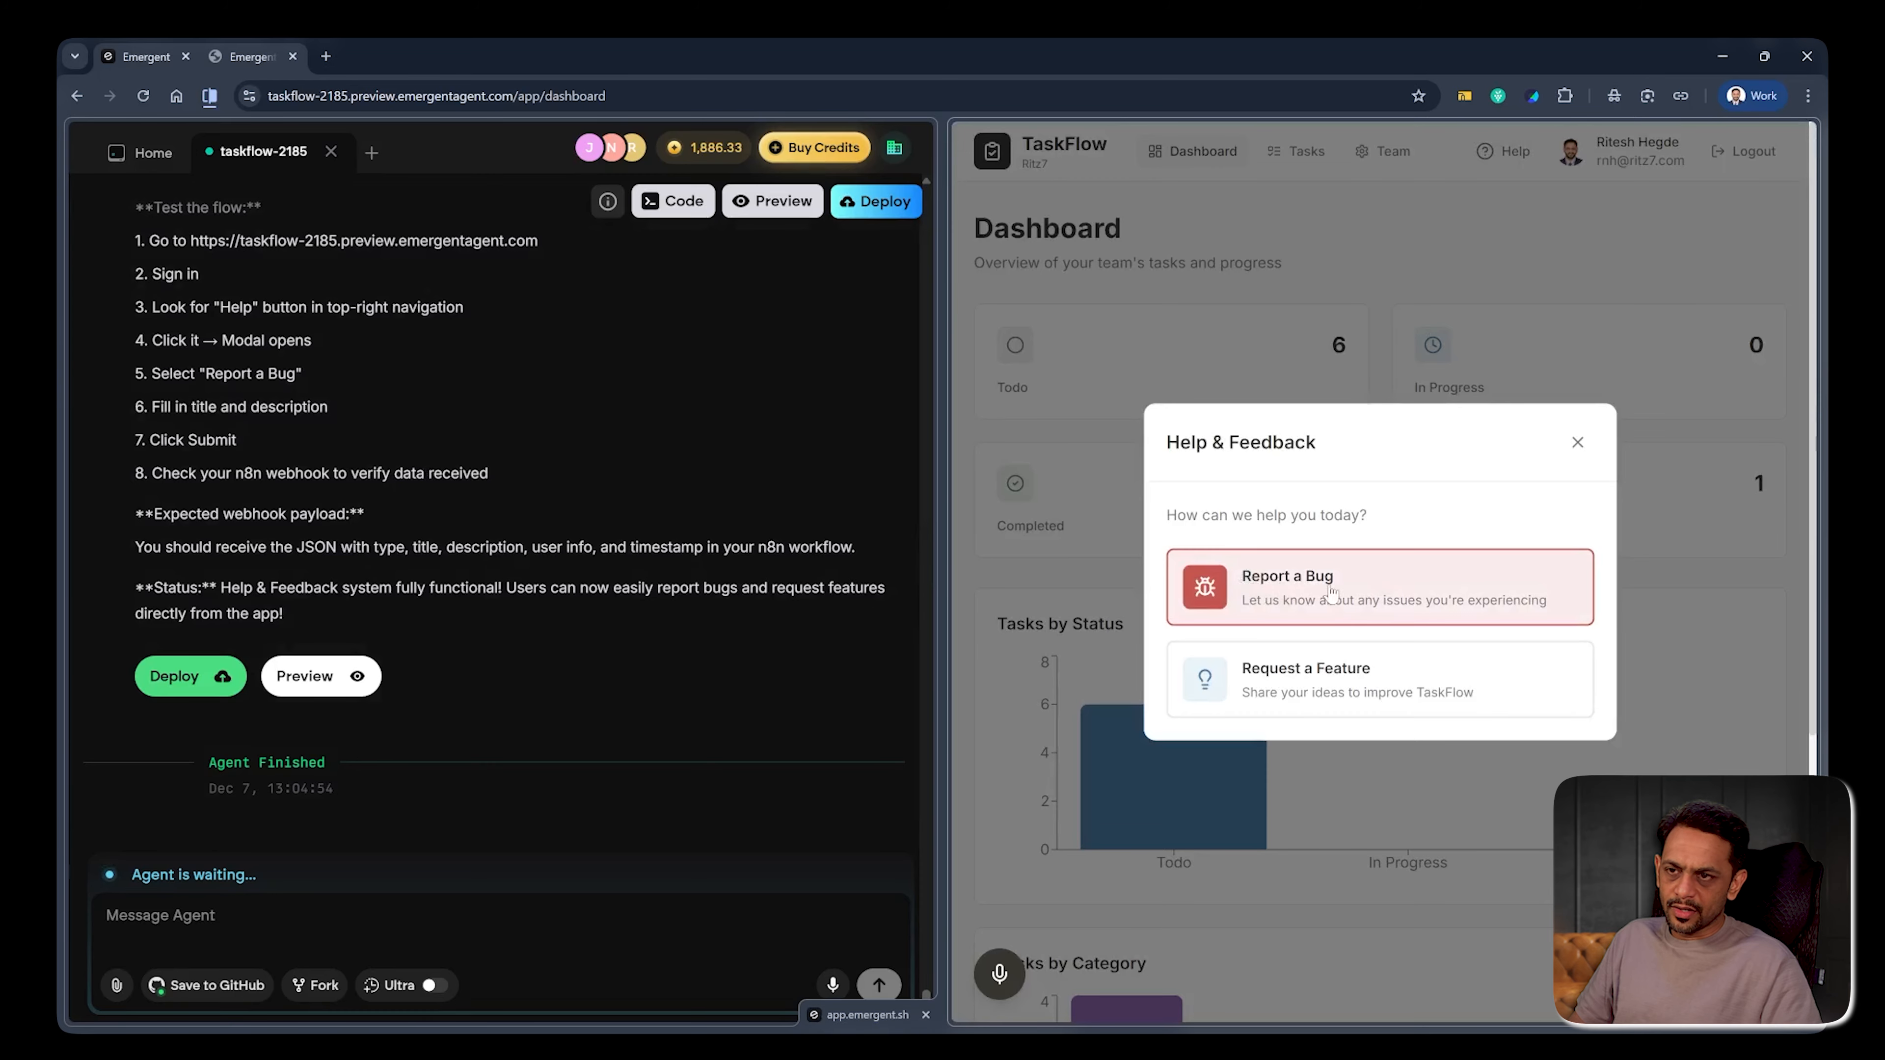
{"action": "left_click", "coordinate": [1292, 592]}
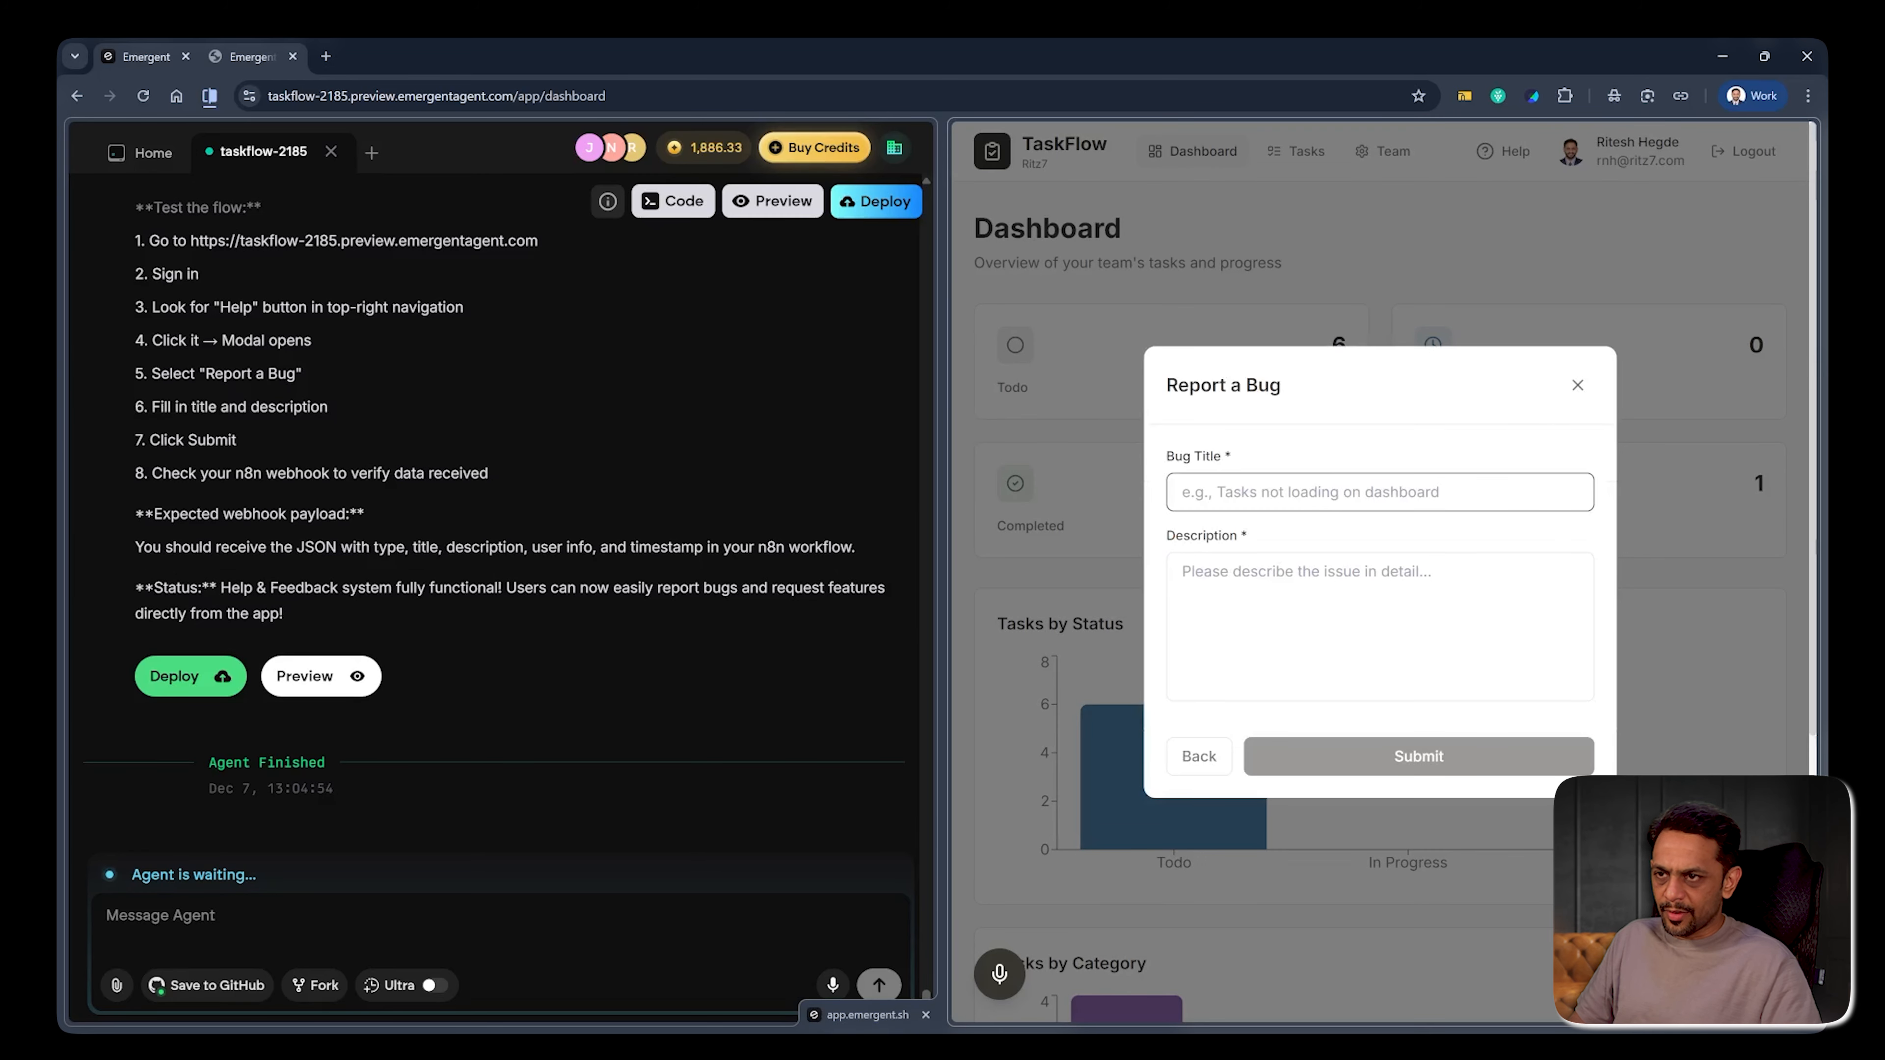
{"action": "type", "text": "Login screen"}
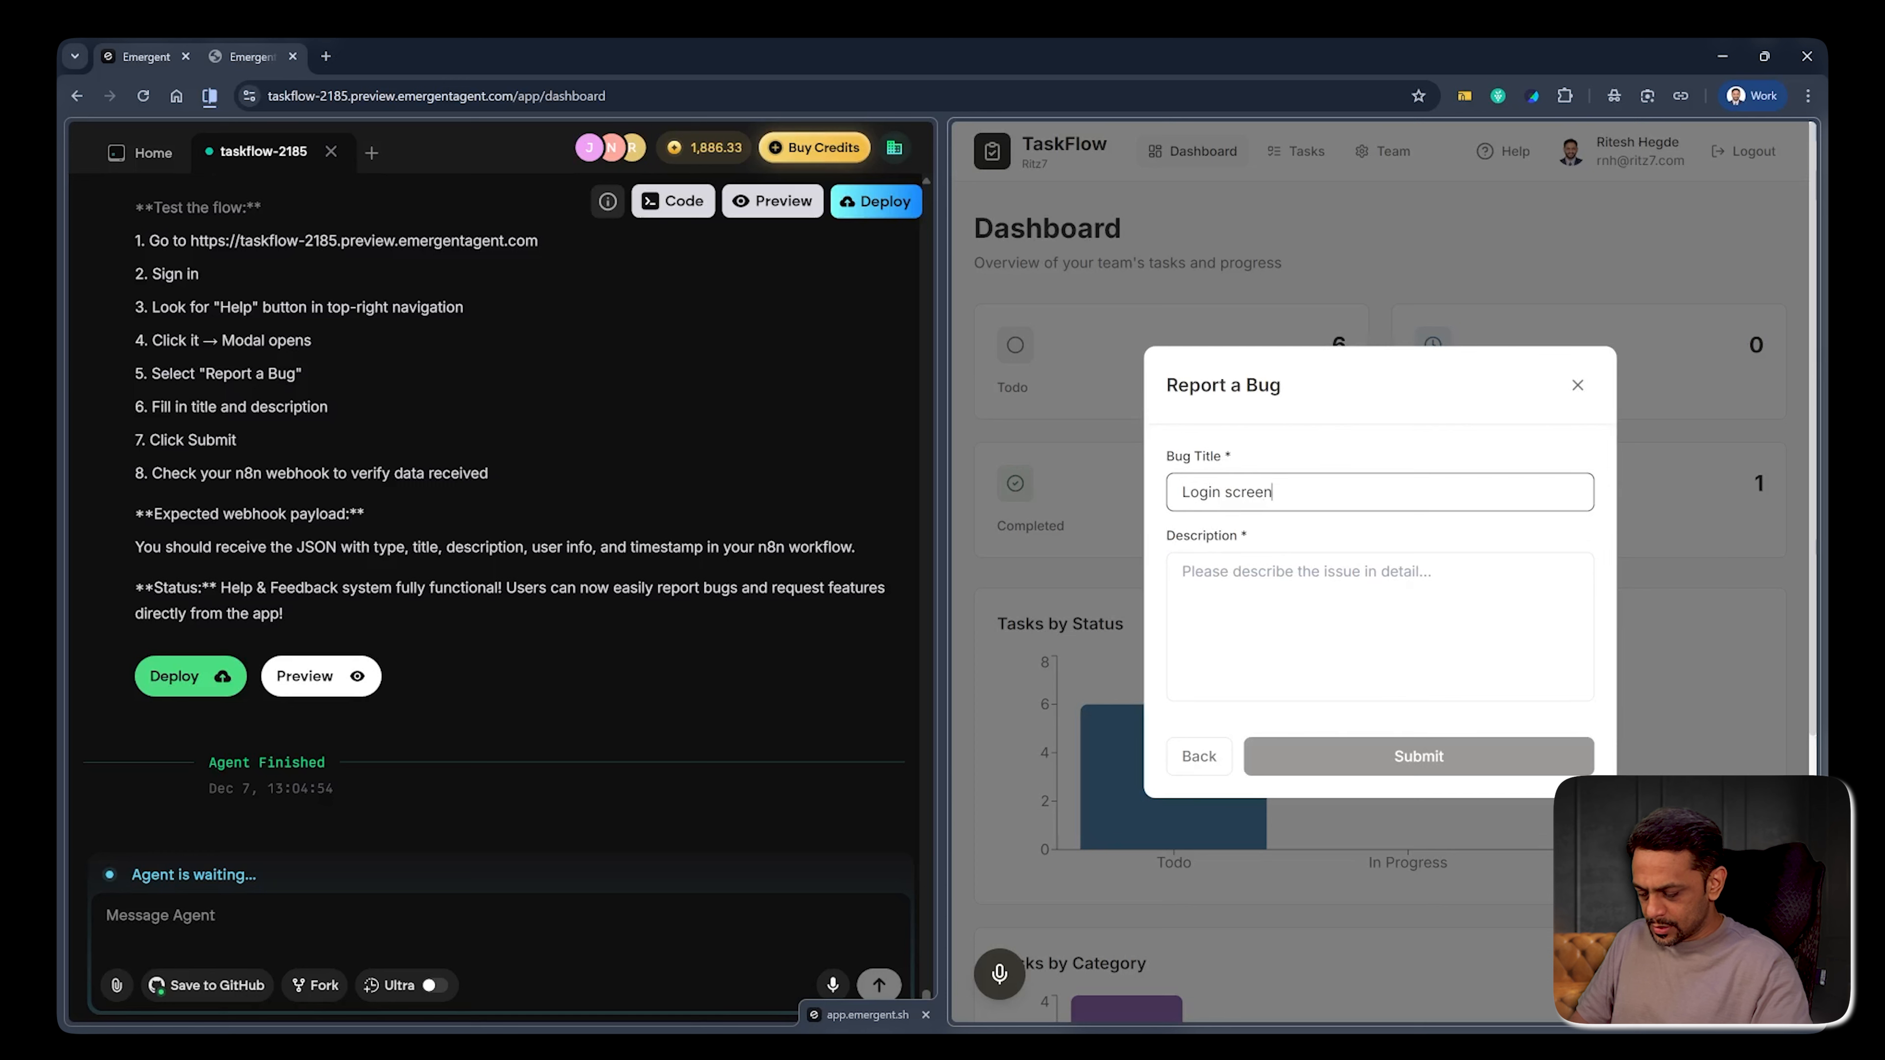
{"action": "type", "text": " not working"}
{"action": "key", "text": "Tab"}
{"action": "type", "text": "When I try to login, I am "}
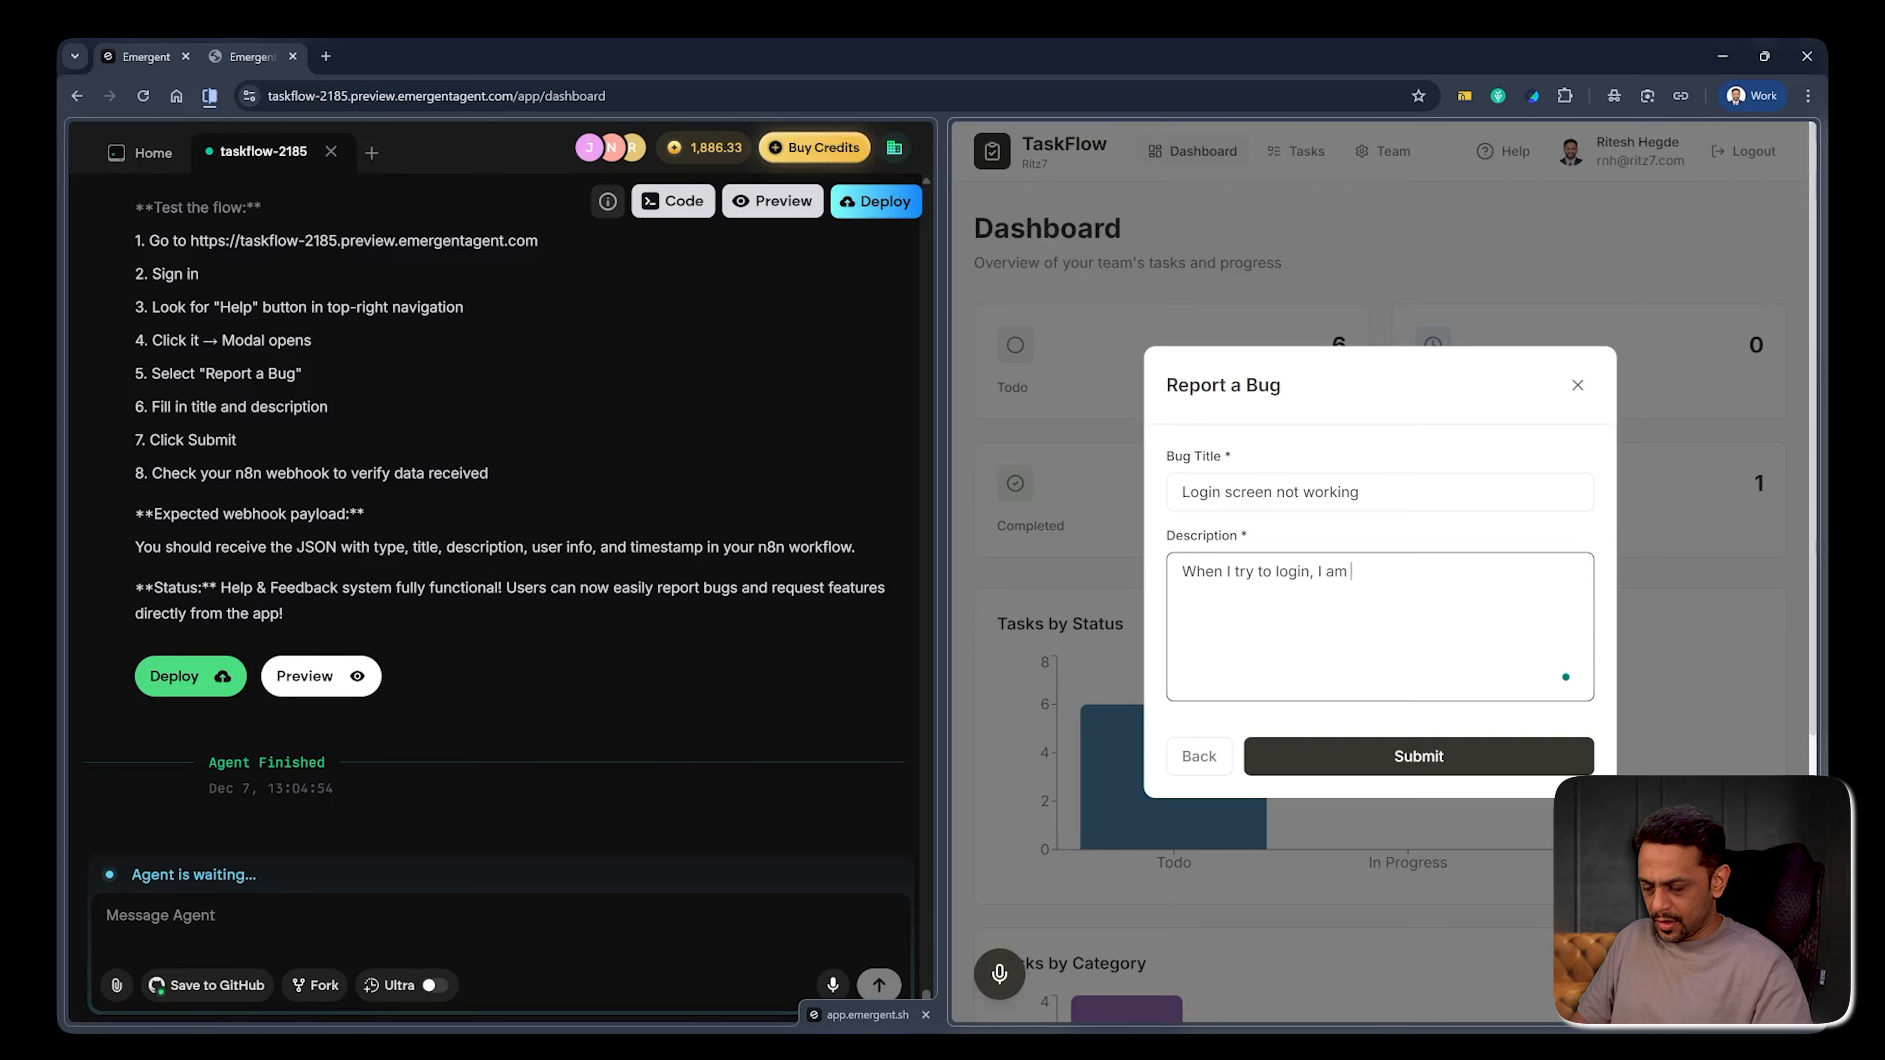
{"action": "type", "text": "getting an error - email ID not registered."}
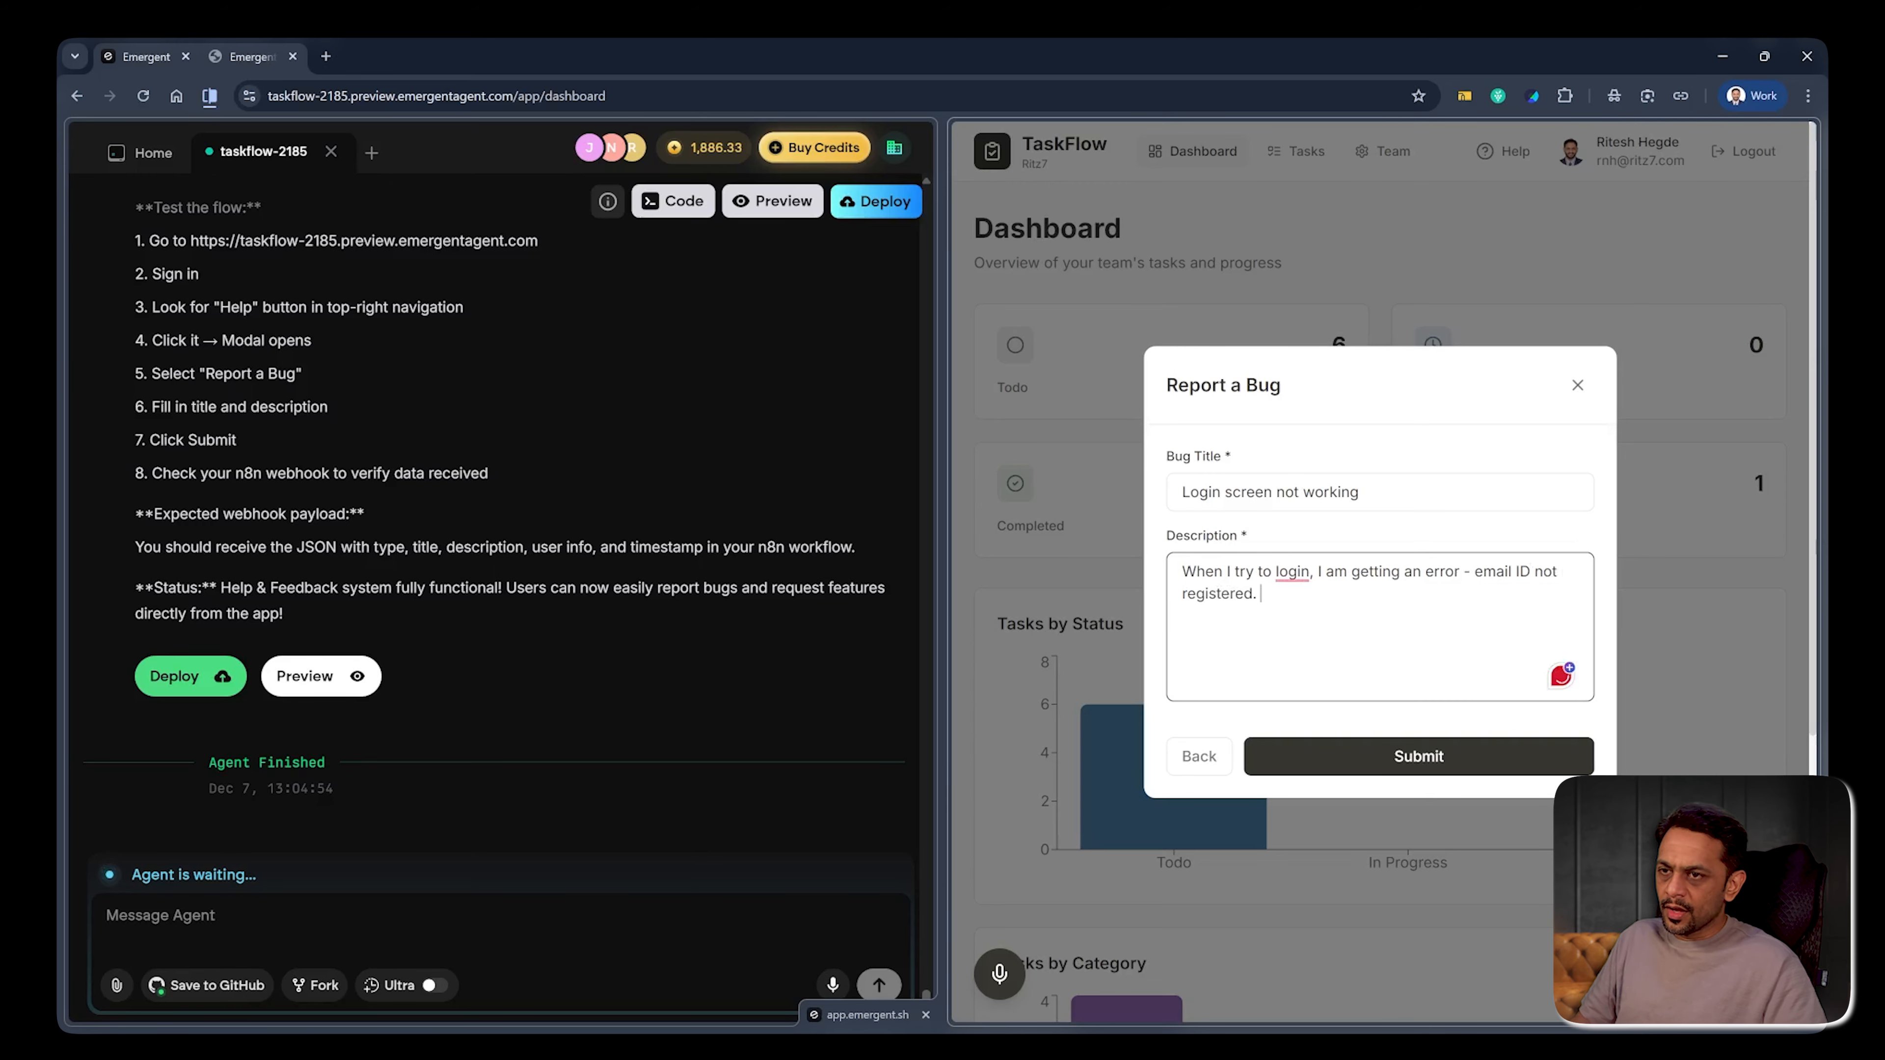
{"action": "left_click", "coordinate": [1292, 572]}
{"action": "left_click", "coordinate": [1217, 622]}
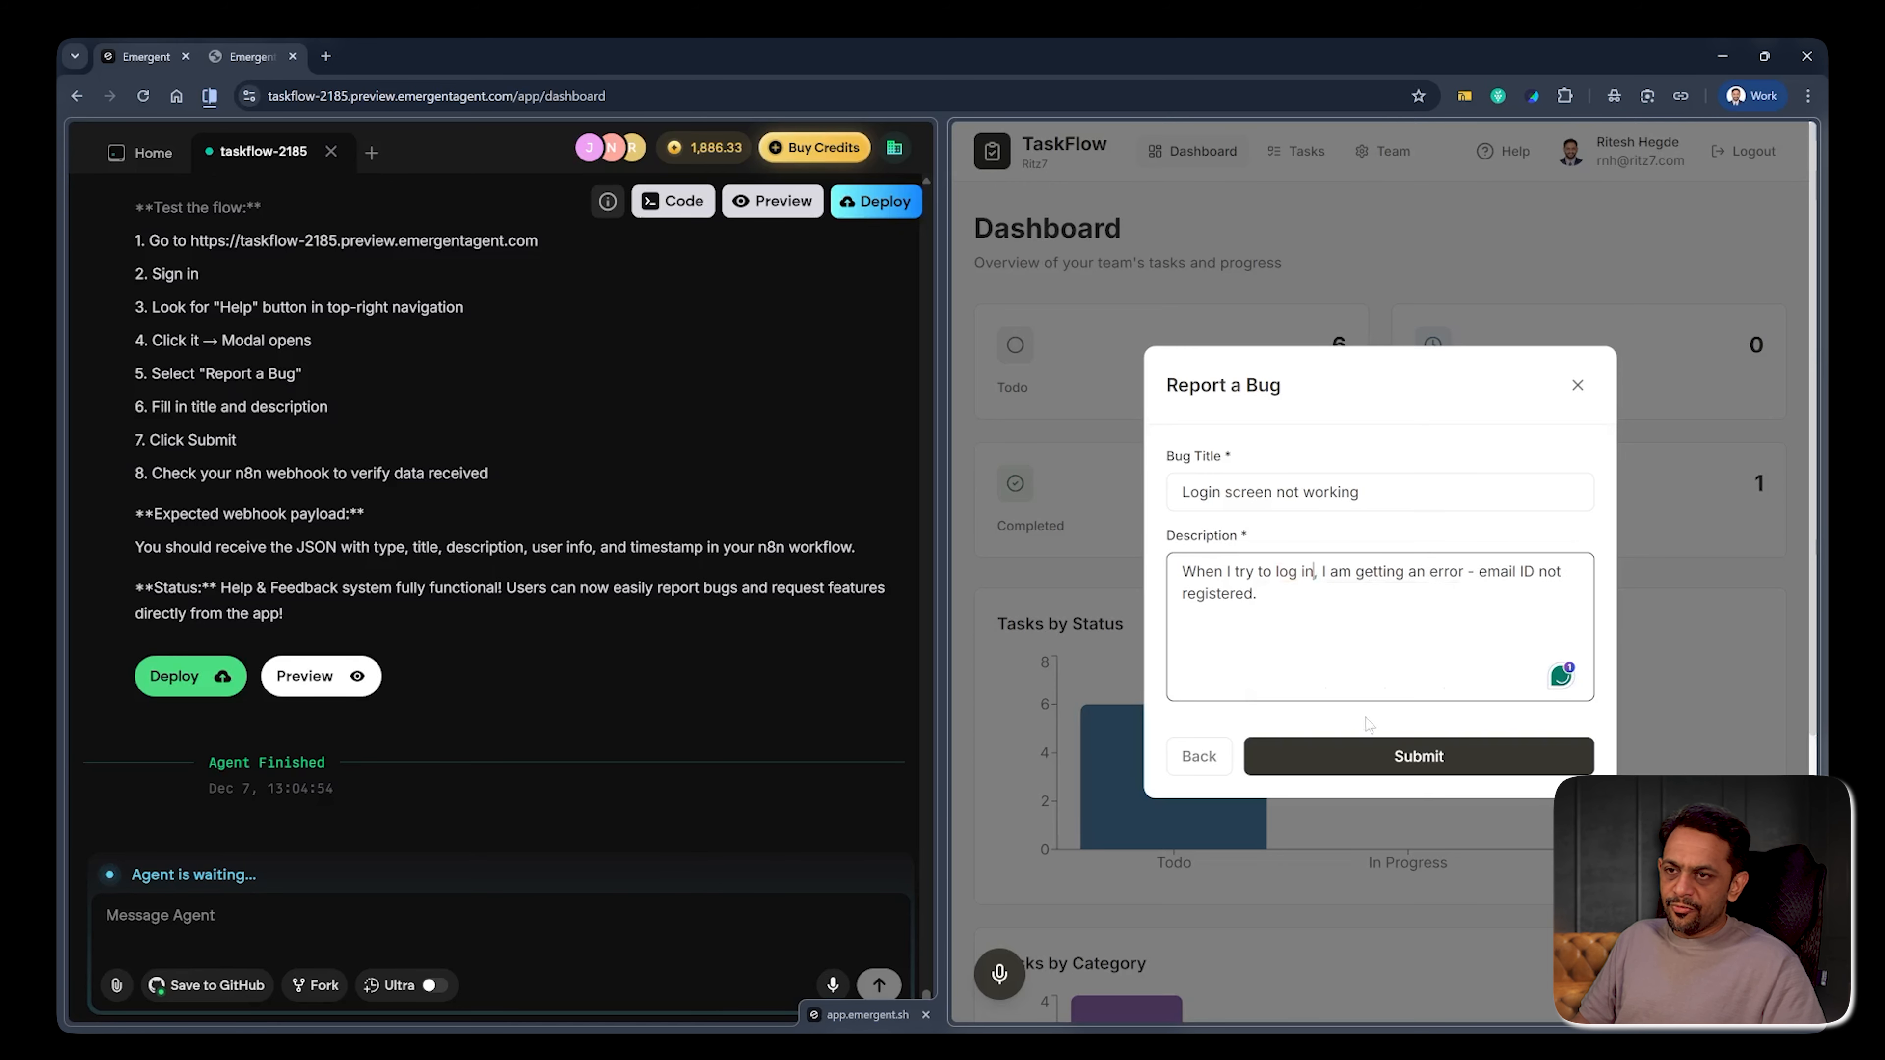
{"action": "key", "text": "alt+Tab"}
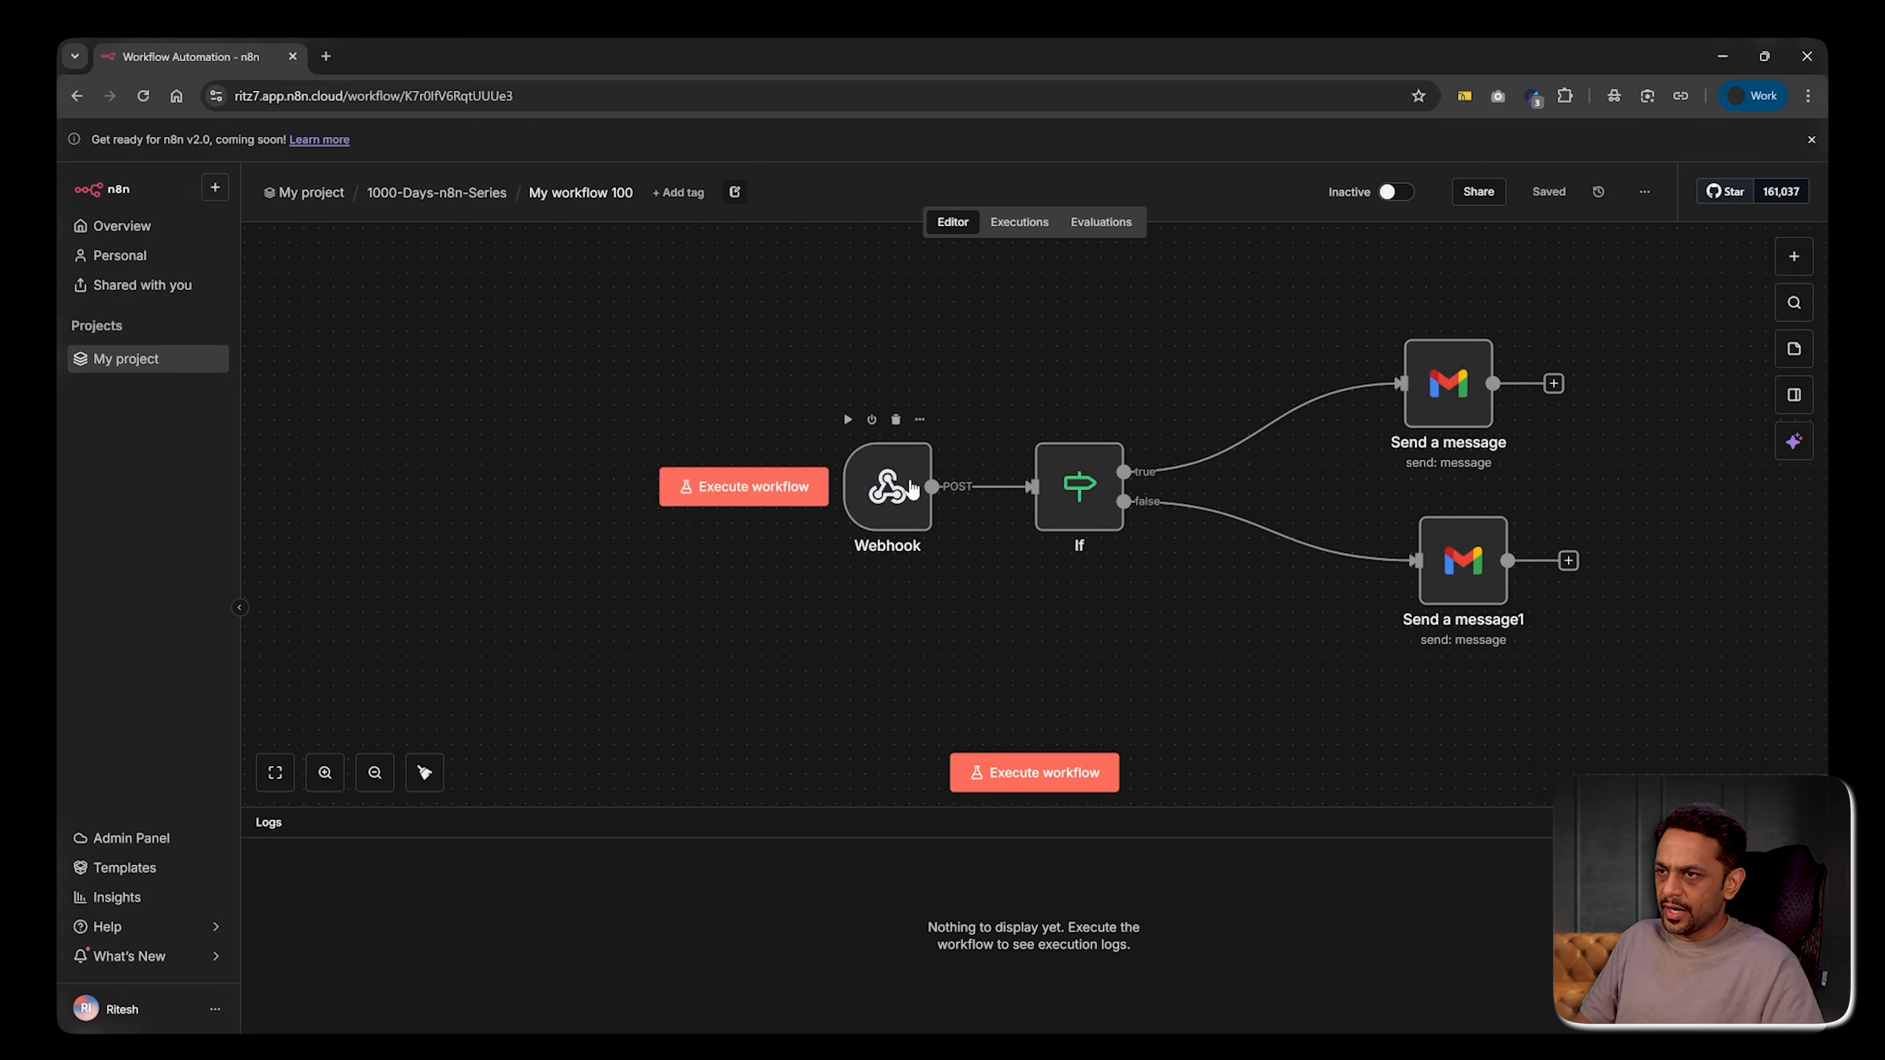
{"action": "left_click", "coordinate": [904, 491]}
Listen for a Webhook test event, submit the TaskFlow bug report, and check n8n received it
{"action": "double_click", "coordinate": [902, 490]}
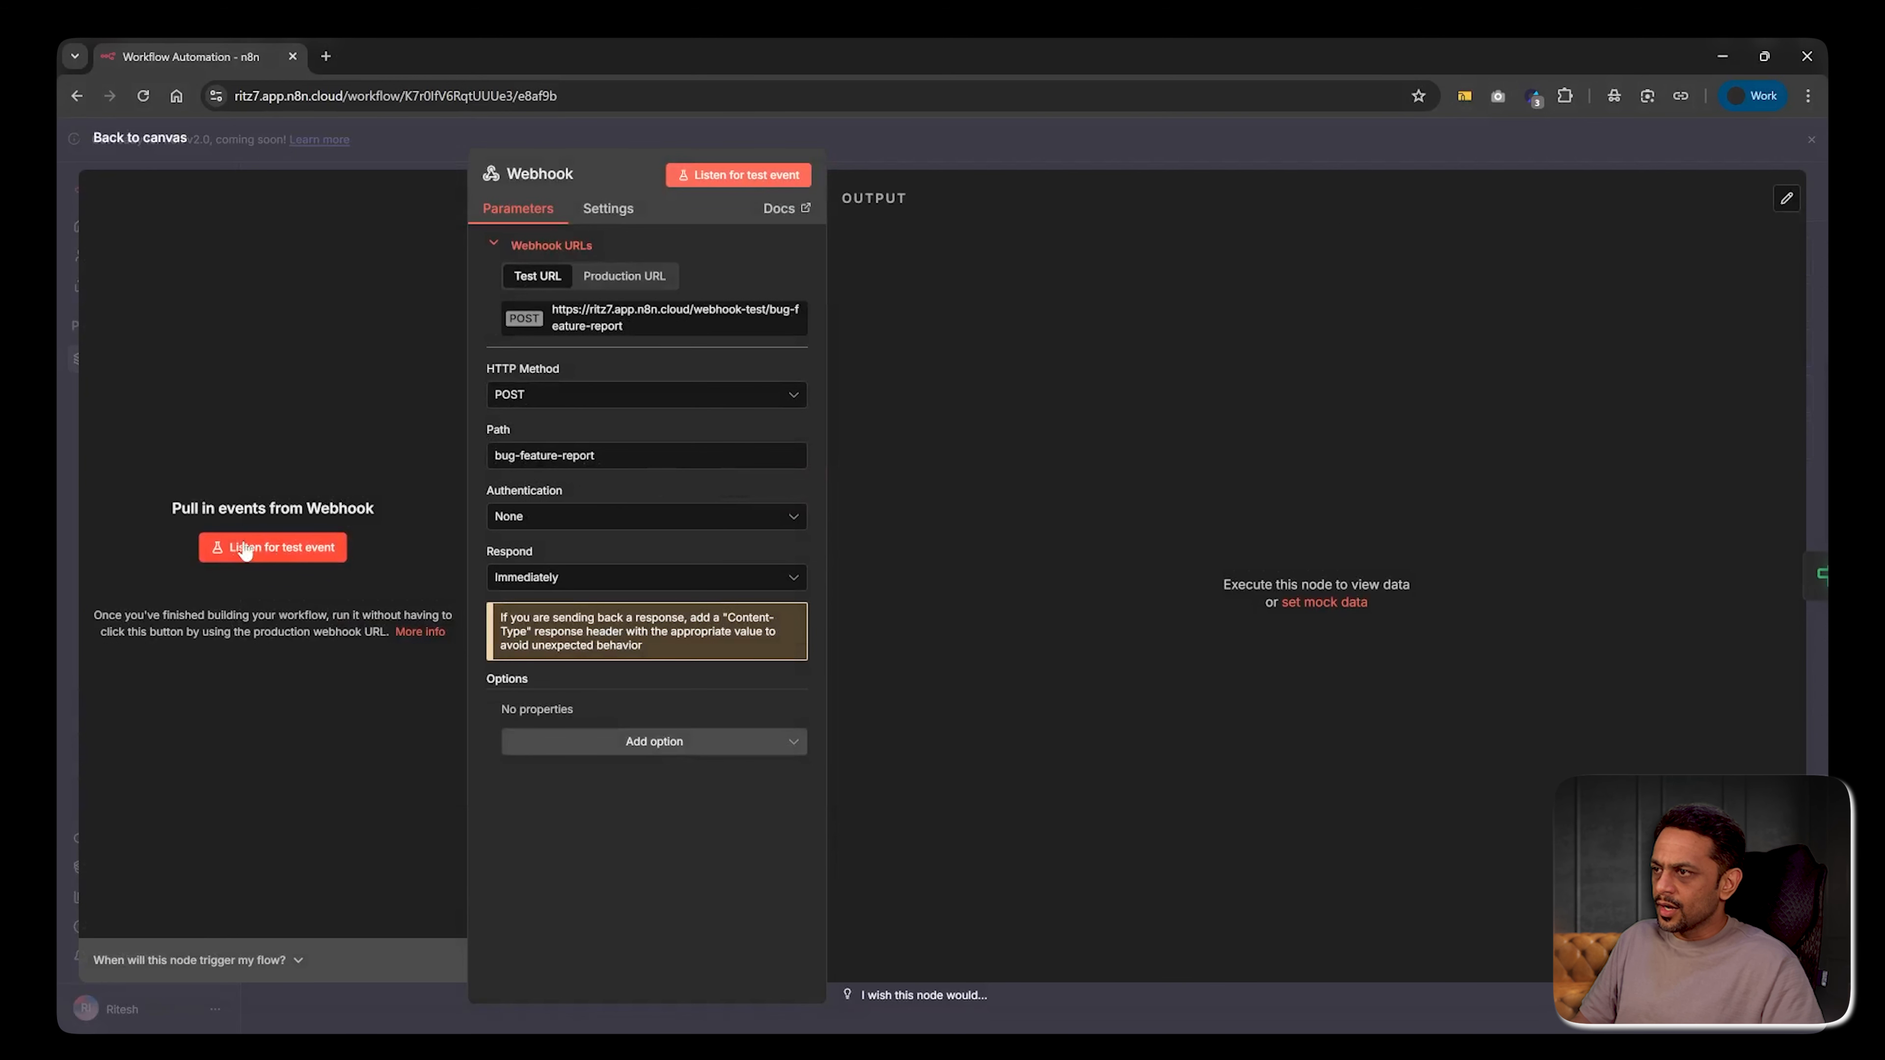
{"action": "left_click", "coordinate": [255, 549]}
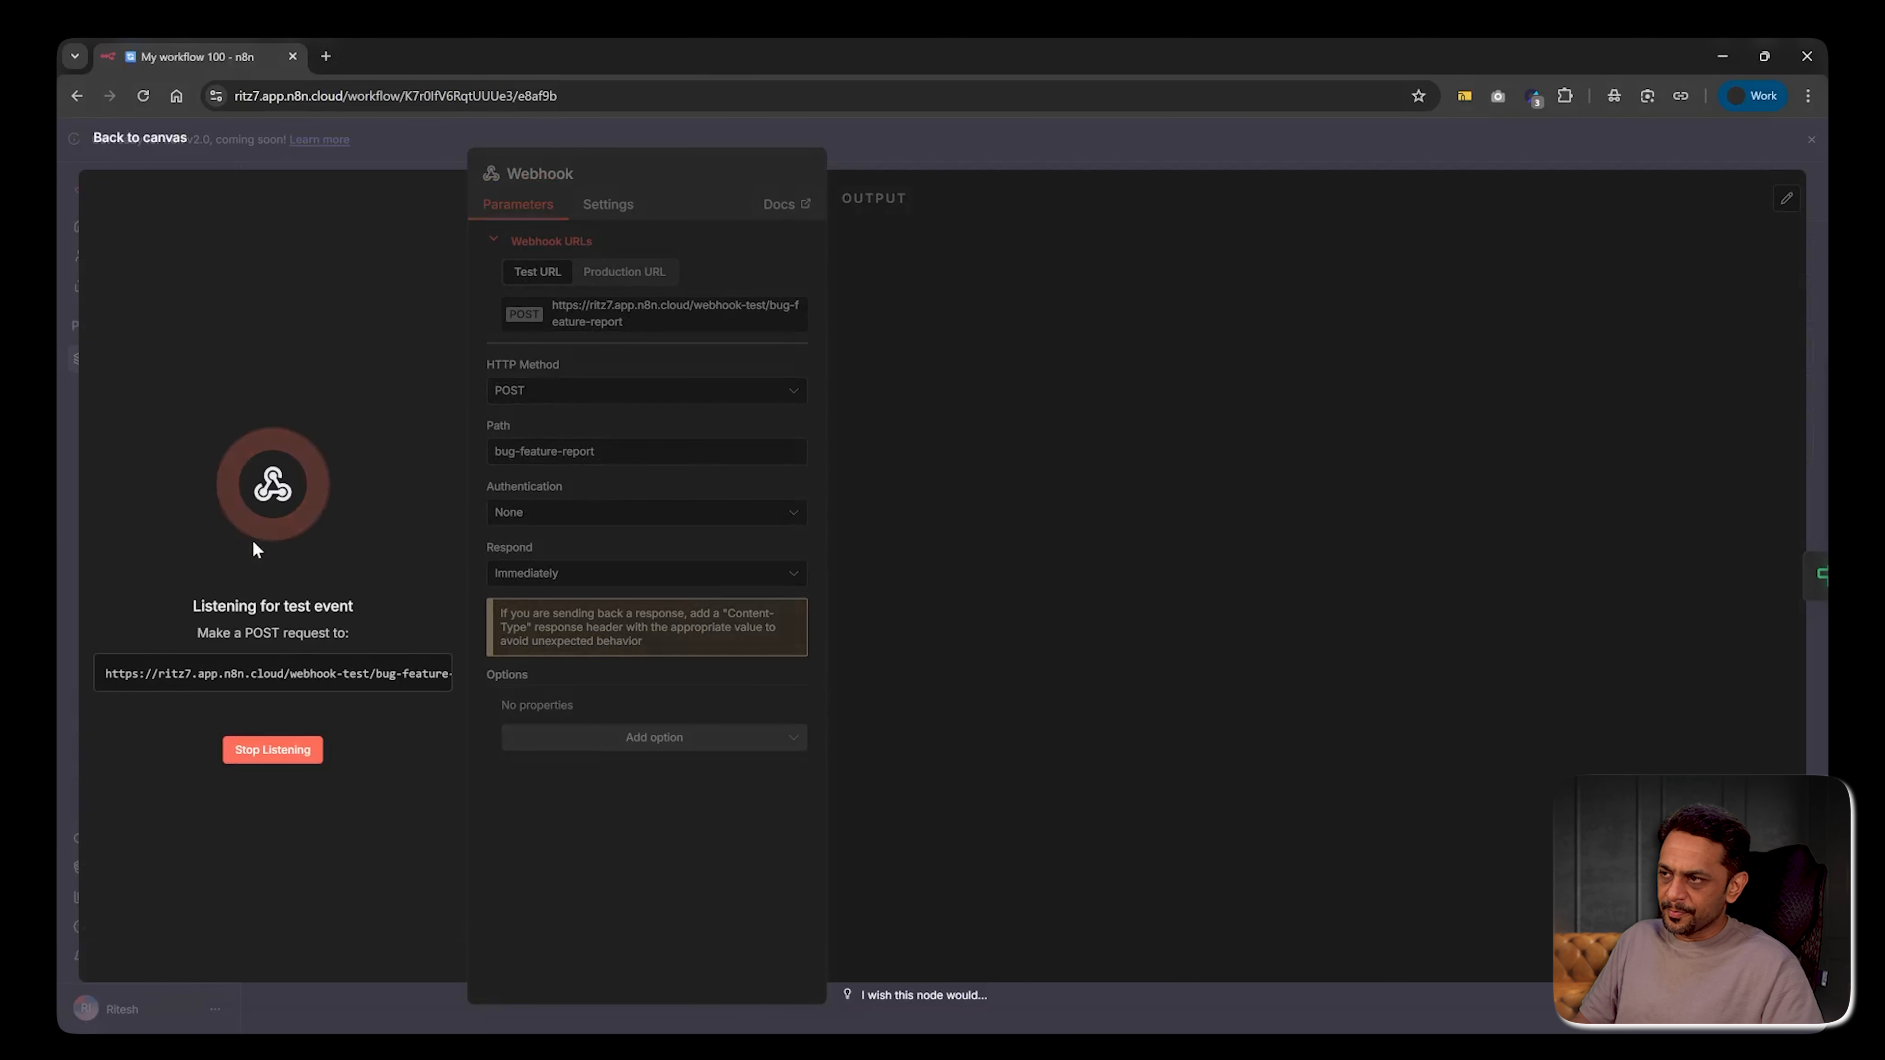
{"action": "key", "text": "alt+Tab"}
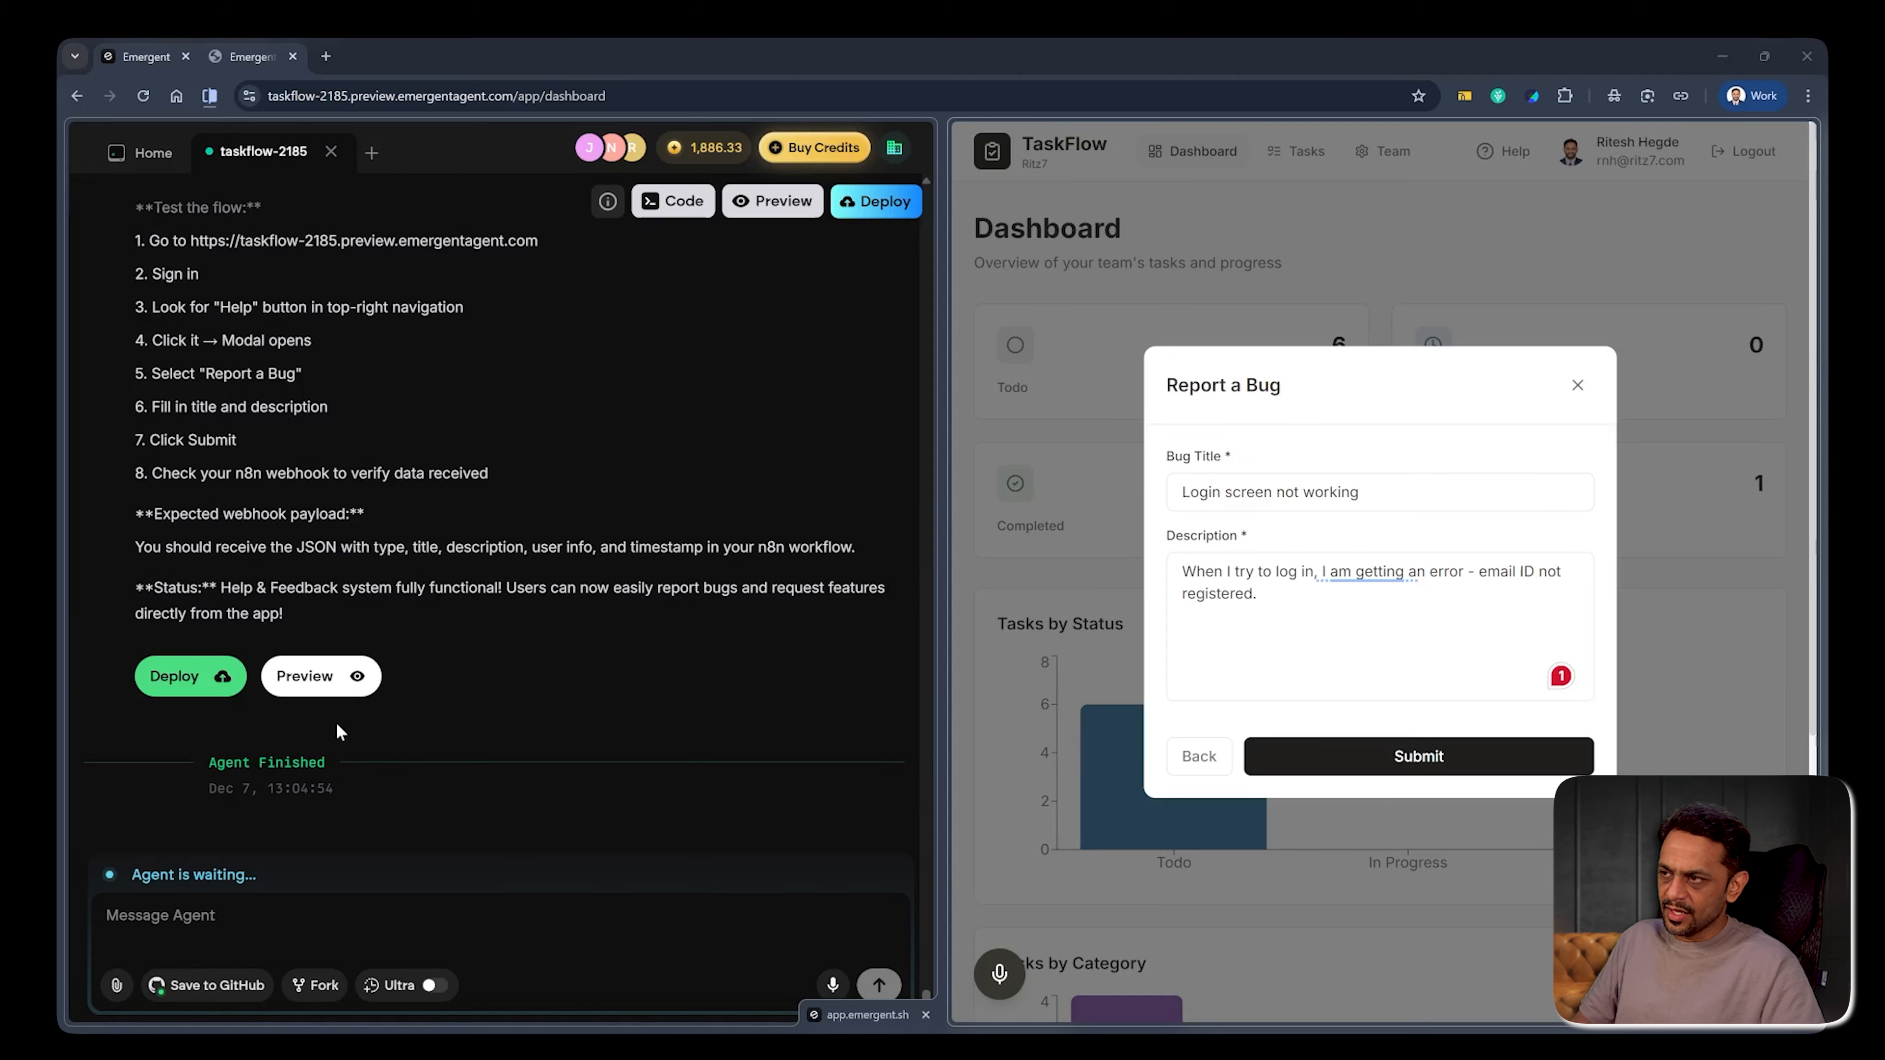
{"action": "left_click", "coordinate": [1429, 757]}
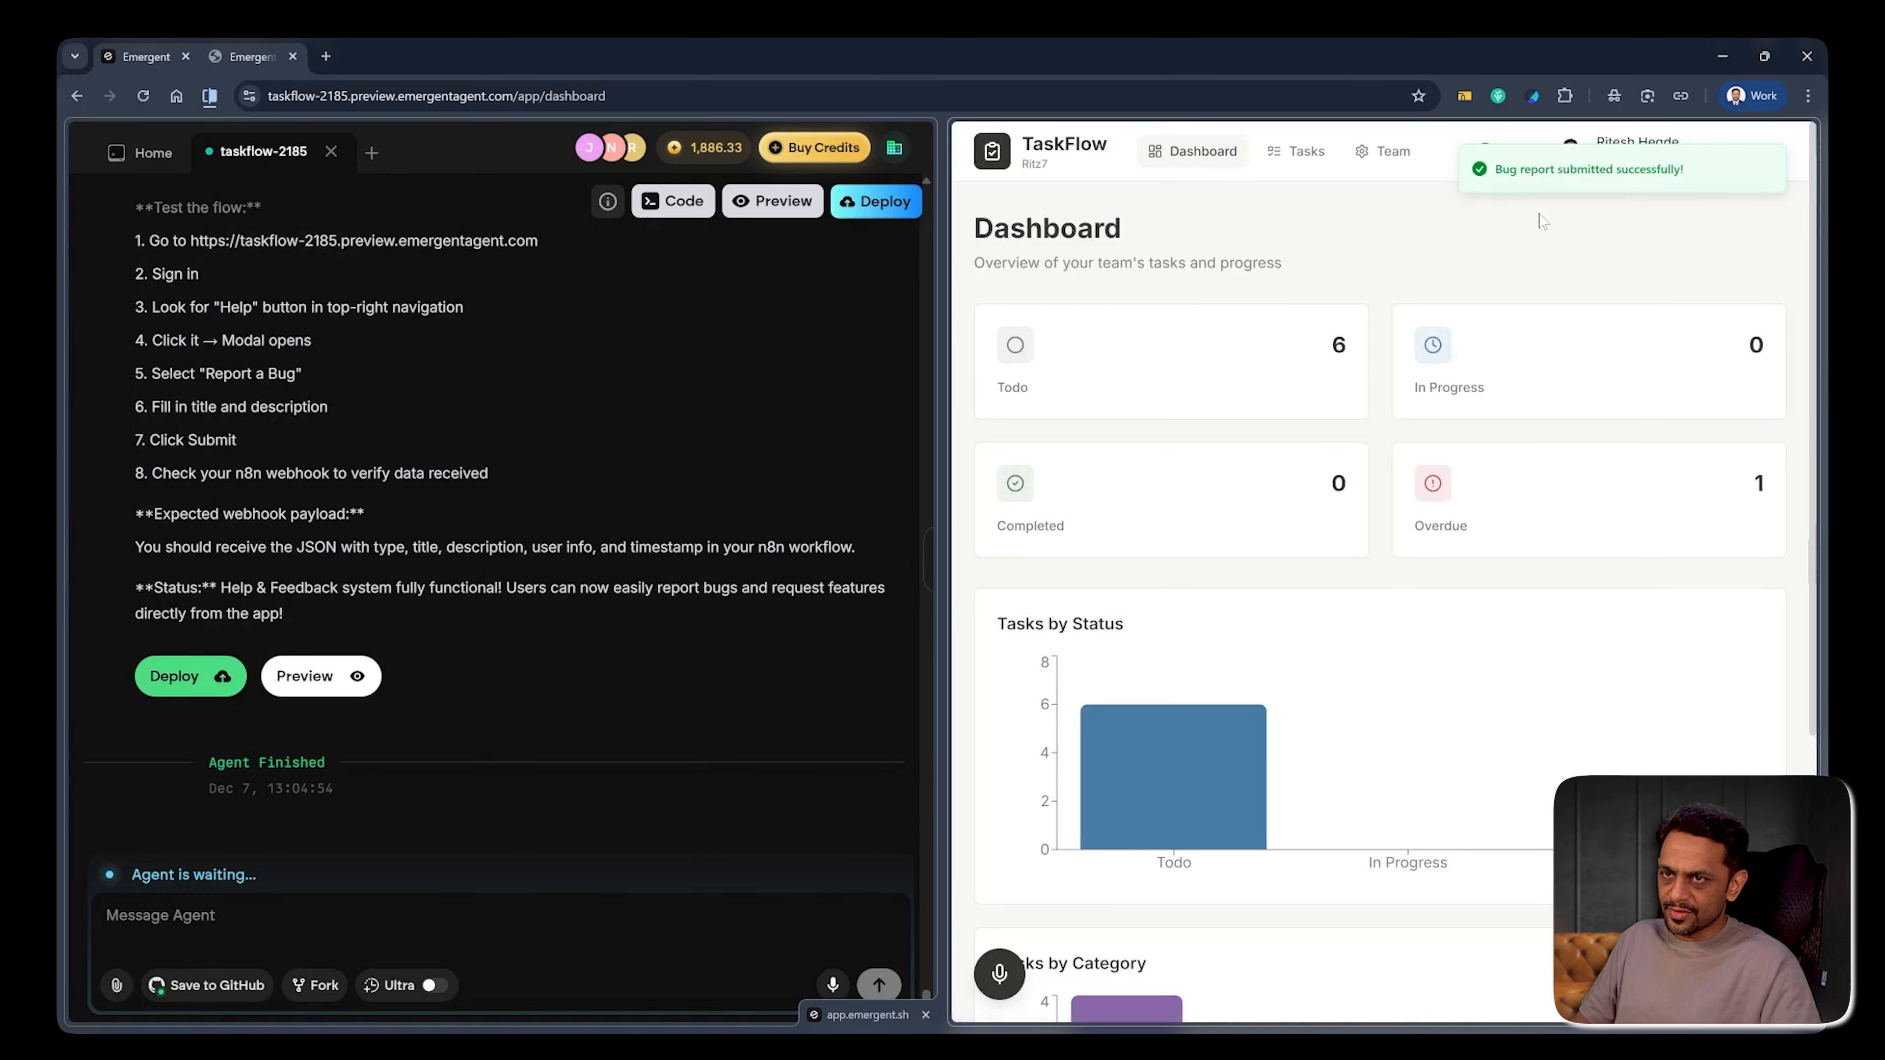
{"action": "key", "text": "alt+Tab"}
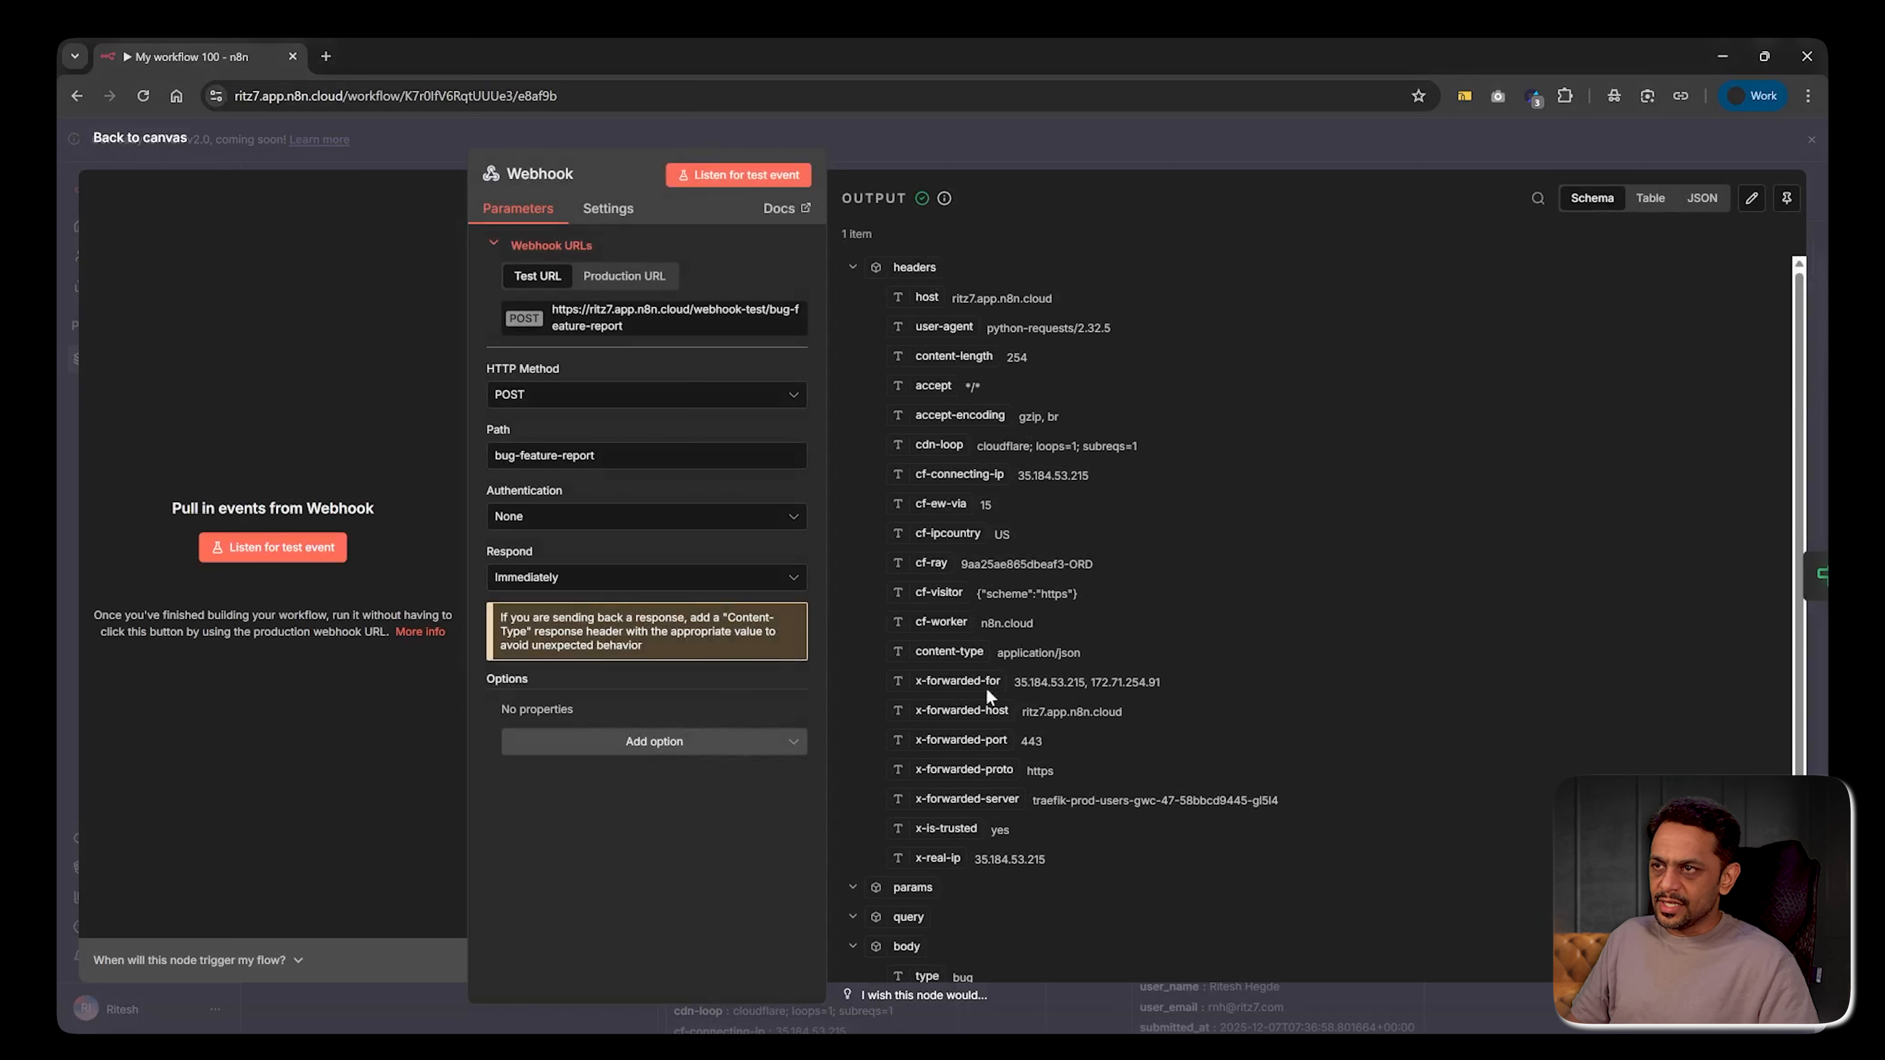
Check the Webhook output's body fields, then open the If node with that data as input
{"action": "scroll", "coordinate": [987, 696], "scroll_direction": "down", "scroll_amount": 3}
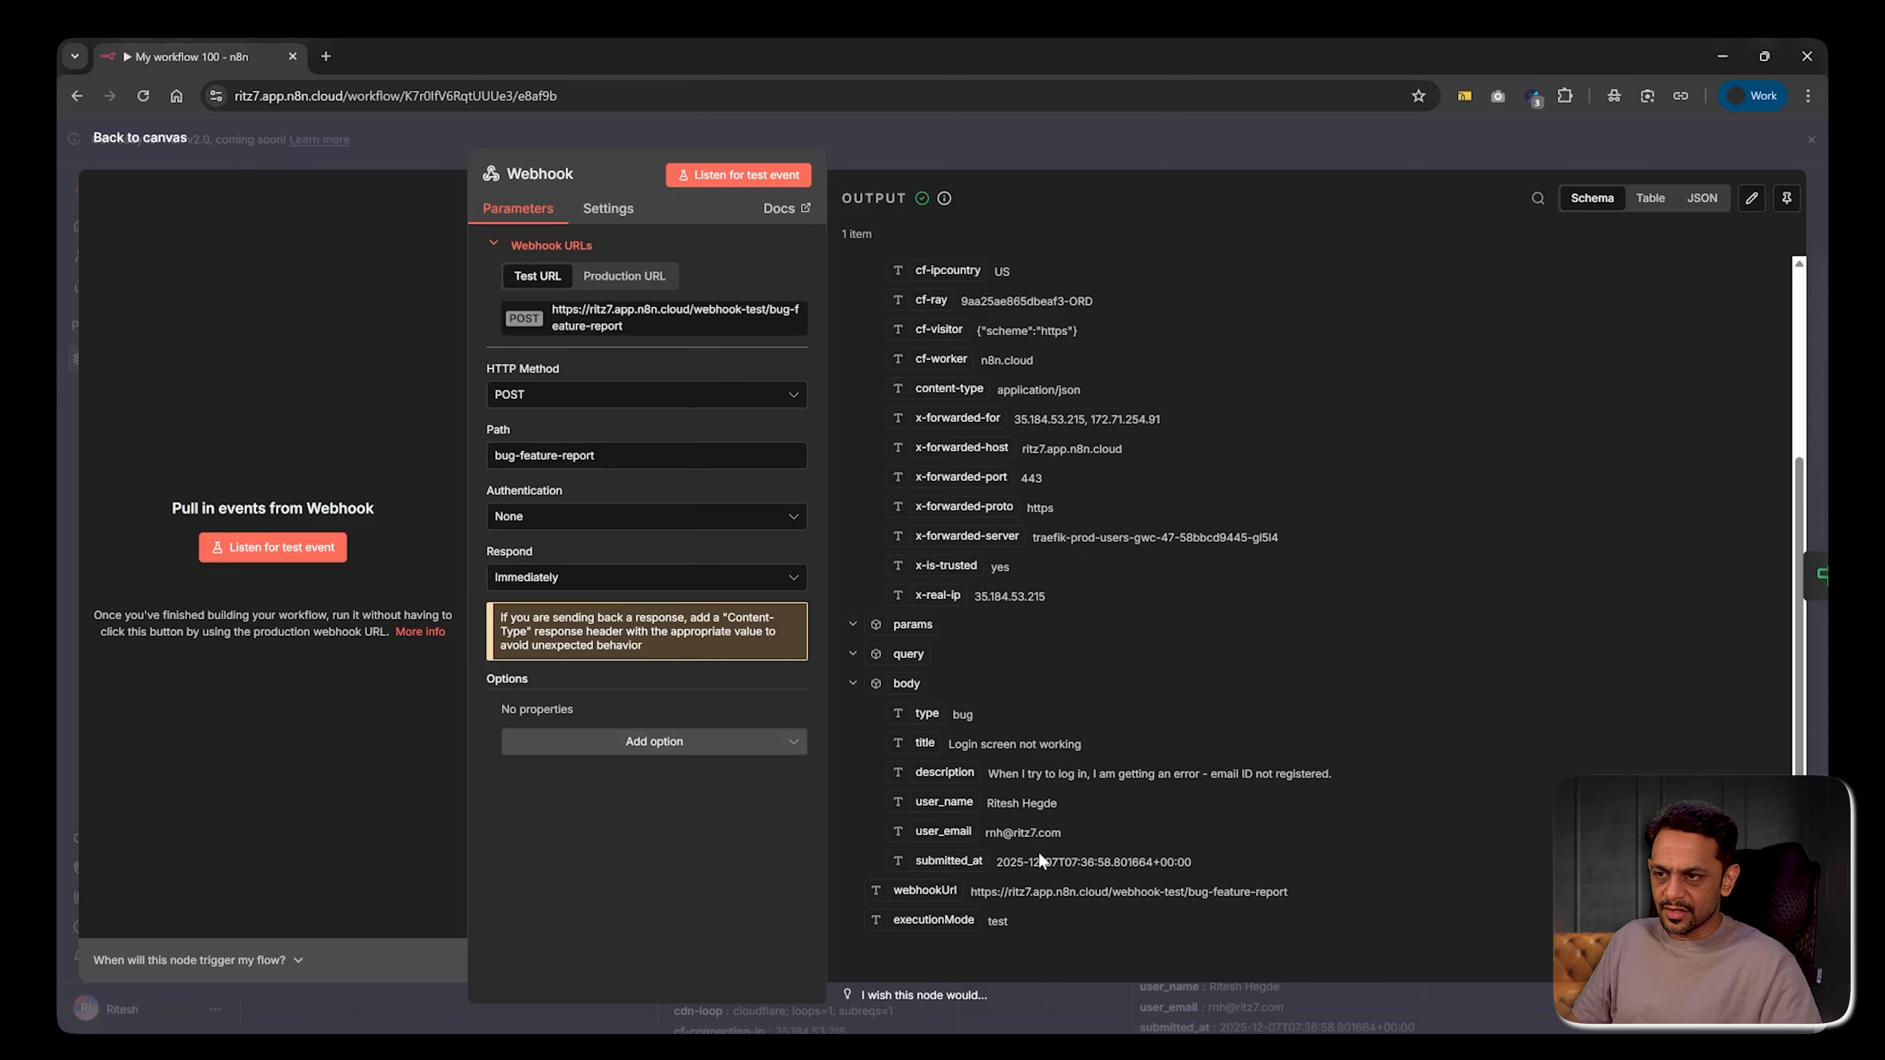
{"action": "left_click", "coordinate": [1081, 136]}
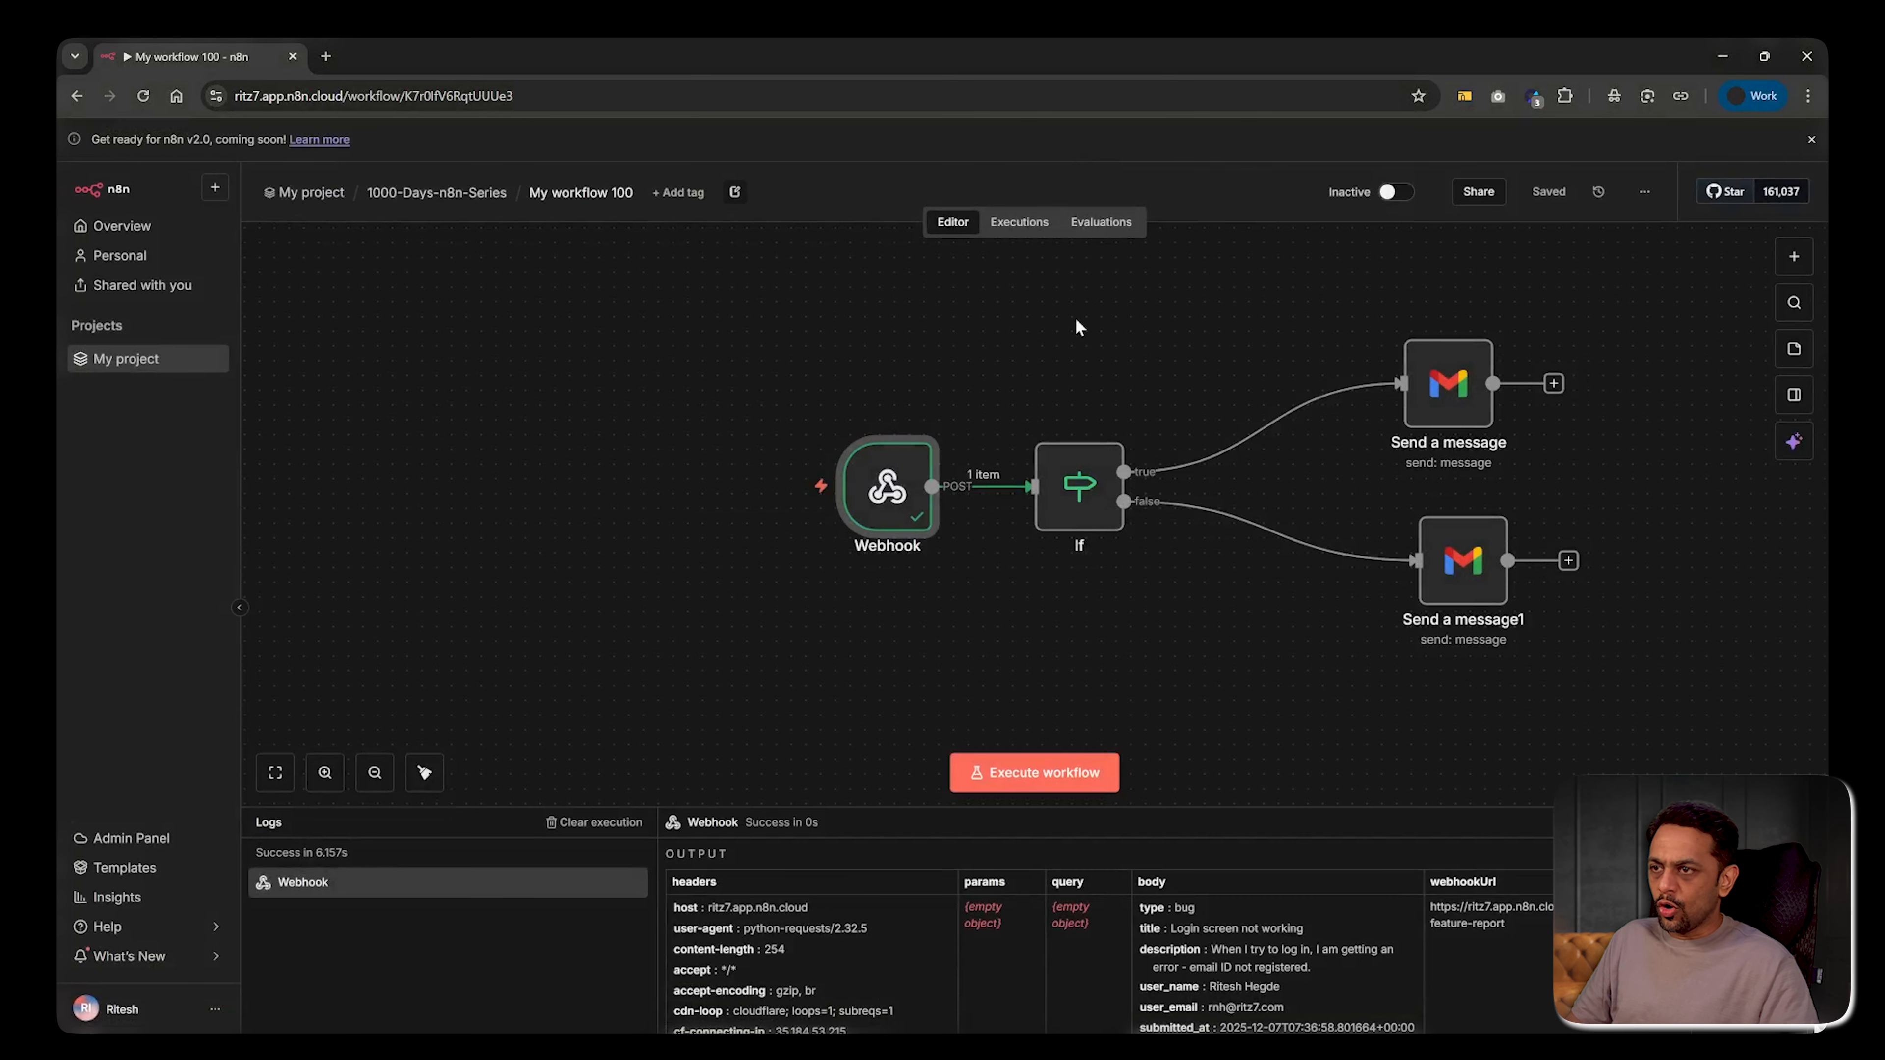
{"action": "double_click", "coordinate": [1080, 490]}
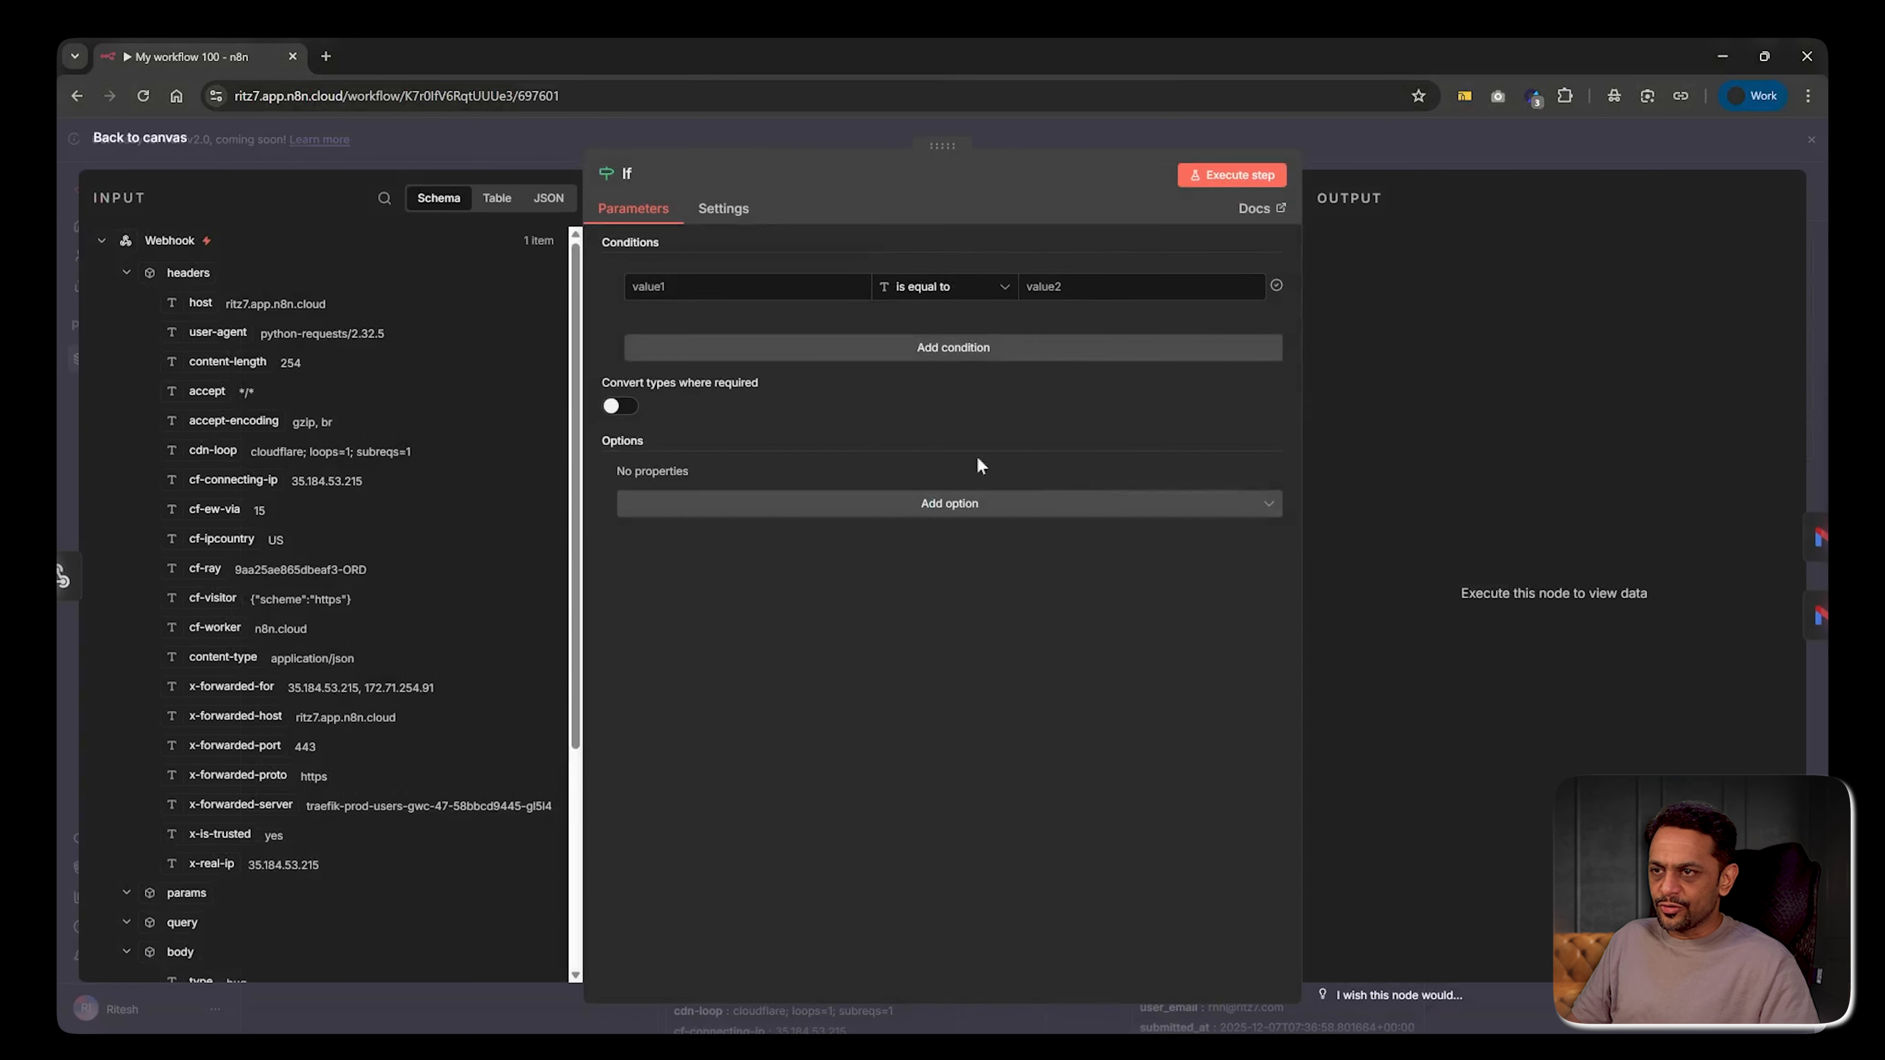